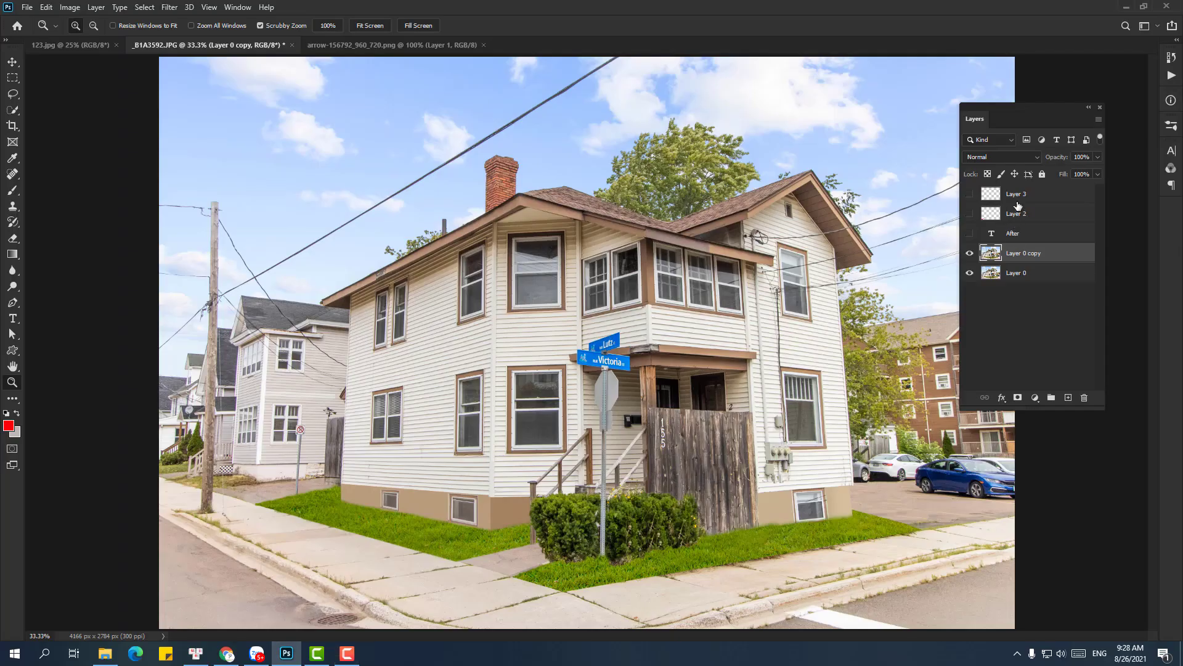
Delete Layer 3, Layer 2, After and Layer 0 copy from the Layers panel
{"action": "left_click", "coordinate": [1019, 196], "text": "shift"}
{"action": "left_click", "coordinate": [1021, 214]}
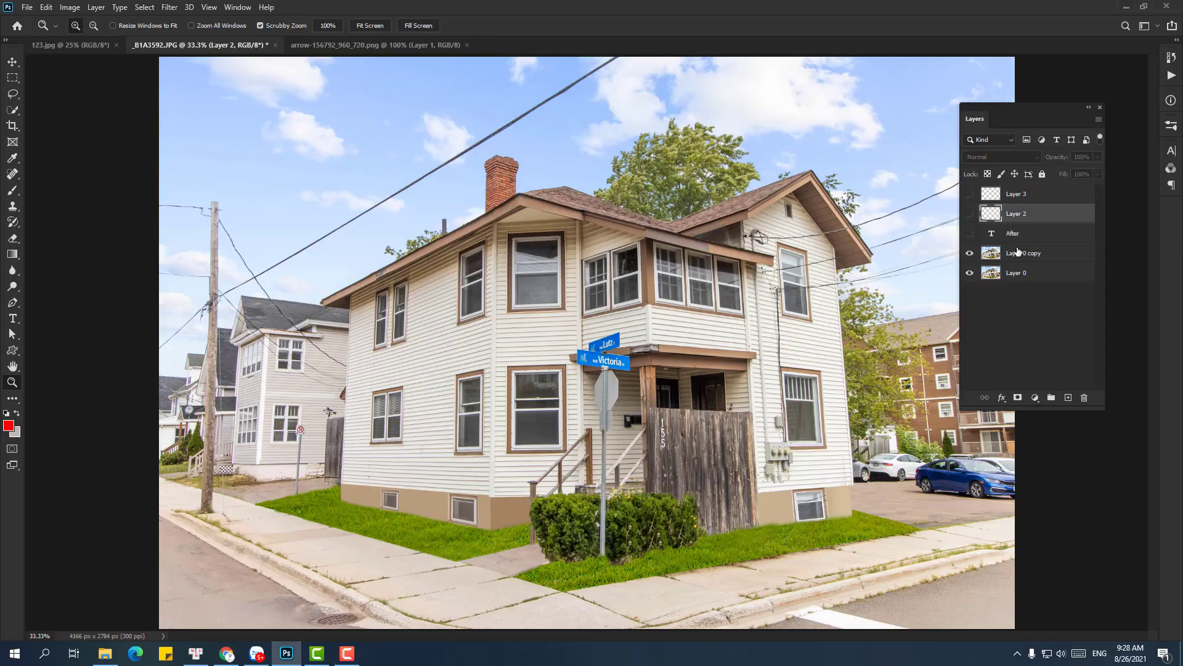
{"action": "left_click", "coordinate": [1018, 252], "text": "shift"}
{"action": "left_click", "coordinate": [1018, 196], "text": "shift"}
{"action": "key", "text": "Delete"}
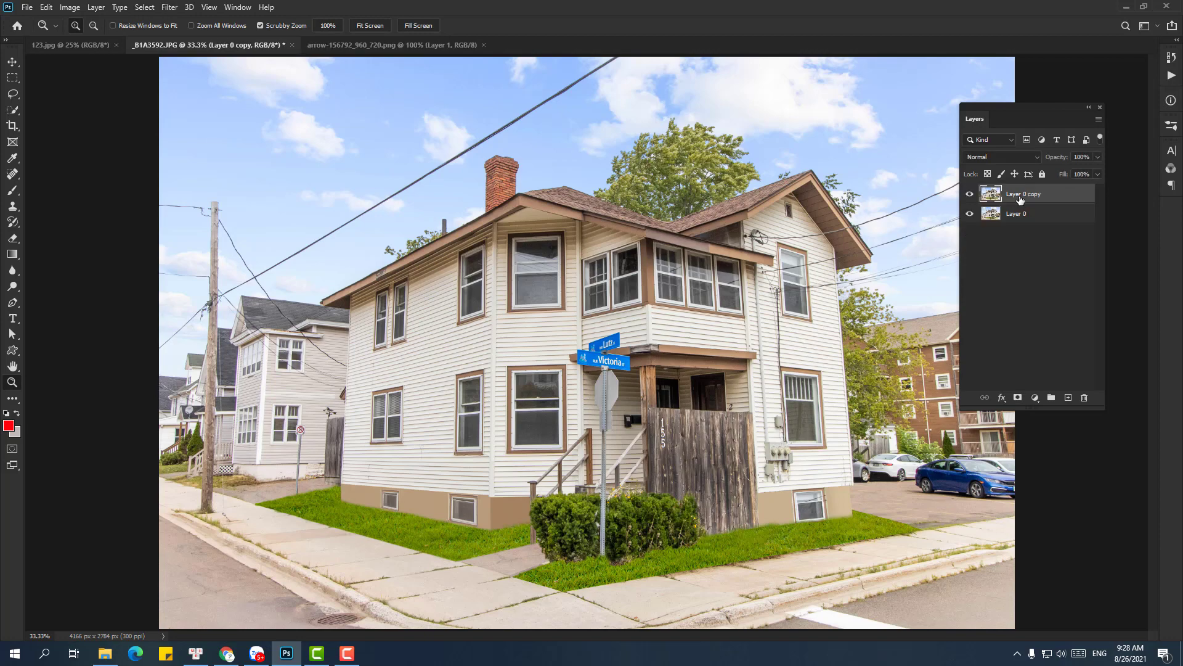
{"action": "key", "text": "Delete"}
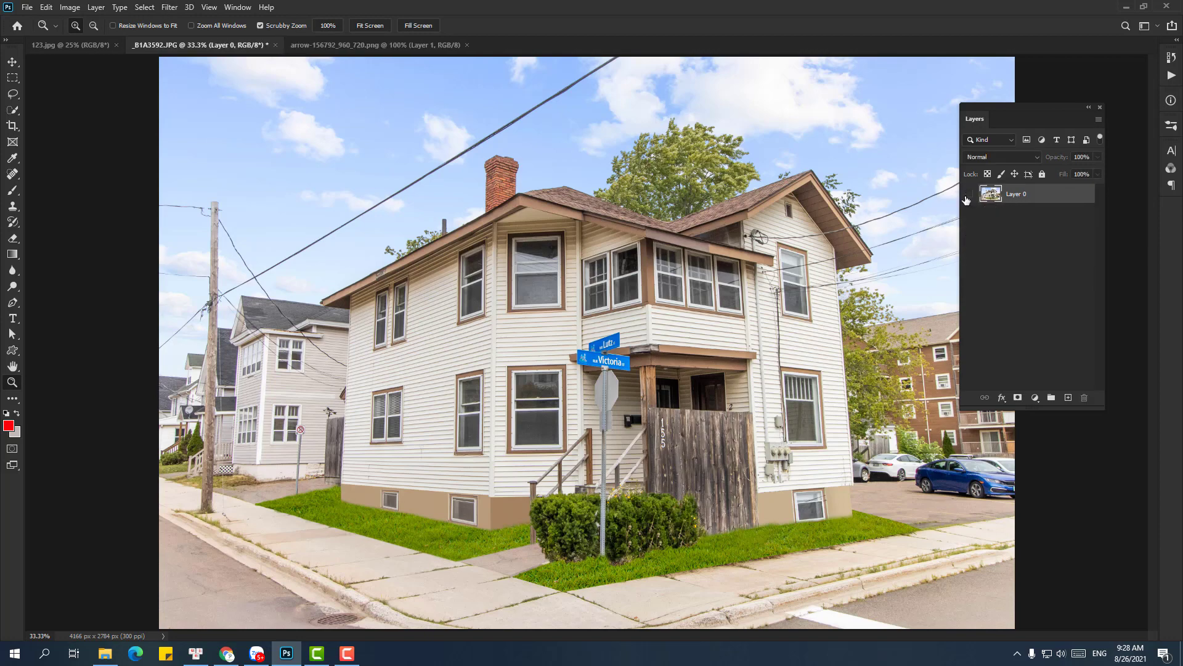
Make Layer 0 visible again and duplicate it with Ctrl+J, checking the house zoomed in
{"action": "left_click", "coordinate": [968, 196]}
{"action": "key", "text": "ctrl+j"}
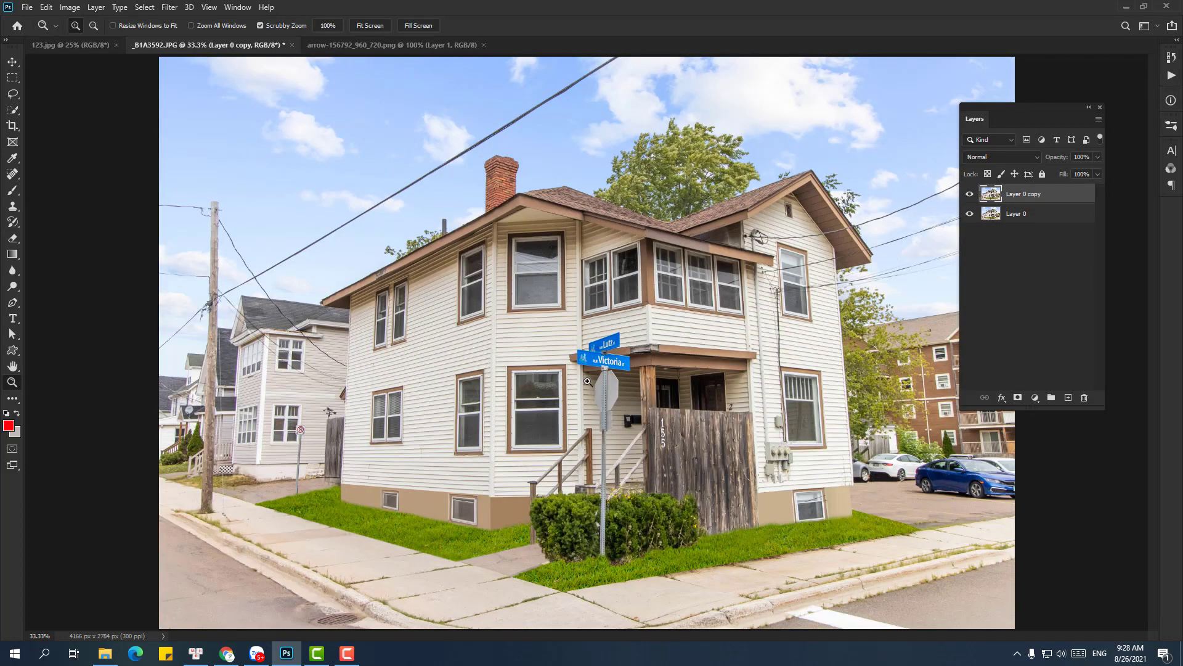
{"action": "left_click", "coordinate": [589, 383]}
{"action": "left_click_drag", "start_coordinate": [608, 364], "coordinate": [613, 407]}
{"action": "left_click", "coordinate": [692, 270], "text": "alt"}
Apply a first warming Temperature adjustment to the copy with the Camera Raw filter
{"action": "key", "text": "ctrl+shift+a"}
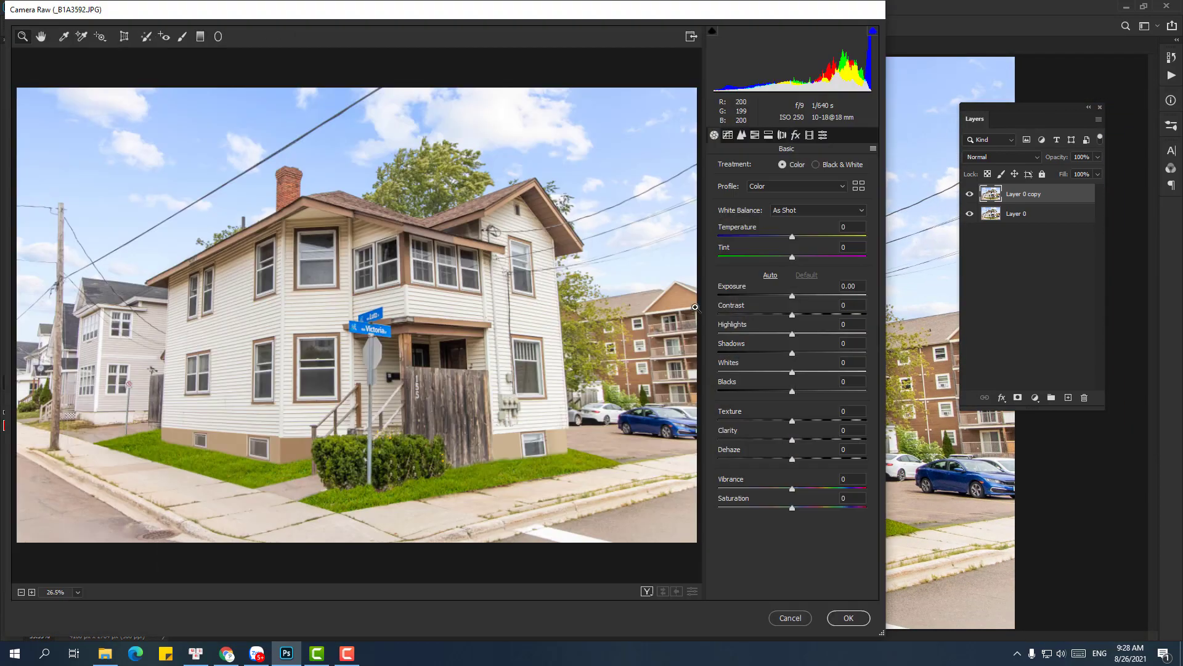
{"action": "left_click_drag", "start_coordinate": [793, 236], "coordinate": [848, 237]}
{"action": "left_click", "coordinate": [849, 617]}
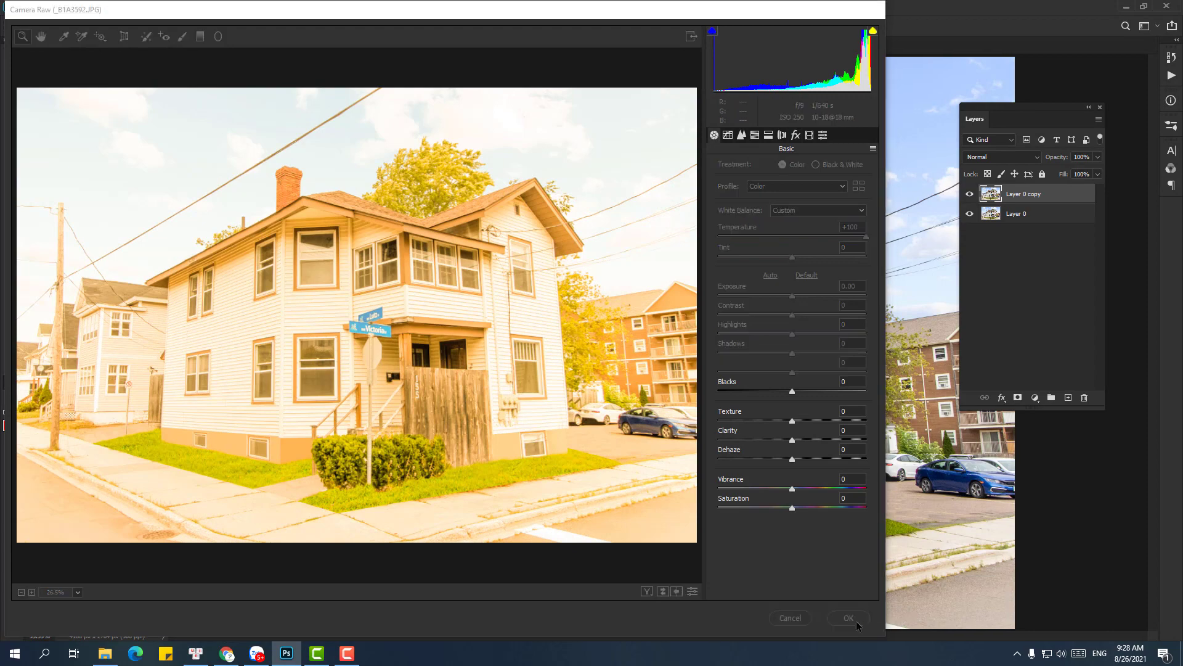
Reapply Camera Raw with Temperature +68, Exposure +0.65, Highlights +5, Whites +29 and Clarity 0
{"action": "key", "text": "ctrl+shift+a"}
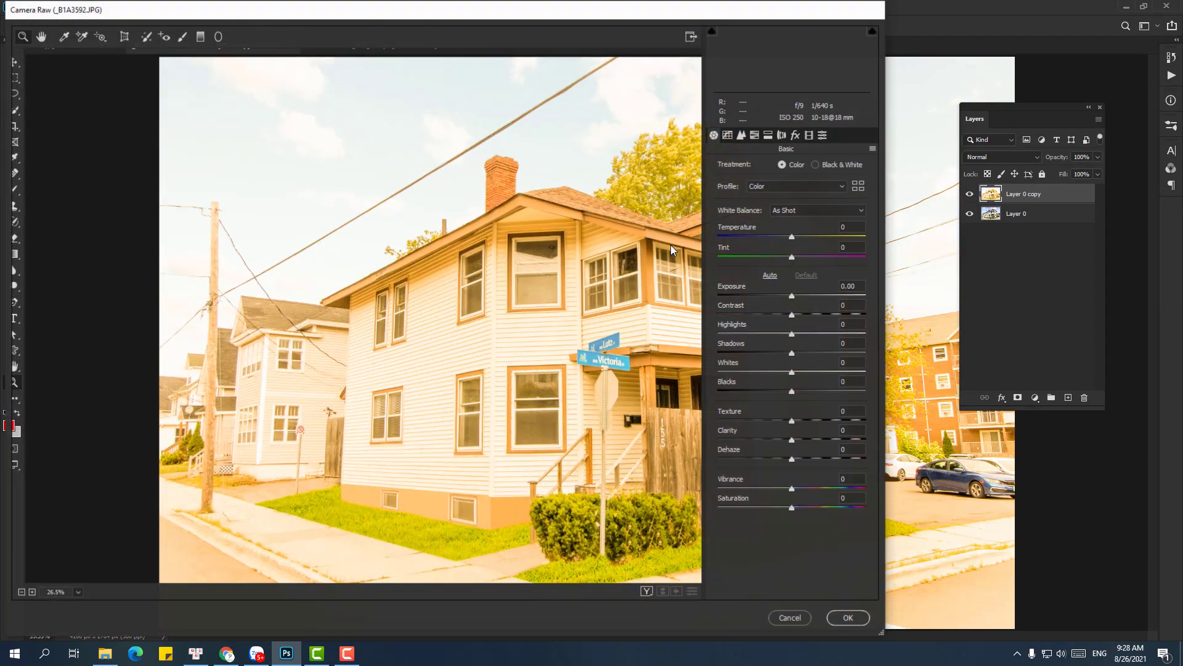
{"action": "left_click_drag", "start_coordinate": [793, 236], "coordinate": [1056, 245]}
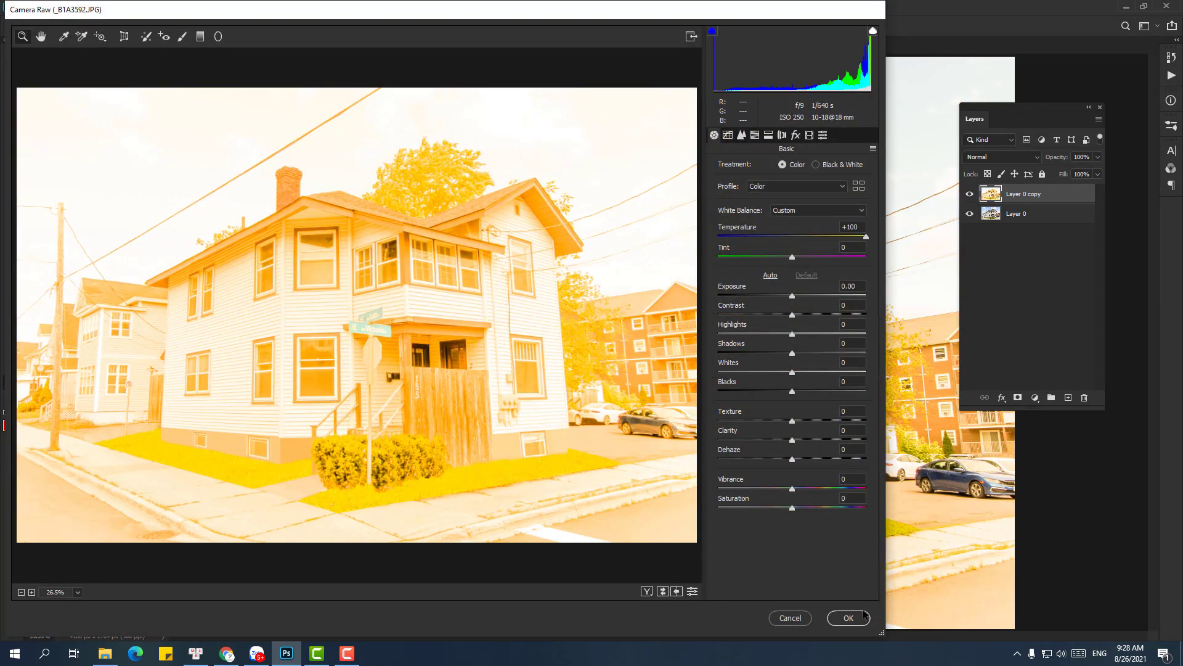
{"action": "left_click", "coordinate": [842, 236]}
{"action": "left_click", "coordinate": [799, 314]}
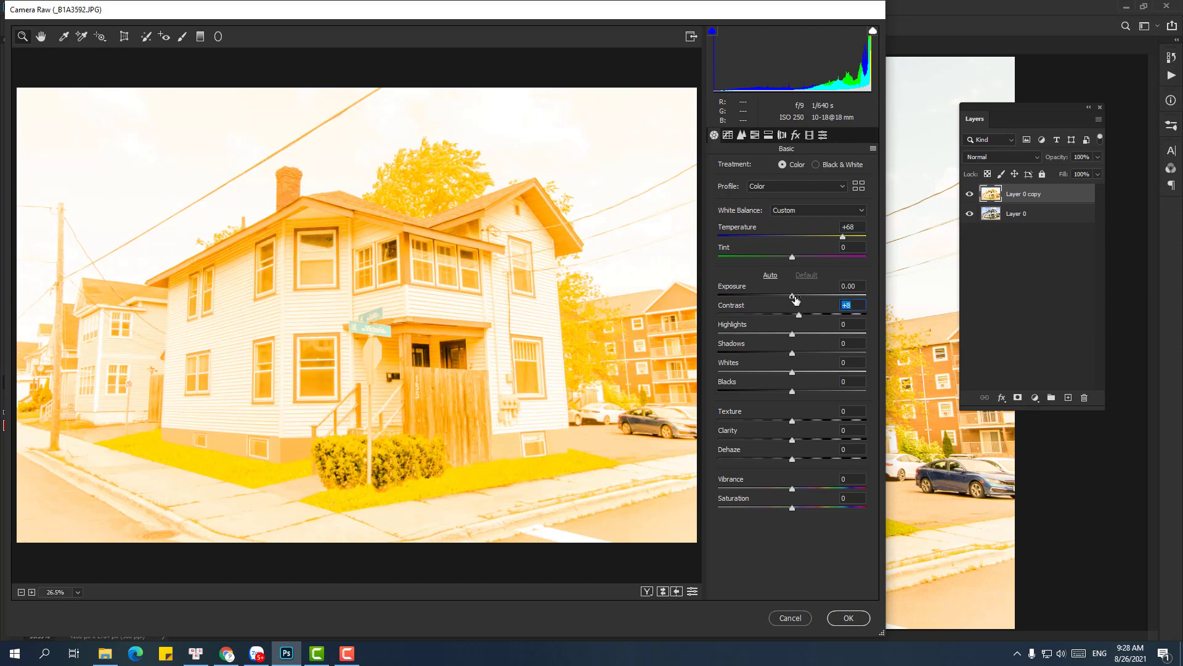
{"action": "left_click", "coordinate": [796, 334]}
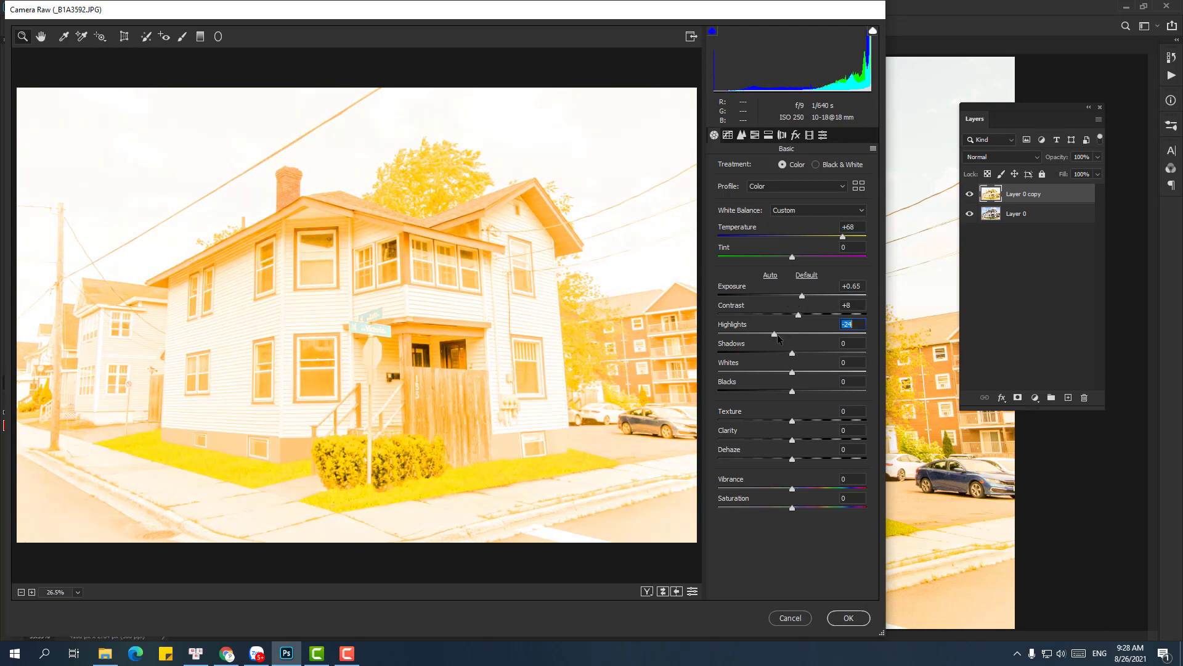
{"action": "left_click_drag", "start_coordinate": [793, 373], "coordinate": [813, 372]}
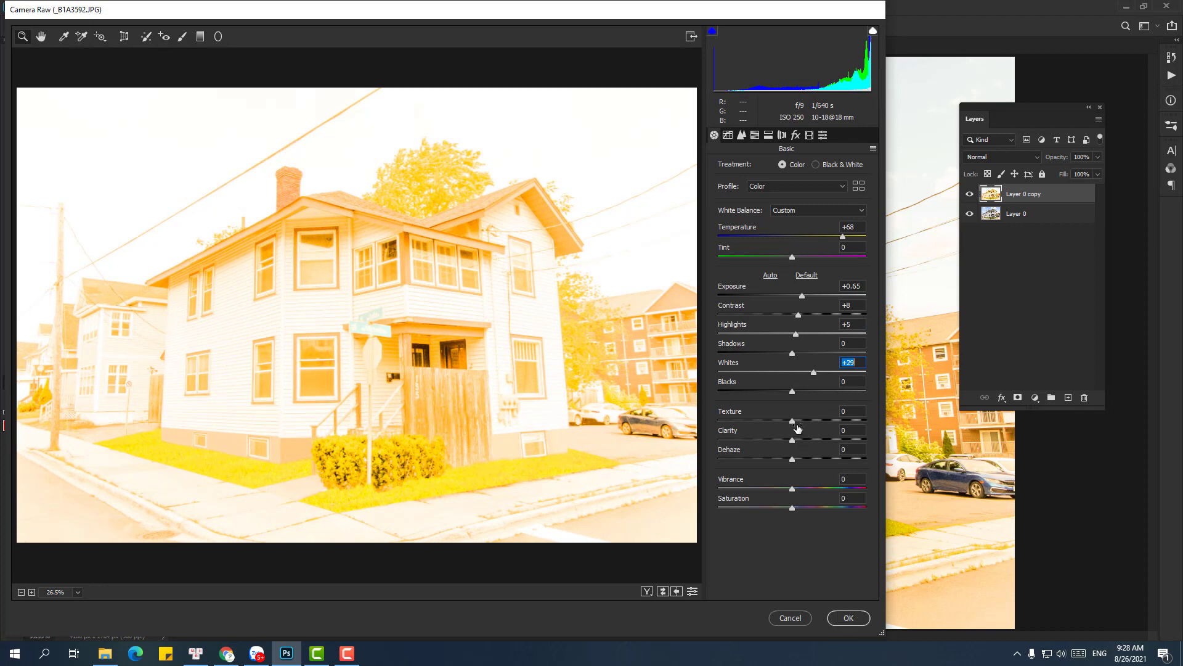
{"action": "left_click_drag", "start_coordinate": [793, 439], "coordinate": [810, 439]}
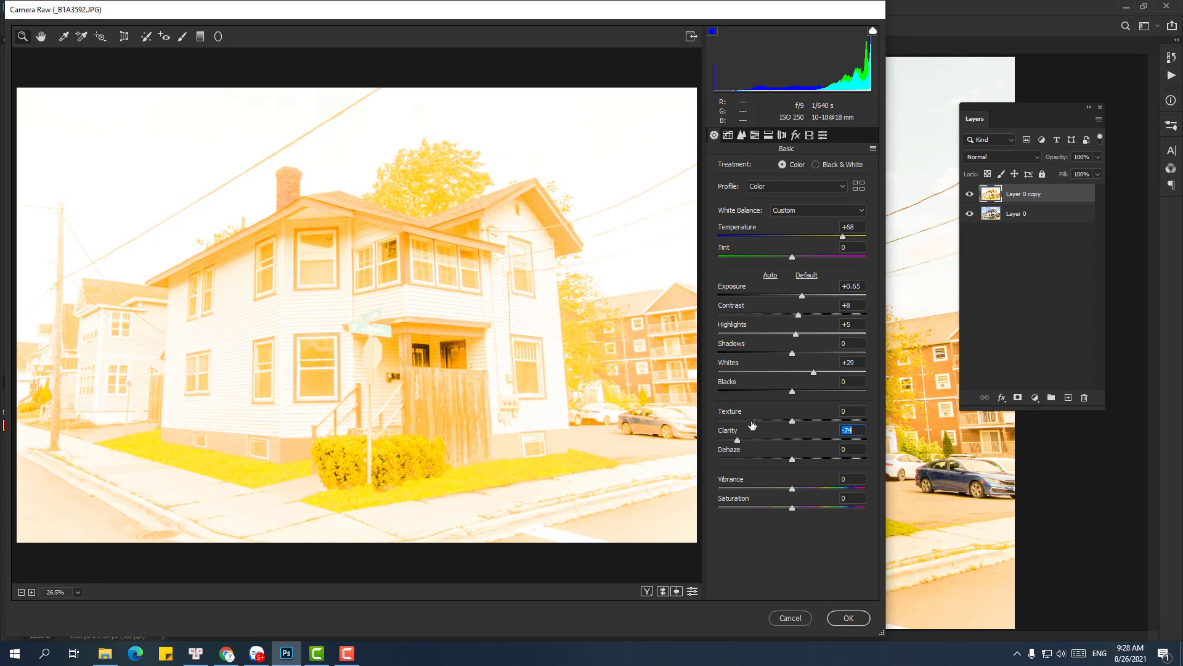
{"action": "double_click", "coordinate": [796, 428]}
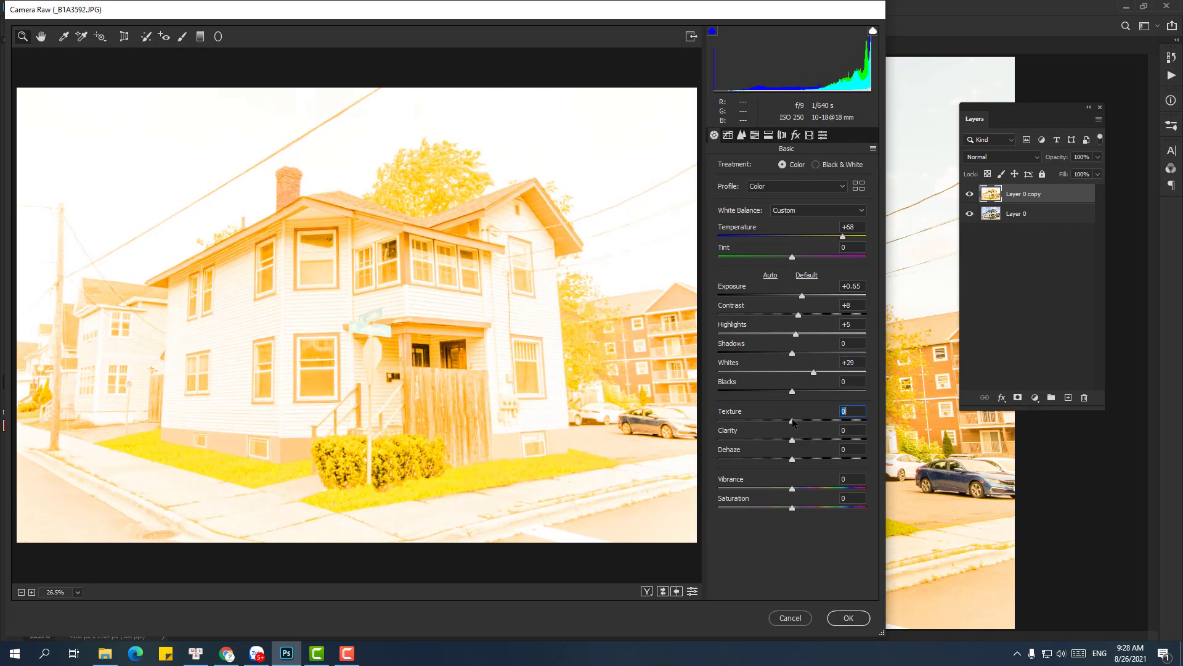
{"action": "left_click", "coordinate": [849, 619]}
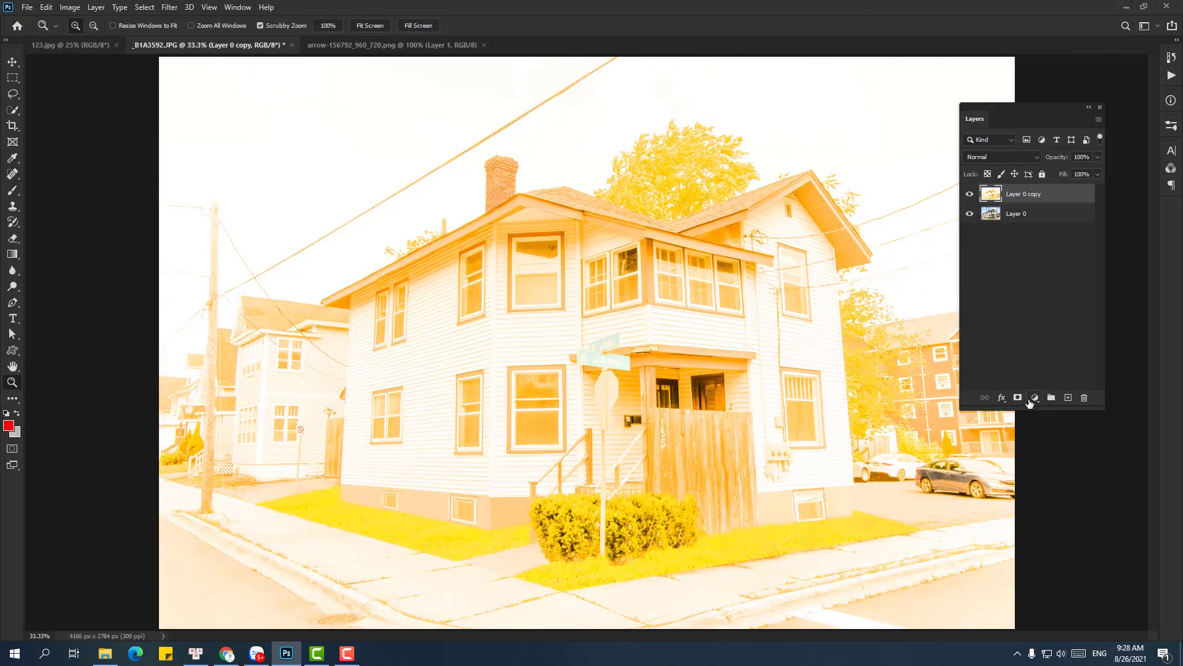
Remove the layer mask, hide Layer 0 copy and zoom in on the upper windows
{"action": "left_click", "coordinate": [1020, 399]}
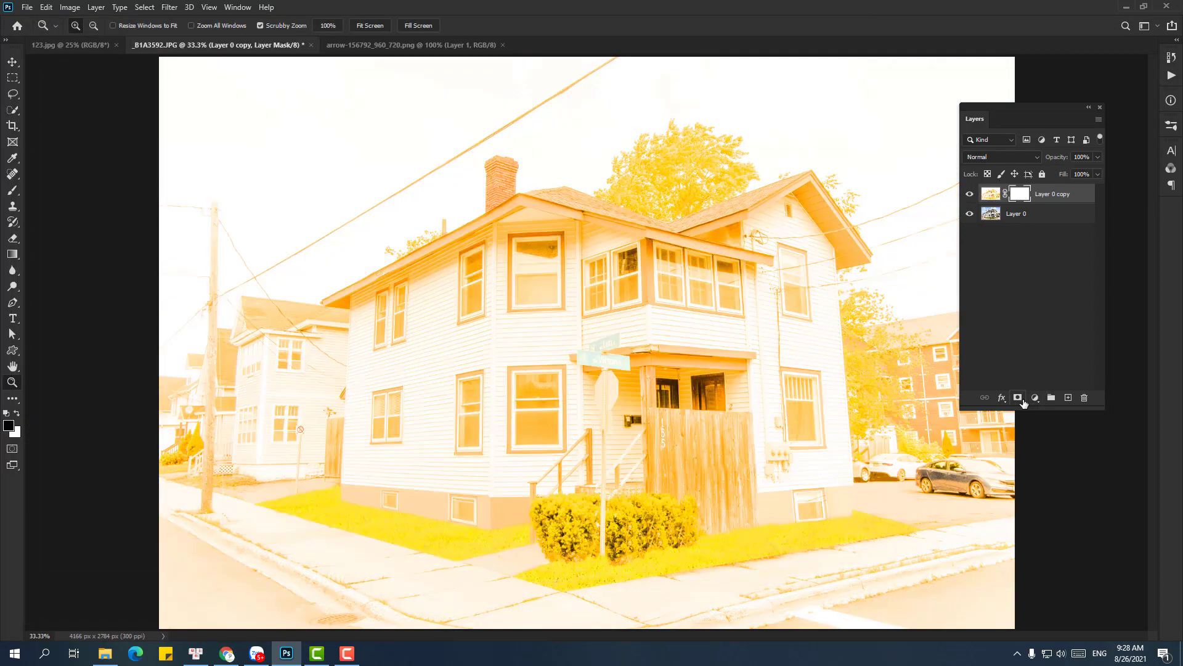
{"action": "key", "text": "ctrl+z"}
{"action": "left_click", "coordinate": [970, 194]}
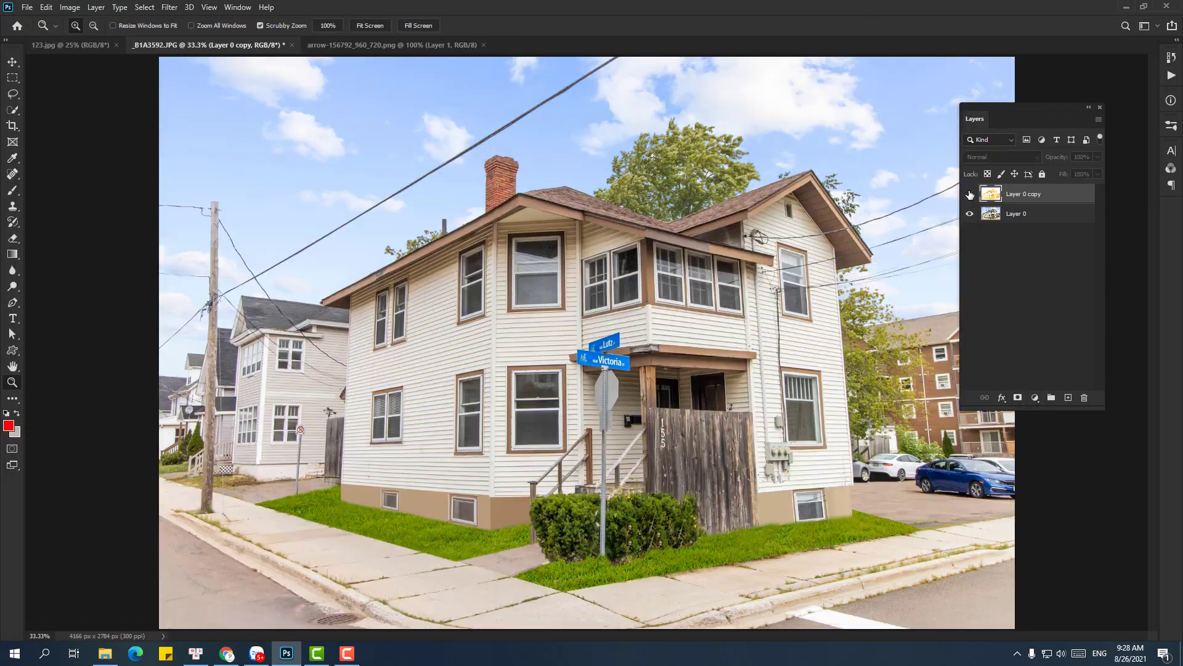
{"action": "mouse_move", "coordinate": [570, 294]}
{"action": "left_mouse_down"}
{"action": "mouse_move", "coordinate": [821, 256]}
{"action": "mouse_move", "coordinate": [861, 68]}
{"action": "left_mouse_up"}
Trace a closed Pen path around the left upper window's four corners
{"action": "key", "text": "p"}
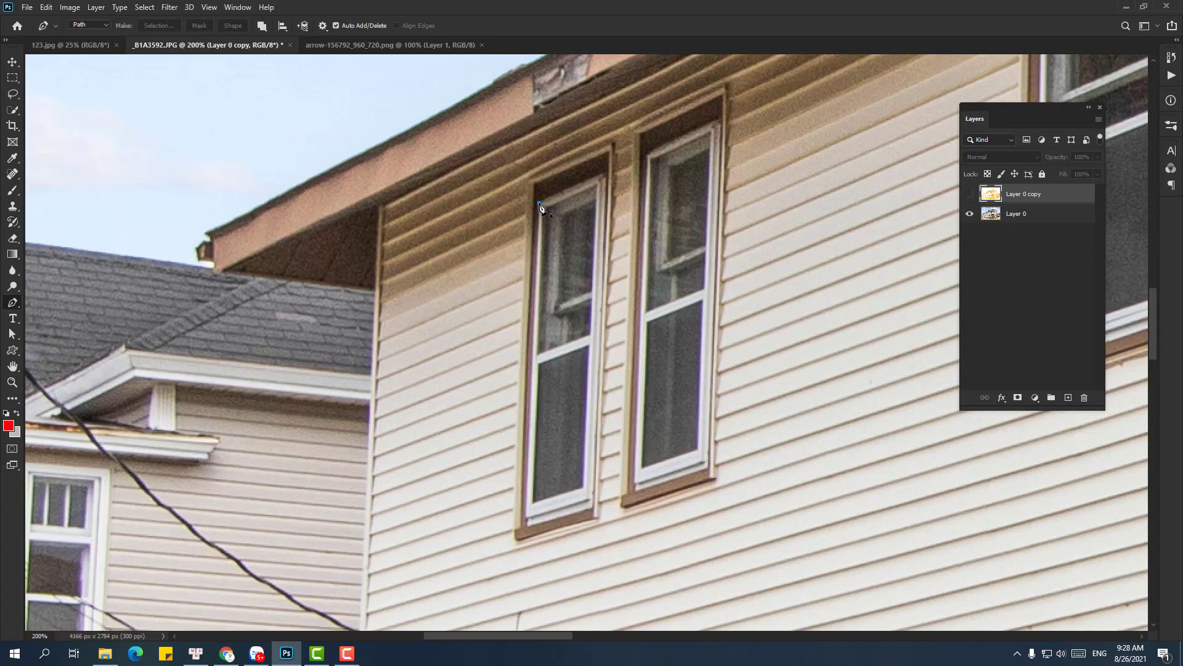
{"action": "left_click", "coordinate": [539, 203]}
{"action": "key", "text": "ctrl+z"}
{"action": "left_click", "coordinate": [539, 203]}
{"action": "left_click", "coordinate": [528, 521]}
{"action": "left_click", "coordinate": [593, 509]}
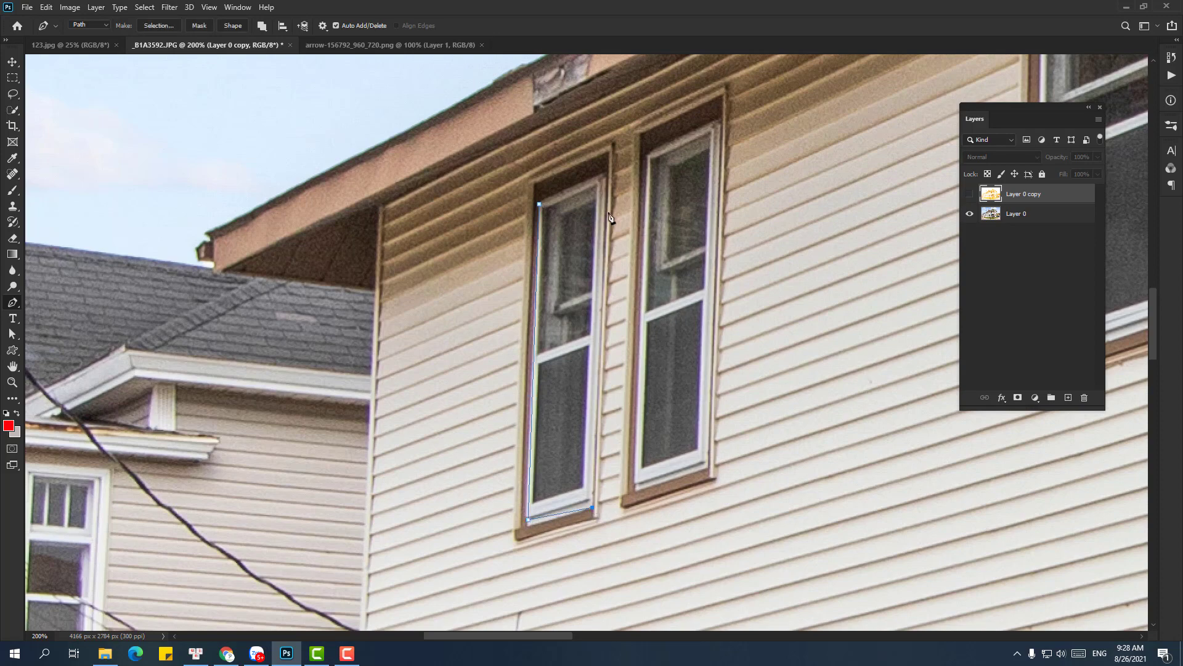
{"action": "left_click", "coordinate": [607, 175]}
{"action": "left_click", "coordinate": [539, 204]}
Outline the right upper window and the next window with closed paths
{"action": "left_click", "coordinate": [649, 155]}
{"action": "left_click", "coordinate": [708, 468]}
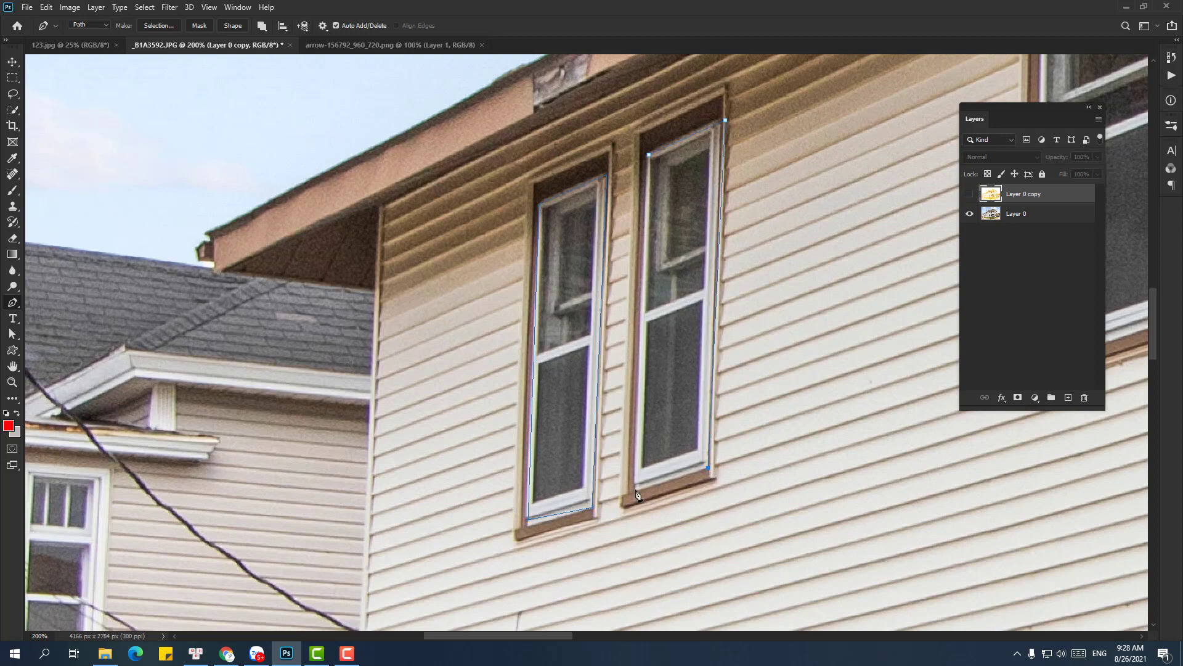
{"action": "left_click", "coordinate": [649, 155]}
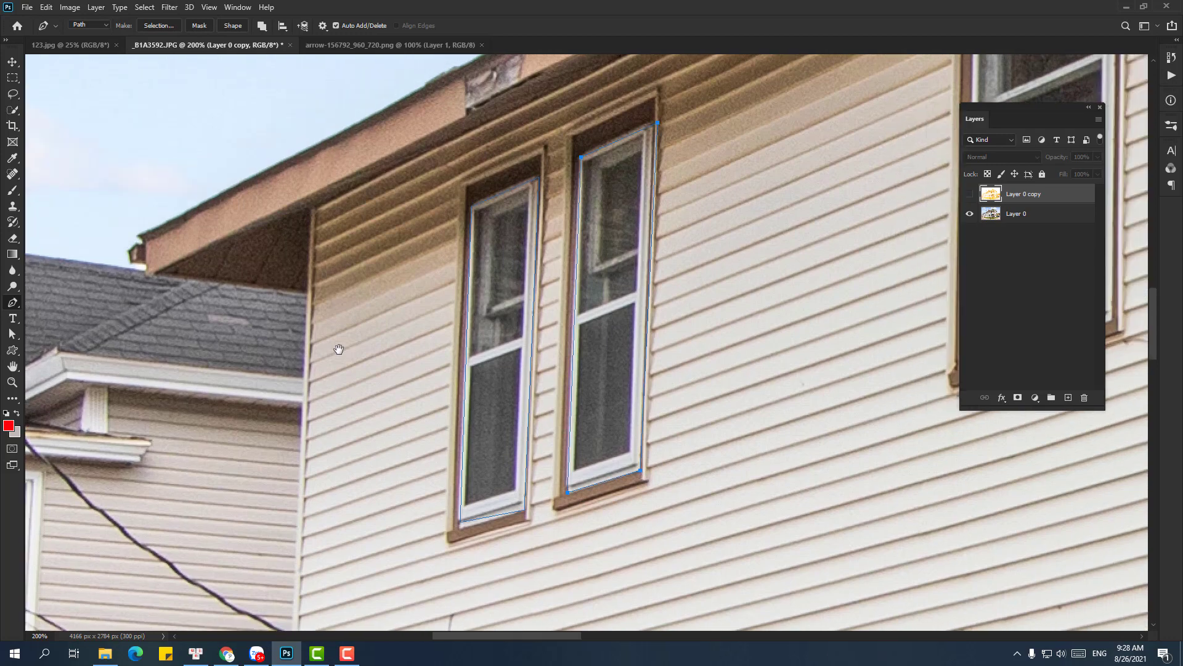
{"action": "left_click_drag", "start_coordinate": [650, 162], "coordinate": [339, 346]}
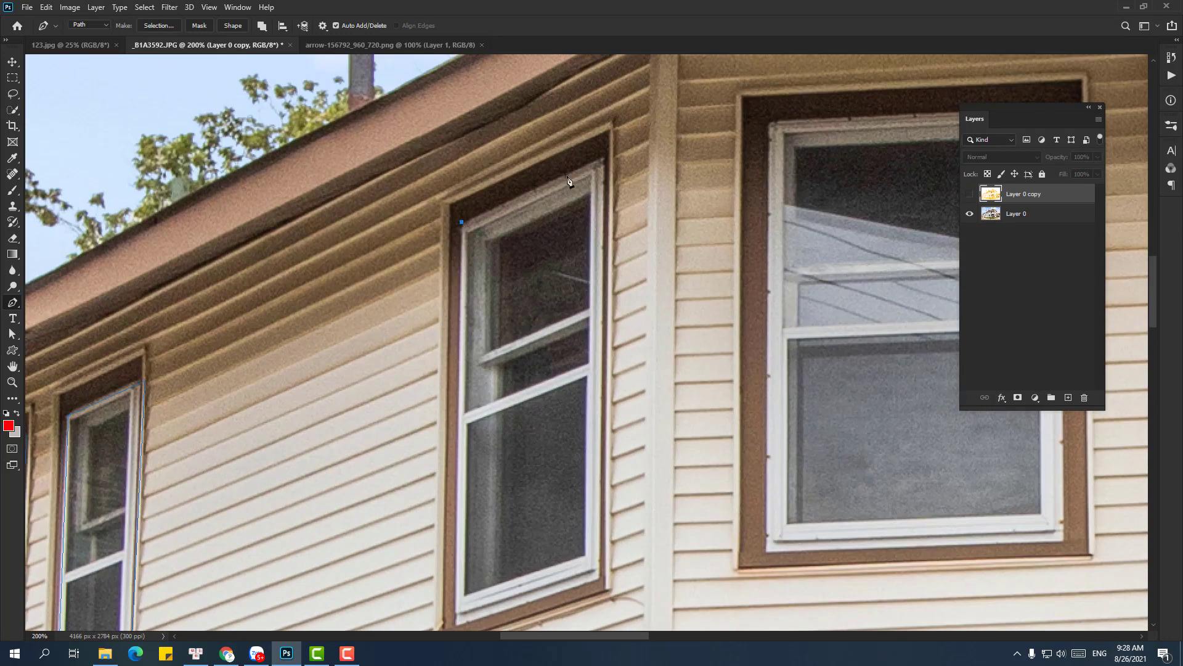
{"action": "left_click", "coordinate": [604, 165]}
{"action": "left_click_drag", "start_coordinate": [604, 309], "coordinate": [614, 173]}
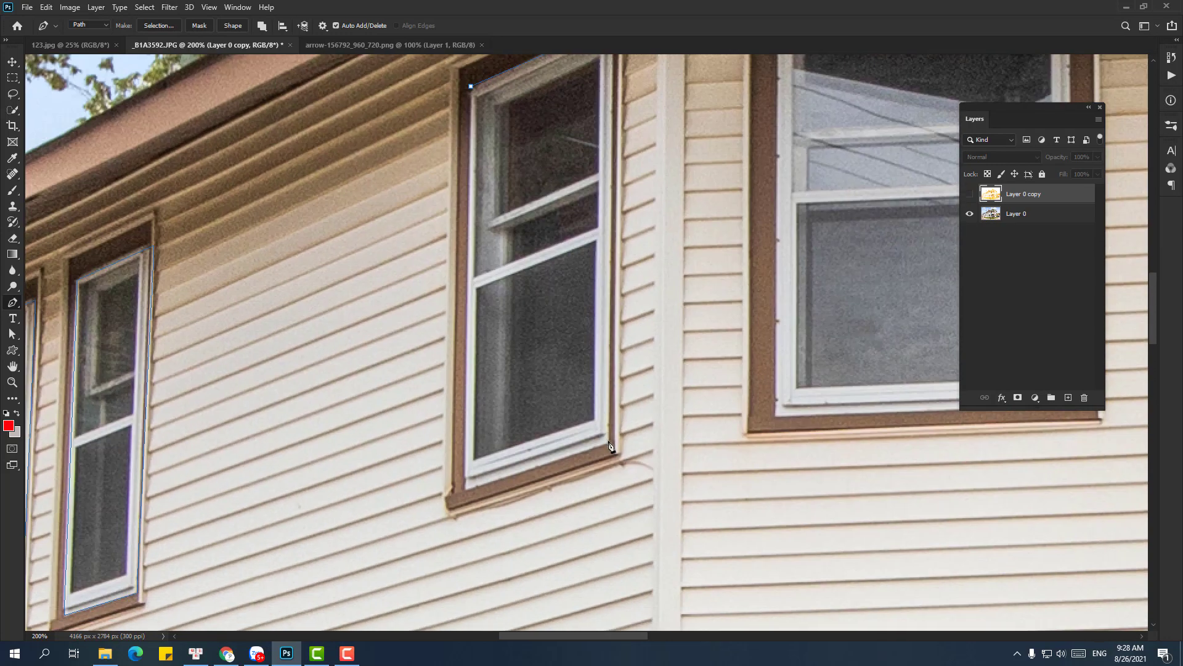
{"action": "left_click", "coordinate": [609, 442]}
{"action": "left_click", "coordinate": [467, 488]}
{"action": "left_click_drag", "start_coordinate": [477, 149], "coordinate": [497, 254]}
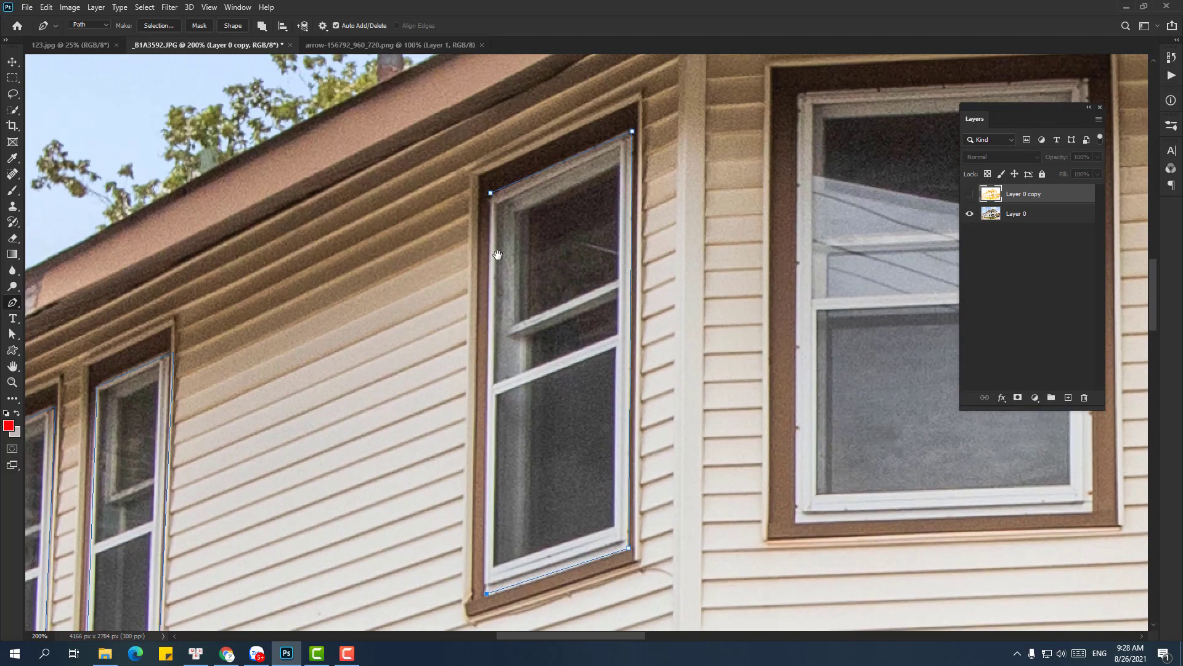
{"action": "left_click", "coordinate": [490, 195]}
Close a path around the large window, then bring the bay windows into view
{"action": "left_click_drag", "start_coordinate": [829, 104], "coordinate": [417, 166]}
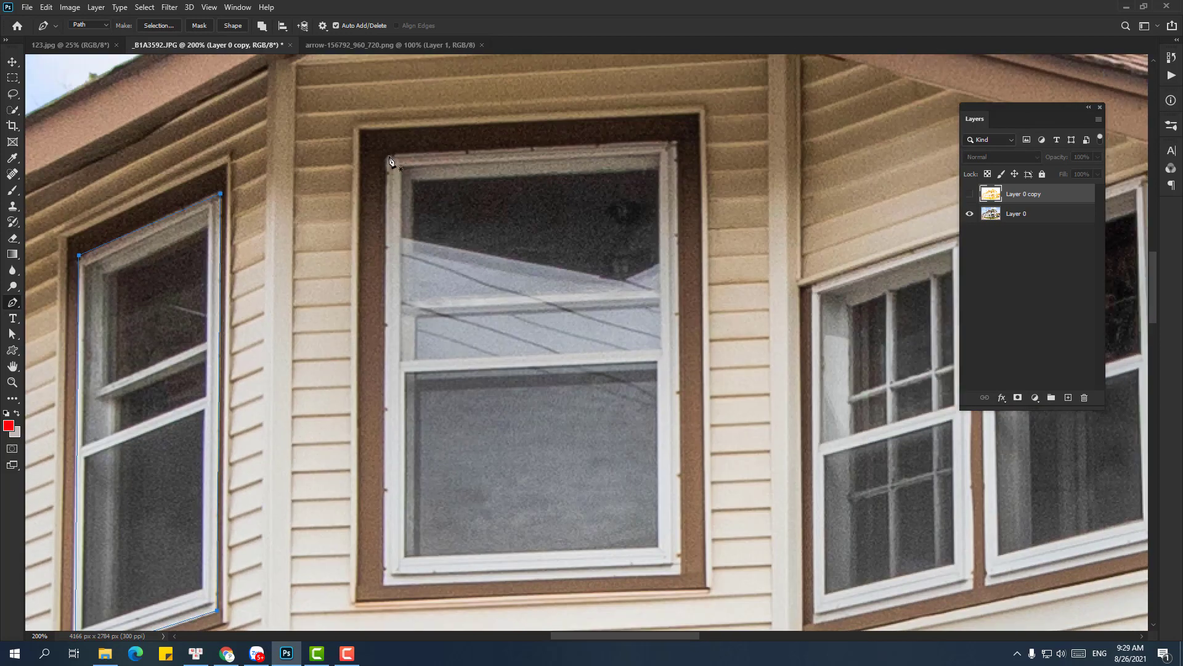
{"action": "left_click", "coordinate": [678, 148]}
{"action": "left_click_drag", "start_coordinate": [681, 562], "coordinate": [686, 465]}
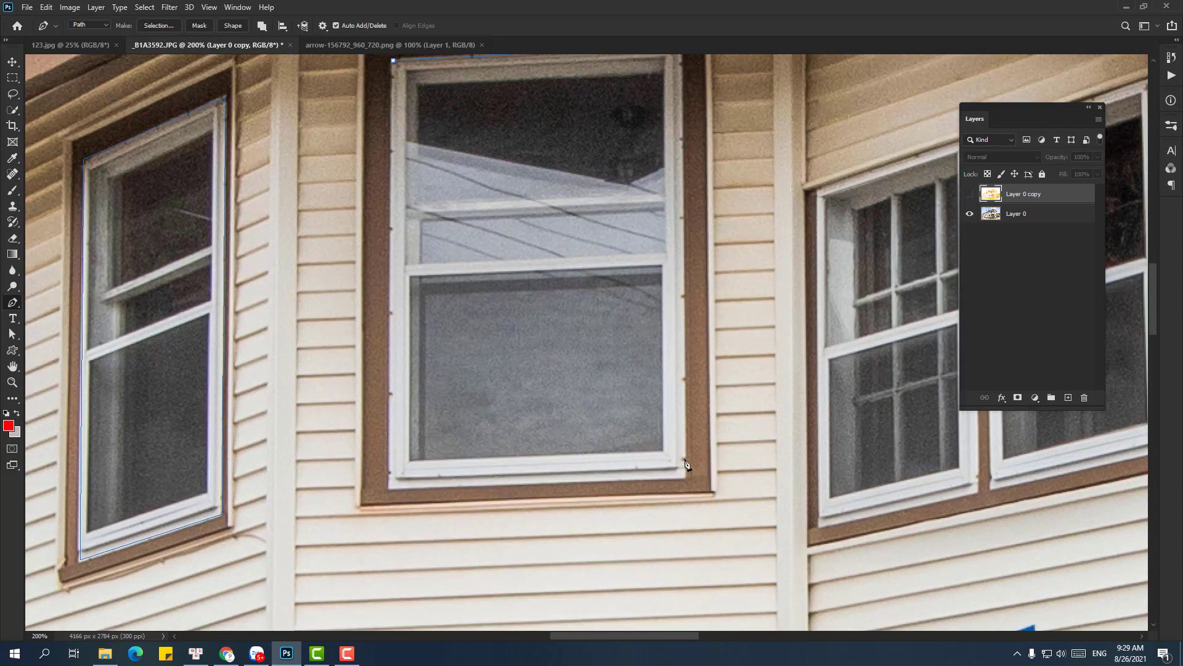
{"action": "left_click", "coordinate": [685, 481]}
{"action": "left_click", "coordinate": [390, 490]}
{"action": "scroll", "coordinate": [390, 490], "scroll_direction": "up", "scroll_amount": 2}
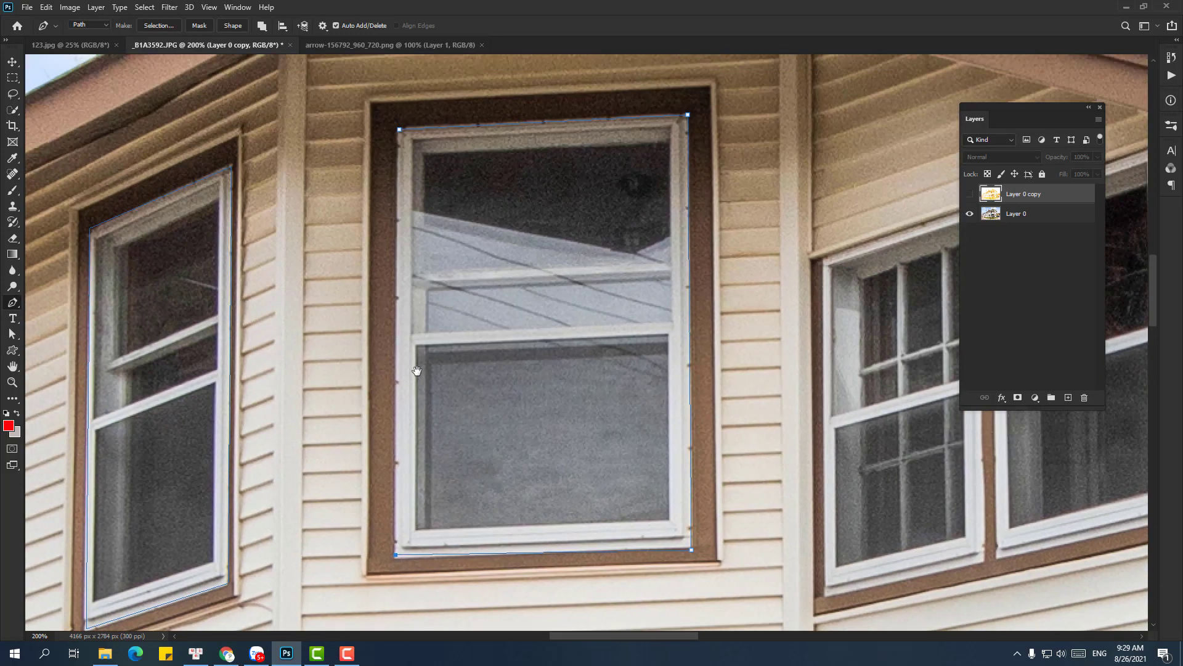
{"action": "left_click", "coordinate": [393, 120]}
{"action": "left_click_drag", "start_coordinate": [729, 238], "coordinate": [252, 238]}
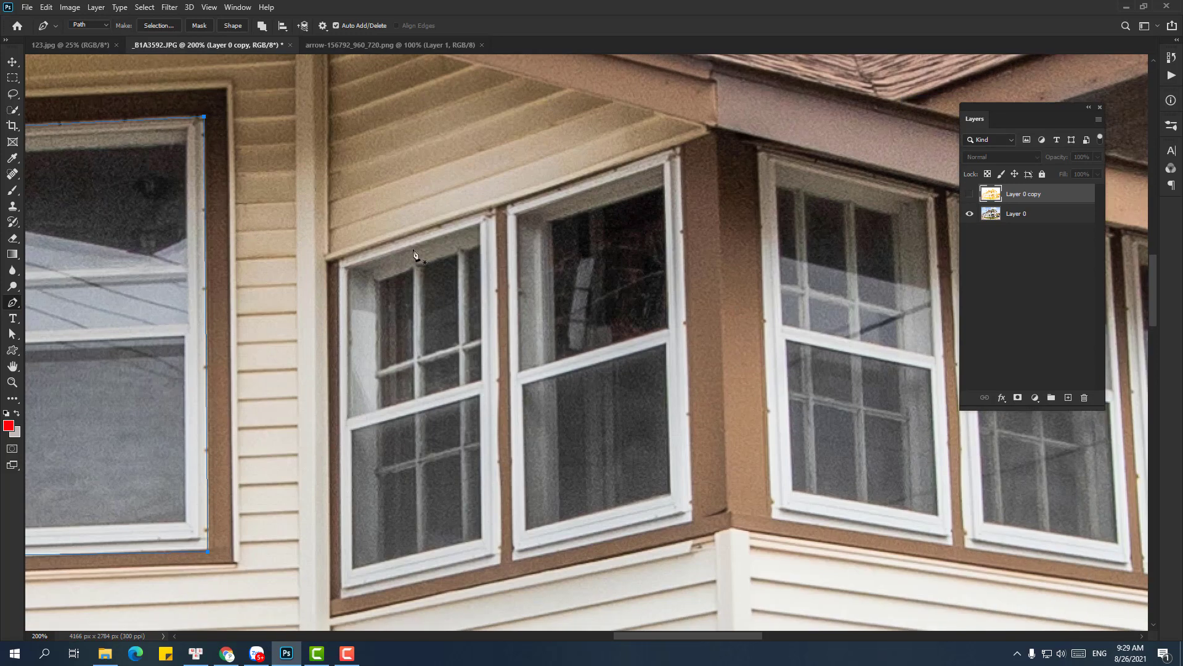
Trace a closed path around the first upper bay window
{"action": "left_click", "coordinate": [338, 261]}
{"action": "left_click", "coordinate": [683, 148]}
{"action": "left_click", "coordinate": [341, 598]}
{"action": "left_click", "coordinate": [338, 261]}
Outline the next bay window at the corner with a closed path
{"action": "left_click_drag", "start_coordinate": [617, 304], "coordinate": [392, 274]}
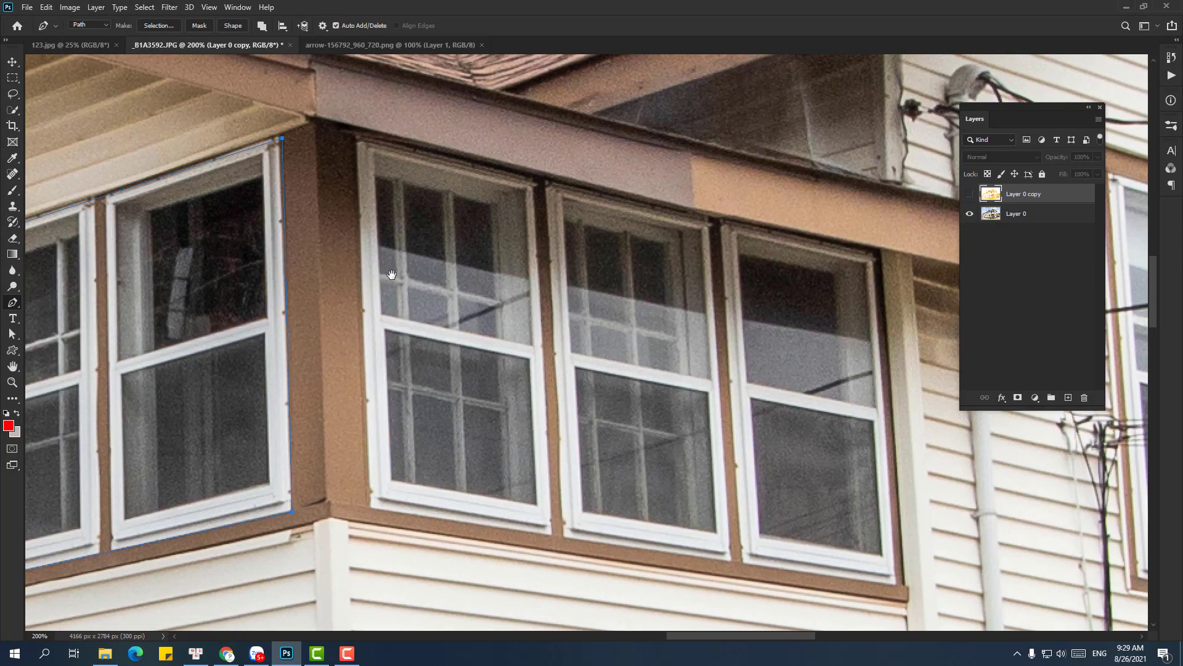
{"action": "left_click_drag", "start_coordinate": [667, 293], "coordinate": [402, 183]}
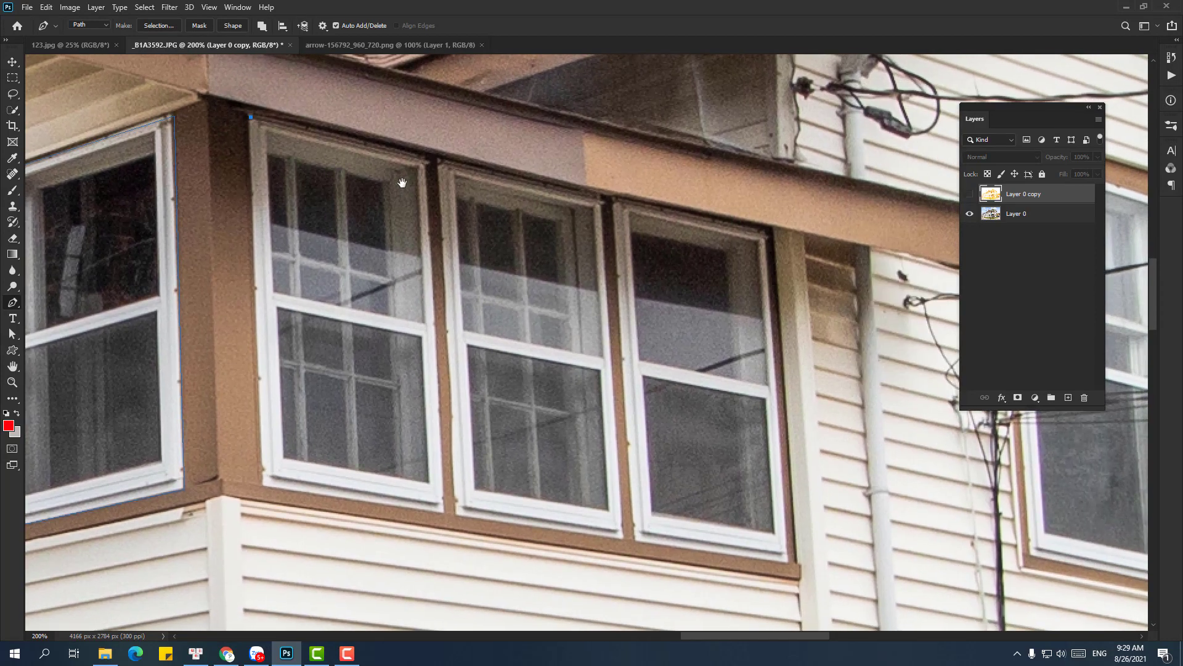
{"action": "left_click", "coordinate": [424, 159]}
{"action": "left_click", "coordinate": [444, 512]}
{"action": "left_click", "coordinate": [265, 486]}
{"action": "left_click", "coordinate": [250, 117]}
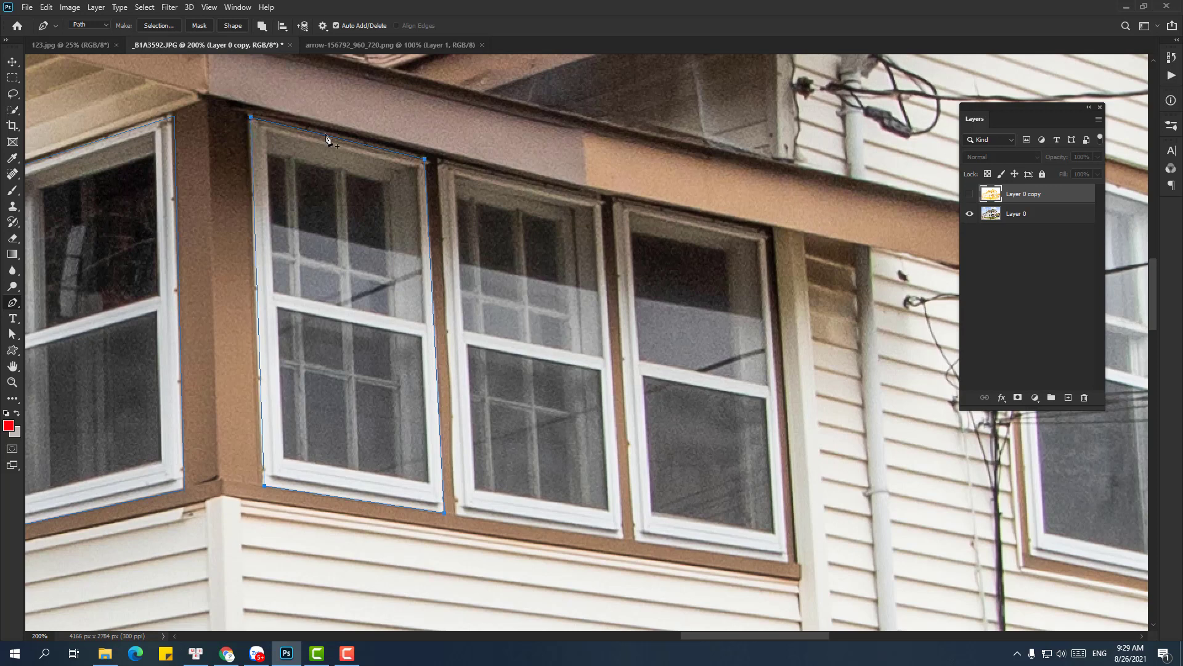
Trace closed outlines around the two middle bay windows
{"action": "left_click", "coordinate": [600, 200]}
{"action": "left_click", "coordinate": [624, 538]}
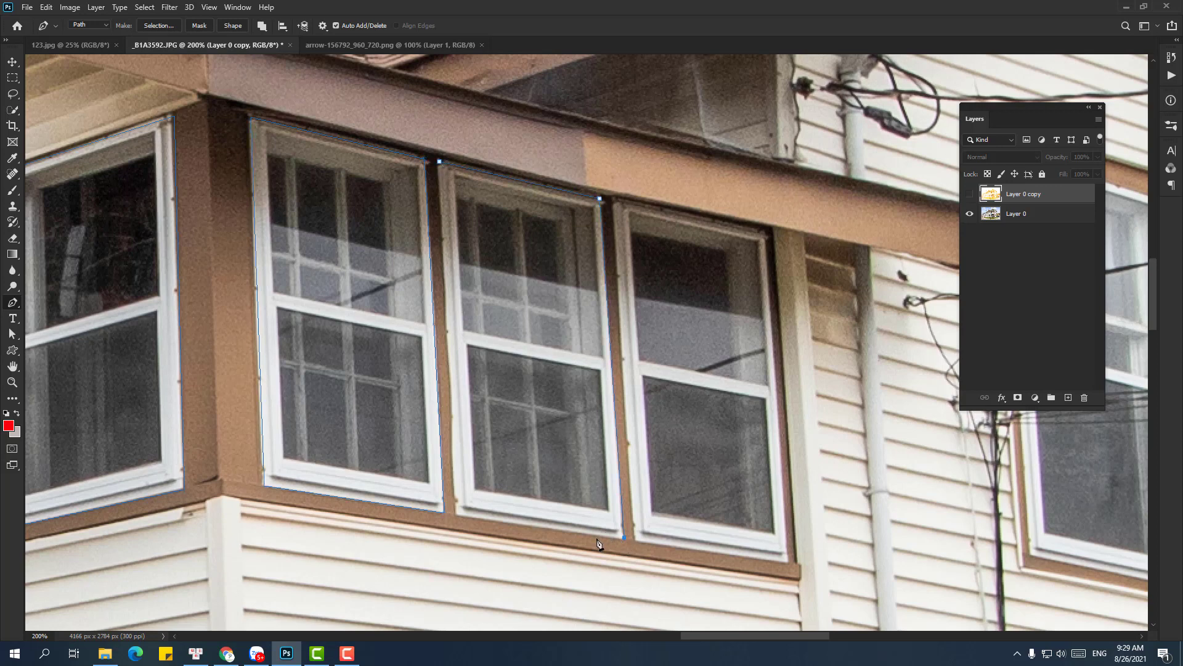
{"action": "left_click", "coordinate": [457, 513]}
{"action": "left_click", "coordinate": [439, 161]}
{"action": "left_click_drag", "start_coordinate": [439, 160], "coordinate": [192, 127]}
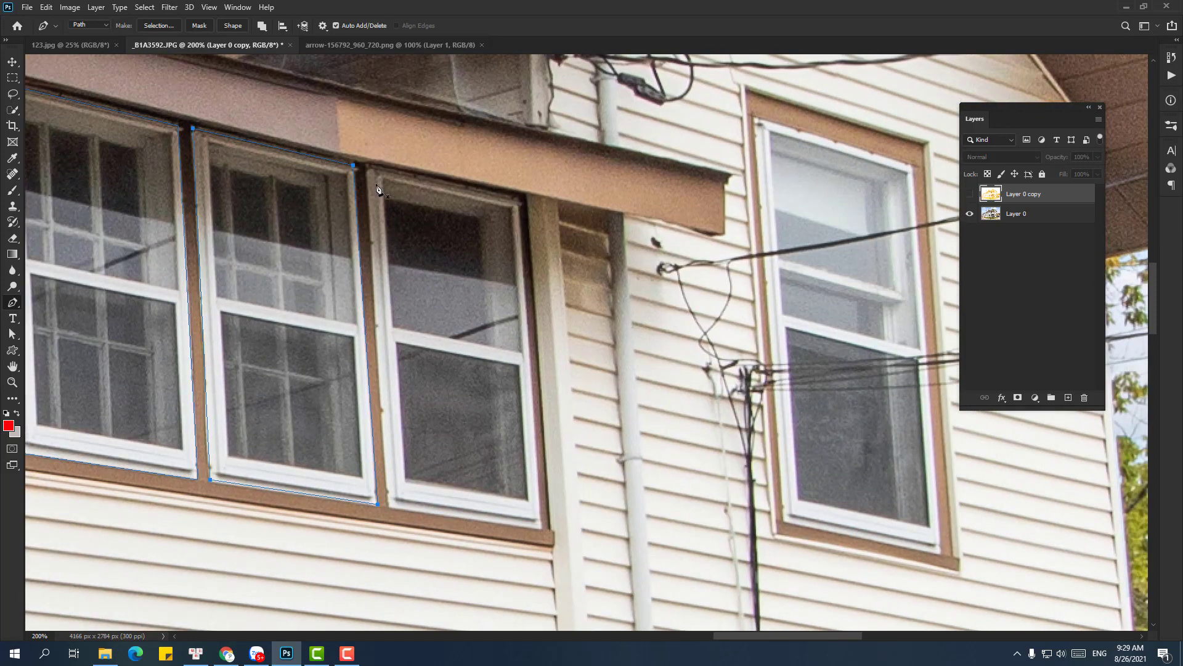
{"action": "left_click", "coordinate": [367, 167]}
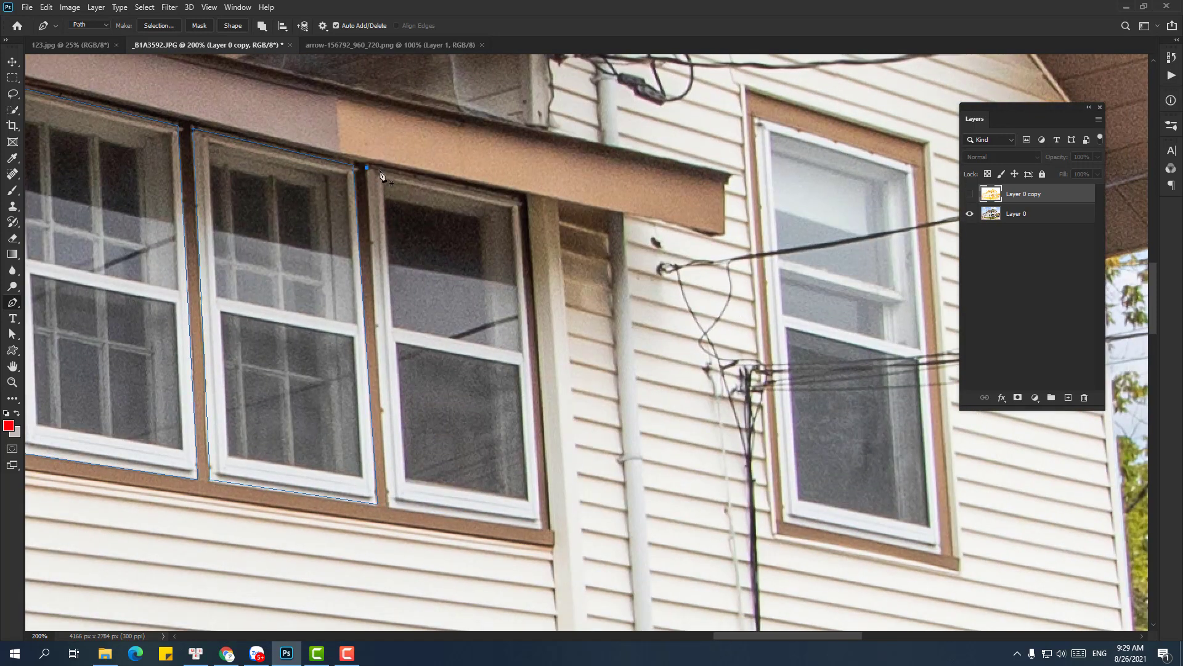
{"action": "left_click", "coordinate": [541, 528]}
{"action": "left_click", "coordinate": [389, 507]}
{"action": "left_click", "coordinate": [367, 167]}
Outline the tall side-wall window, then move the view toward the porch roof
{"action": "scroll", "coordinate": [432, 215], "scroll_direction": "right", "scroll_amount": 4}
{"action": "scroll", "coordinate": [432, 216], "scroll_direction": "up", "scroll_amount": 1}
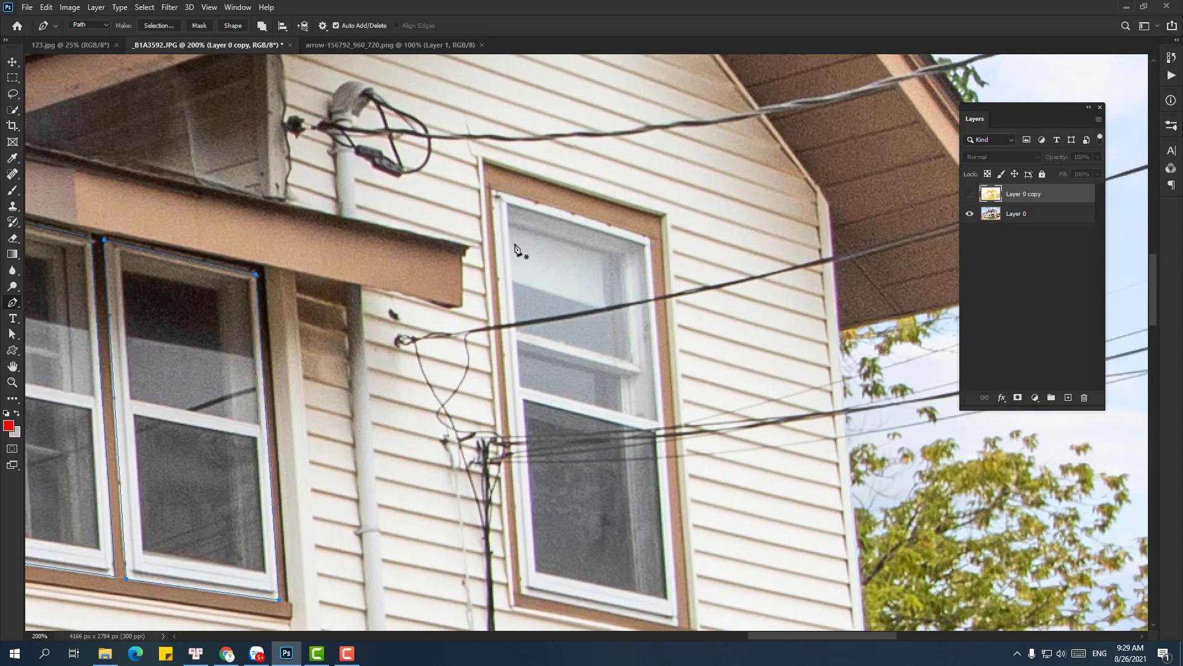
{"action": "left_click", "coordinate": [491, 190]}
{"action": "left_click", "coordinate": [523, 595]}
{"action": "left_click", "coordinate": [678, 625]}
{"action": "left_click", "coordinate": [650, 245]}
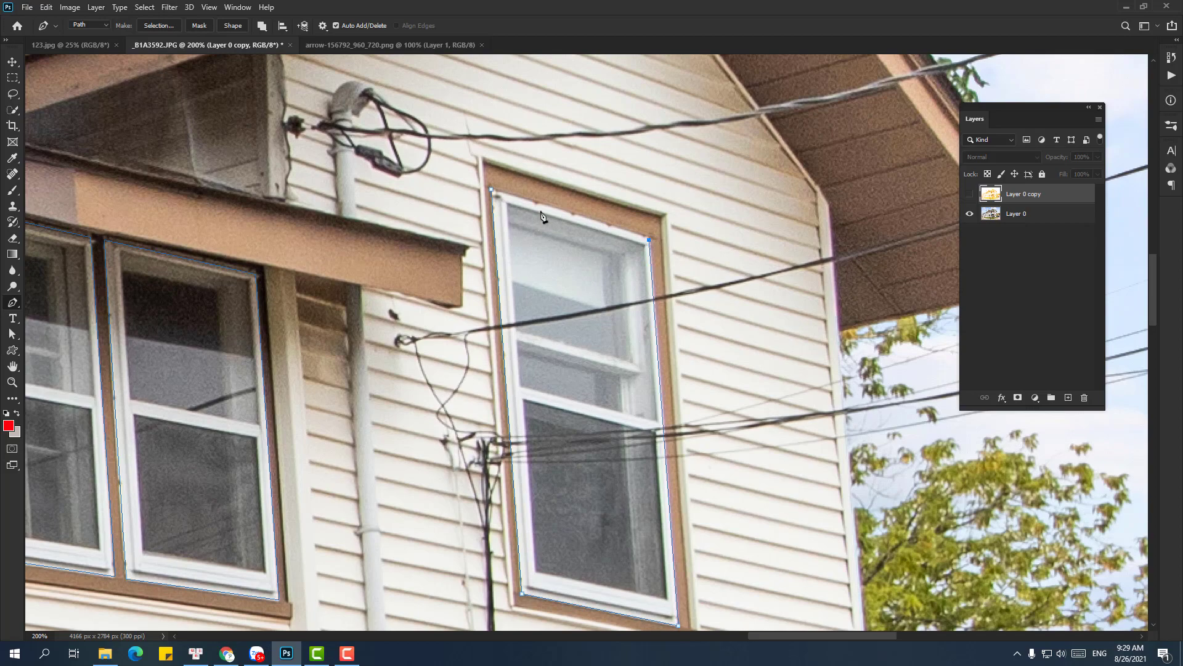
{"action": "left_click", "coordinate": [491, 189]}
{"action": "left_click_drag", "start_coordinate": [501, 427], "coordinate": [766, 181]}
{"action": "left_click_drag", "start_coordinate": [553, 470], "coordinate": [762, 255]}
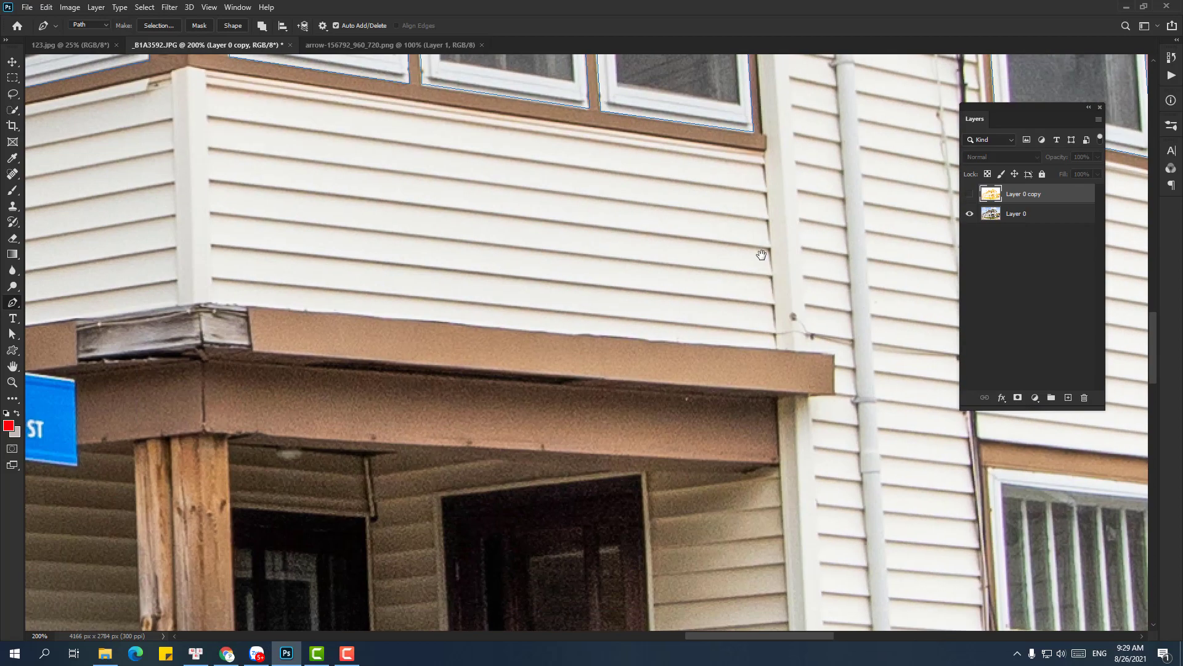
Trace a closed four-corner path around the lower side window
{"action": "scroll", "coordinate": [748, 301], "scroll_direction": "down", "scroll_amount": 3}
{"action": "scroll", "coordinate": [689, 328], "scroll_direction": "down", "scroll_amount": 1}
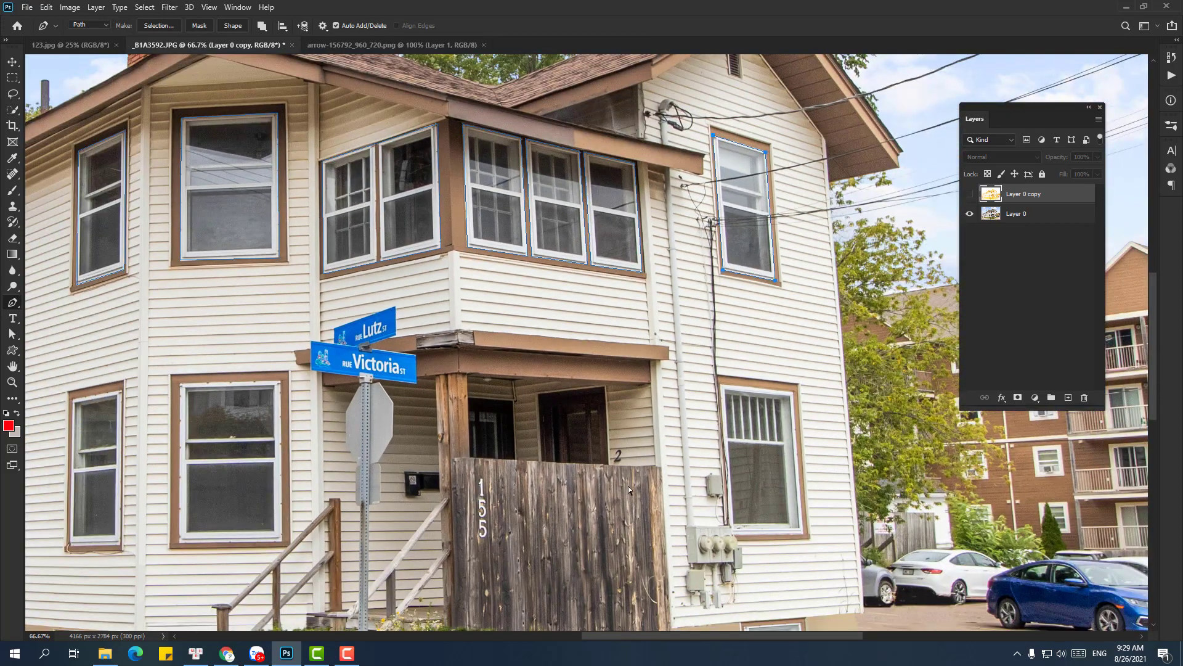
{"action": "scroll", "coordinate": [628, 486], "scroll_direction": "up", "scroll_amount": 2}
{"action": "left_click_drag", "start_coordinate": [826, 487], "coordinate": [536, 462]}
{"action": "left_click", "coordinate": [500, 383]}
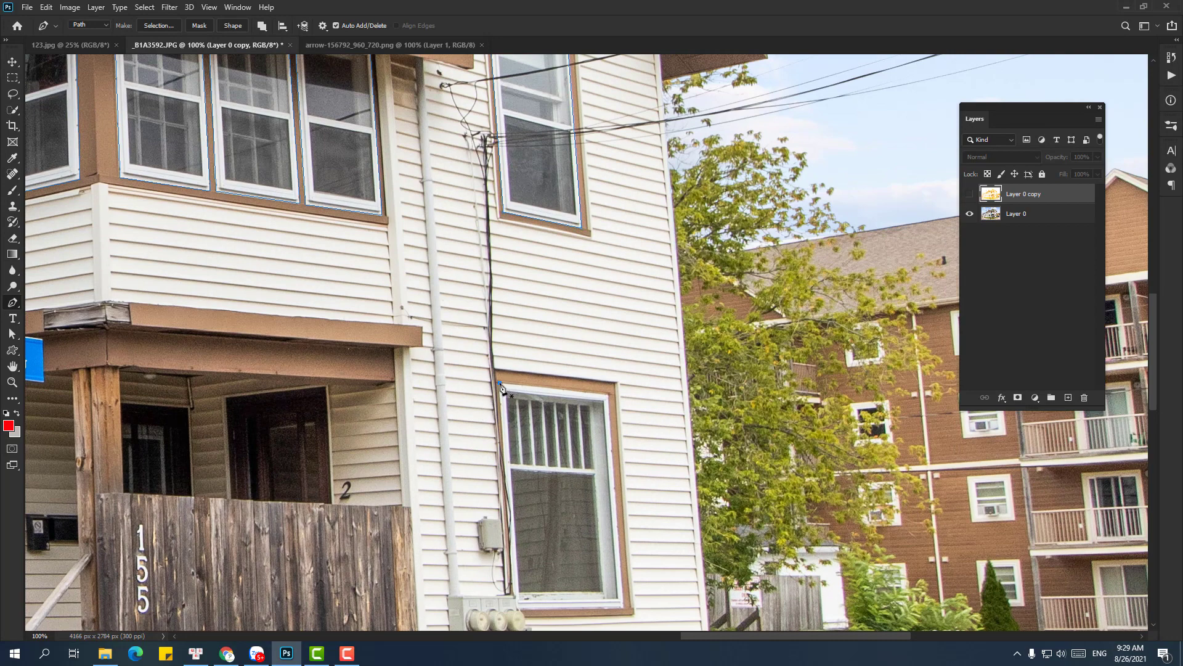
{"action": "left_click", "coordinate": [516, 600]}
{"action": "left_click", "coordinate": [519, 608]}
{"action": "left_click", "coordinate": [622, 607]}
{"action": "left_click", "coordinate": [608, 397]}
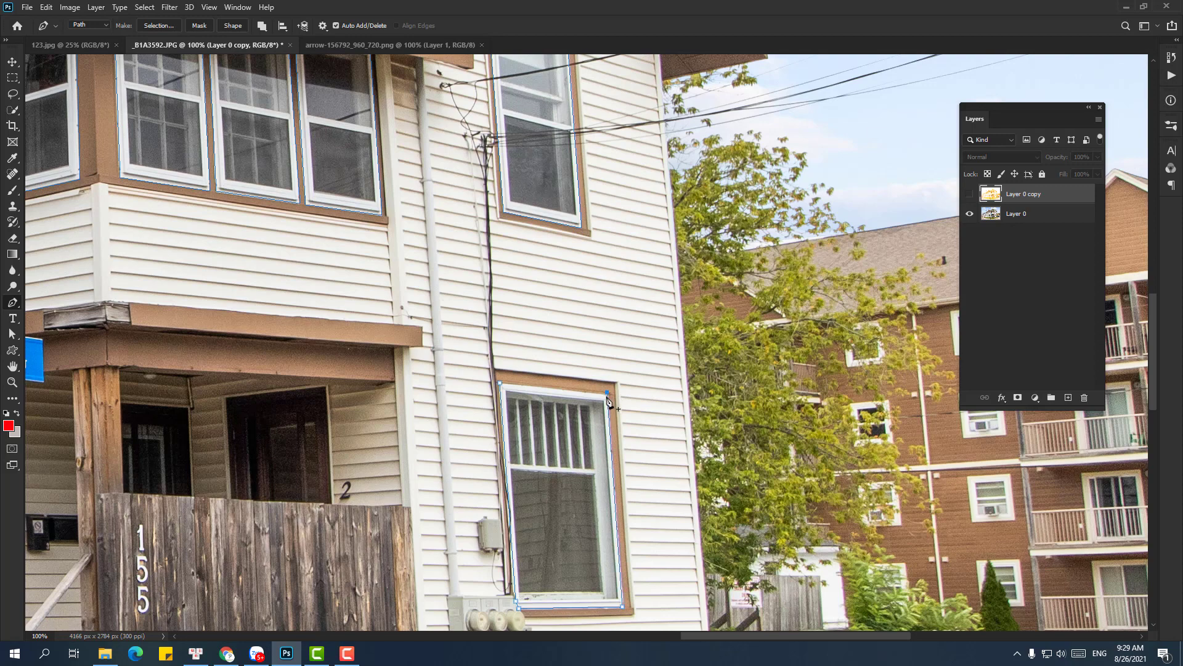
{"action": "left_click", "coordinate": [500, 384]}
Outline the window beside the street signs with a closed path
{"action": "left_click_drag", "start_coordinate": [235, 394], "coordinate": [530, 382]}
{"action": "left_click_drag", "start_coordinate": [416, 389], "coordinate": [490, 341]}
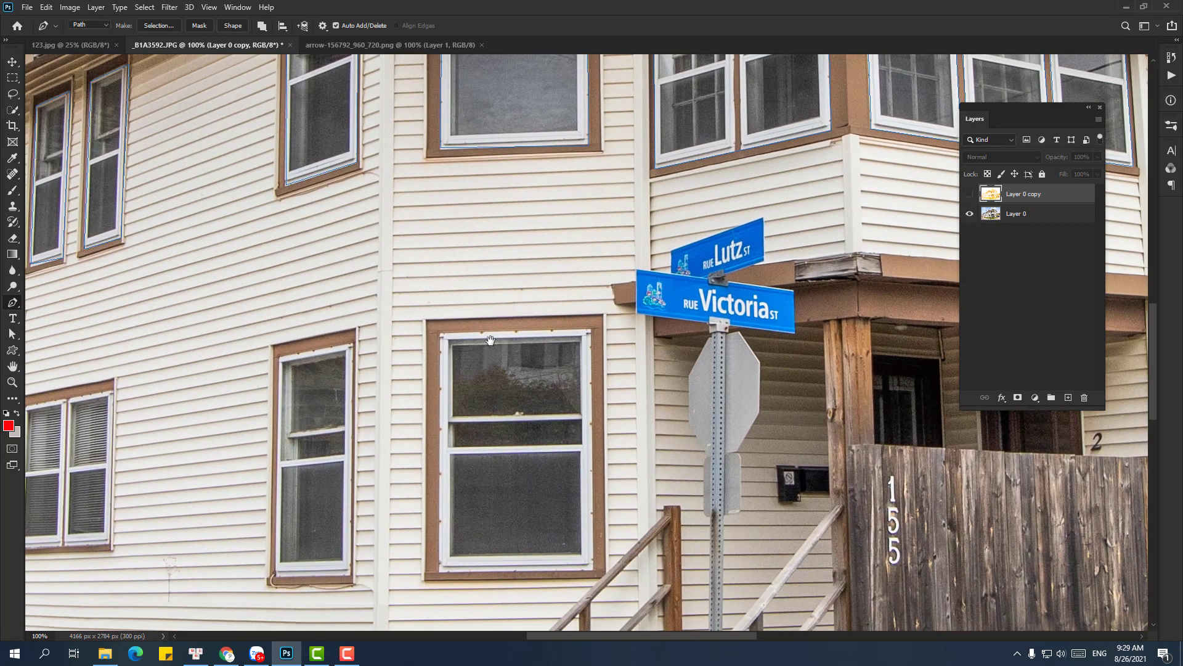
{"action": "left_click", "coordinate": [442, 334]}
{"action": "left_click", "coordinate": [590, 331]}
{"action": "left_click", "coordinate": [593, 570]}
{"action": "left_click", "coordinate": [440, 568]}
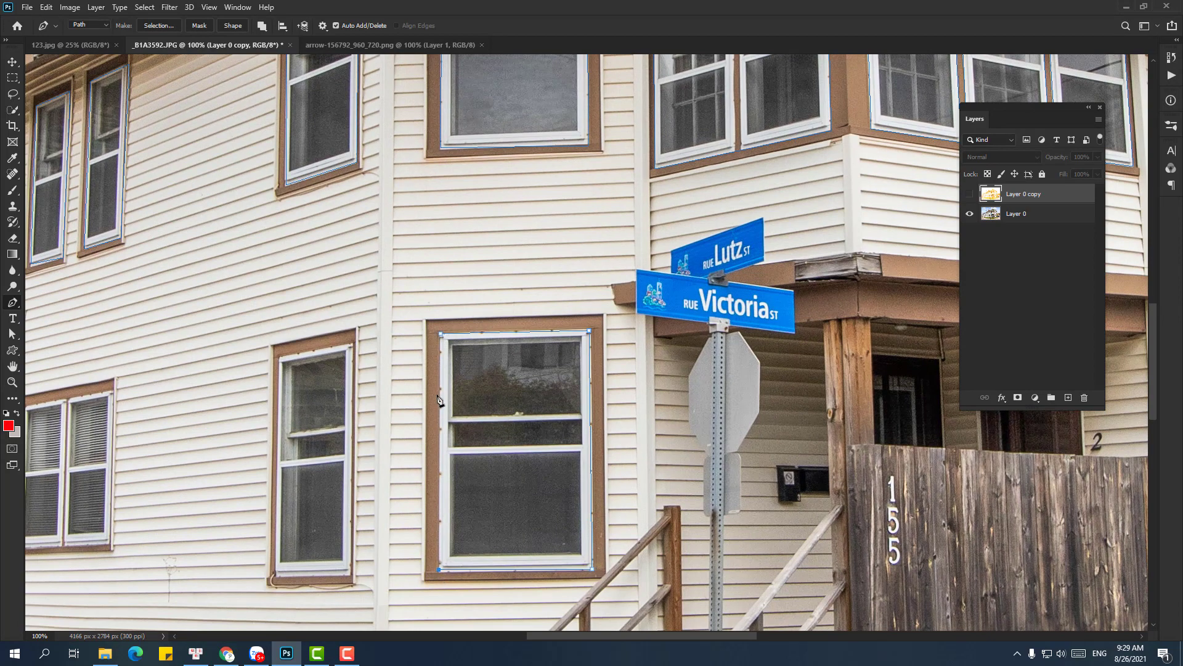
{"action": "left_click", "coordinate": [441, 334]}
Outline the narrow window further left with a closed path
{"action": "left_click_drag", "start_coordinate": [355, 397], "coordinate": [694, 347]}
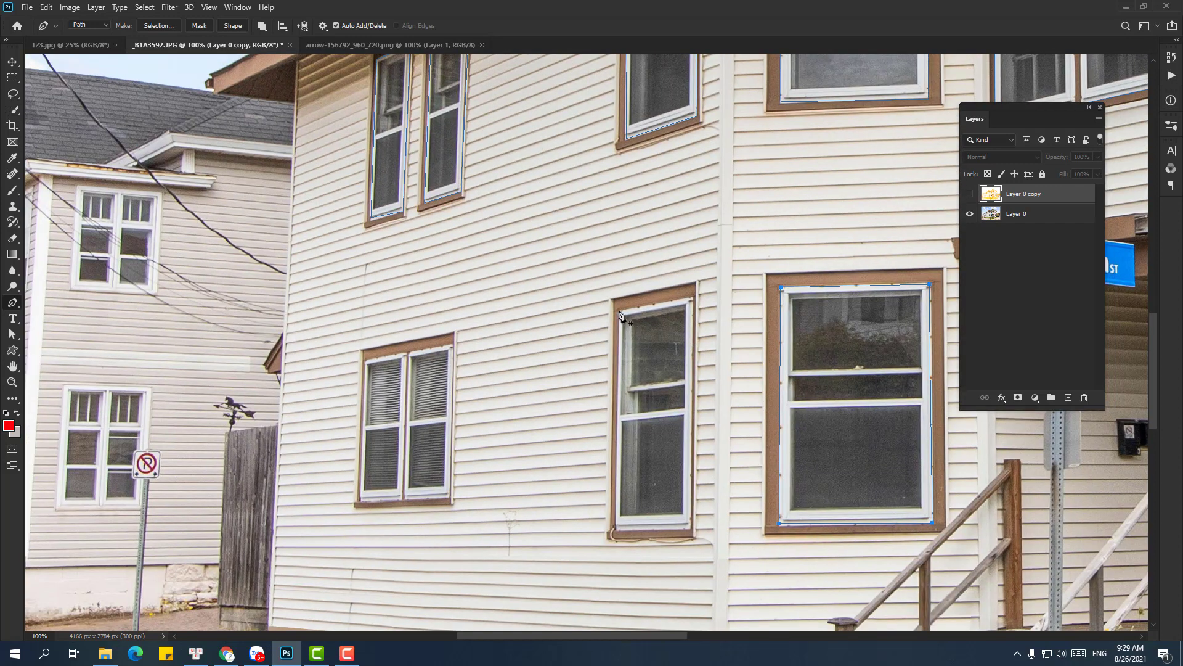
{"action": "left_click", "coordinate": [618, 310]}
{"action": "left_click", "coordinate": [693, 298]}
{"action": "left_click", "coordinate": [691, 530]}
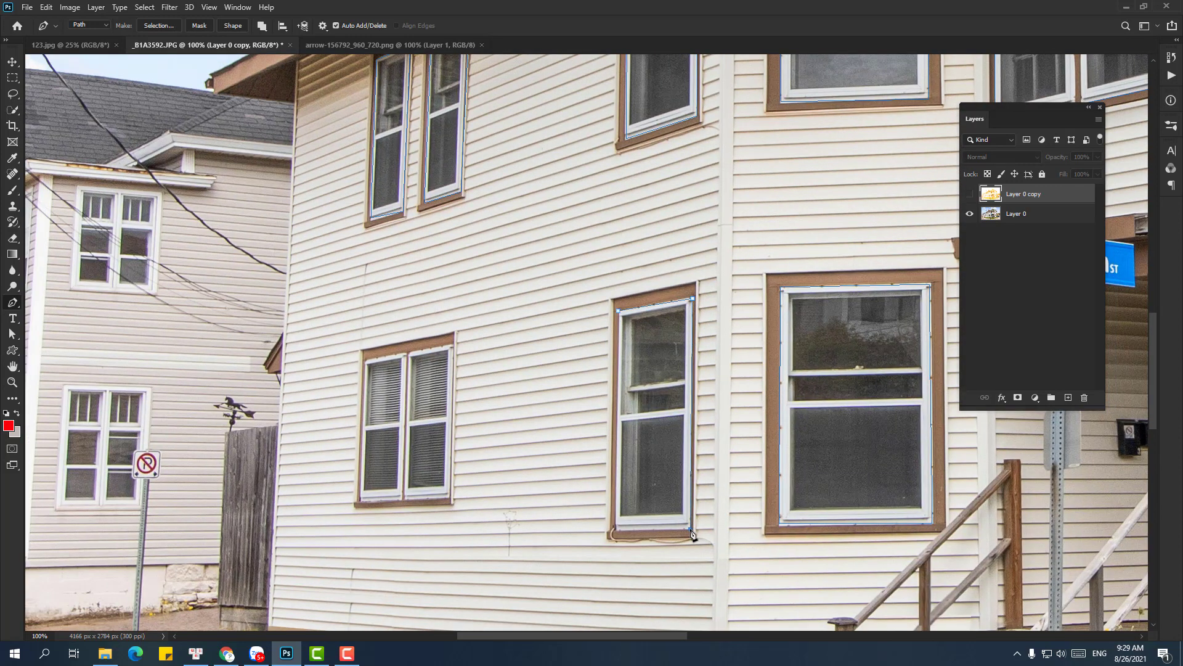
{"action": "left_click", "coordinate": [616, 529]}
{"action": "left_click", "coordinate": [618, 312]}
Trace a closed path around the shuttered window
{"action": "scroll", "coordinate": [665, 358], "scroll_direction": "left", "scroll_amount": 5}
{"action": "scroll", "coordinate": [693, 389], "scroll_direction": "up", "scroll_amount": 3}
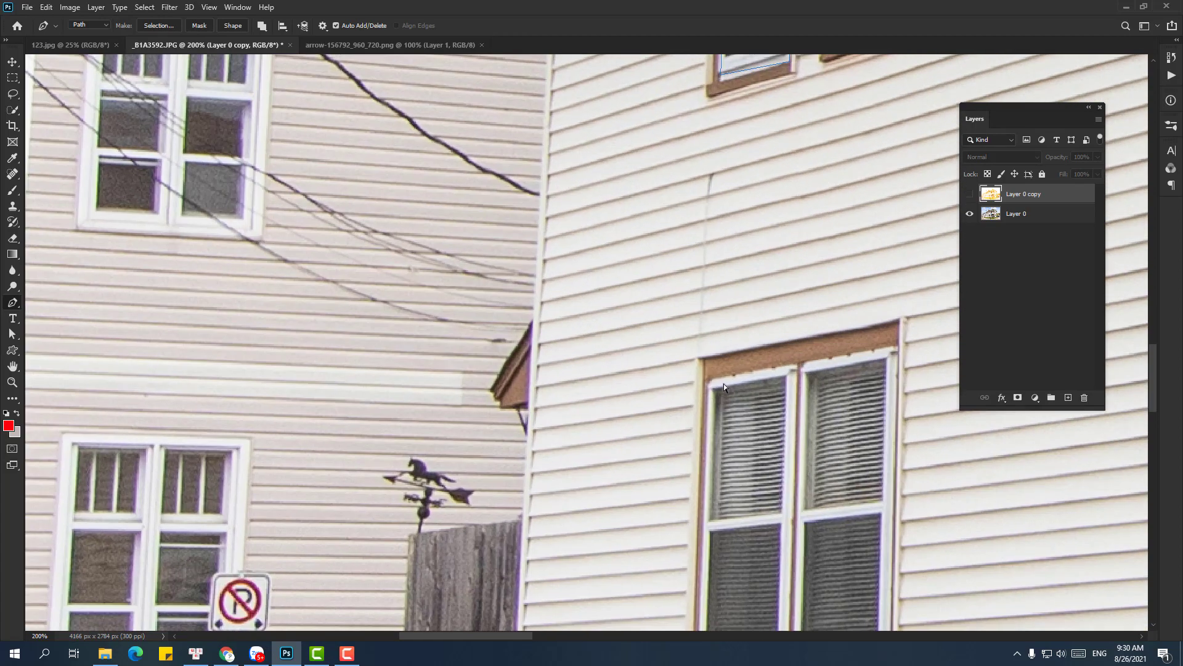
{"action": "scroll", "coordinate": [526, 359], "scroll_direction": "right", "scroll_amount": 4}
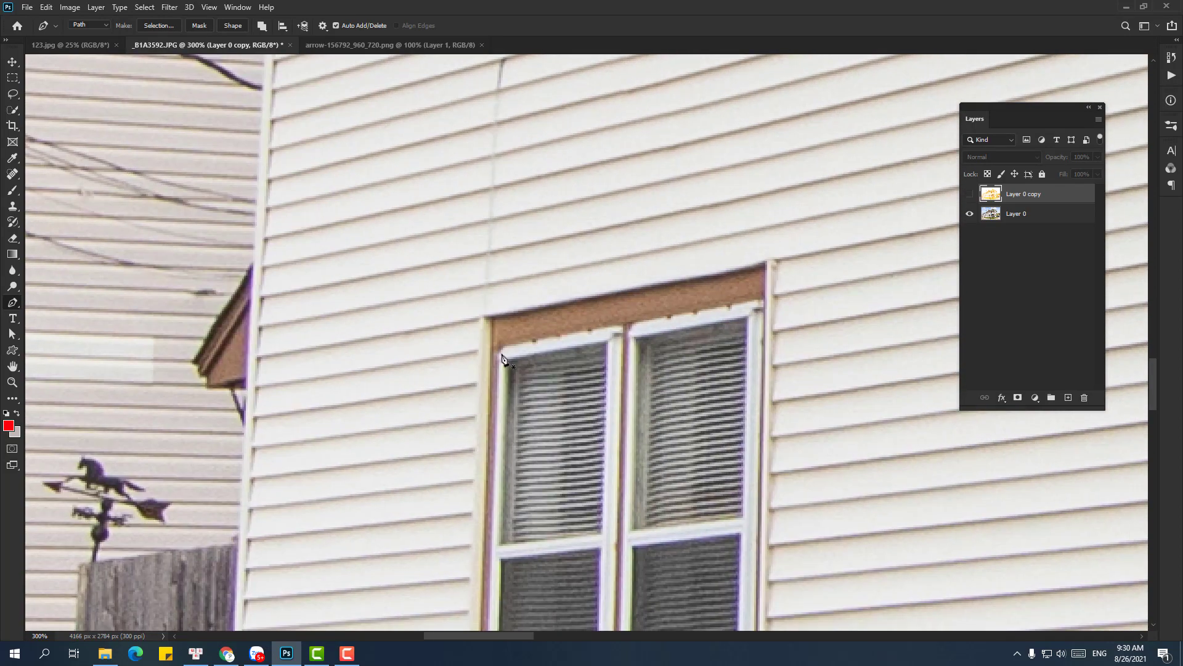
{"action": "left_click", "coordinate": [767, 304]}
{"action": "scroll", "coordinate": [747, 431], "scroll_direction": "down", "scroll_amount": 5}
{"action": "left_click", "coordinate": [695, 454]}
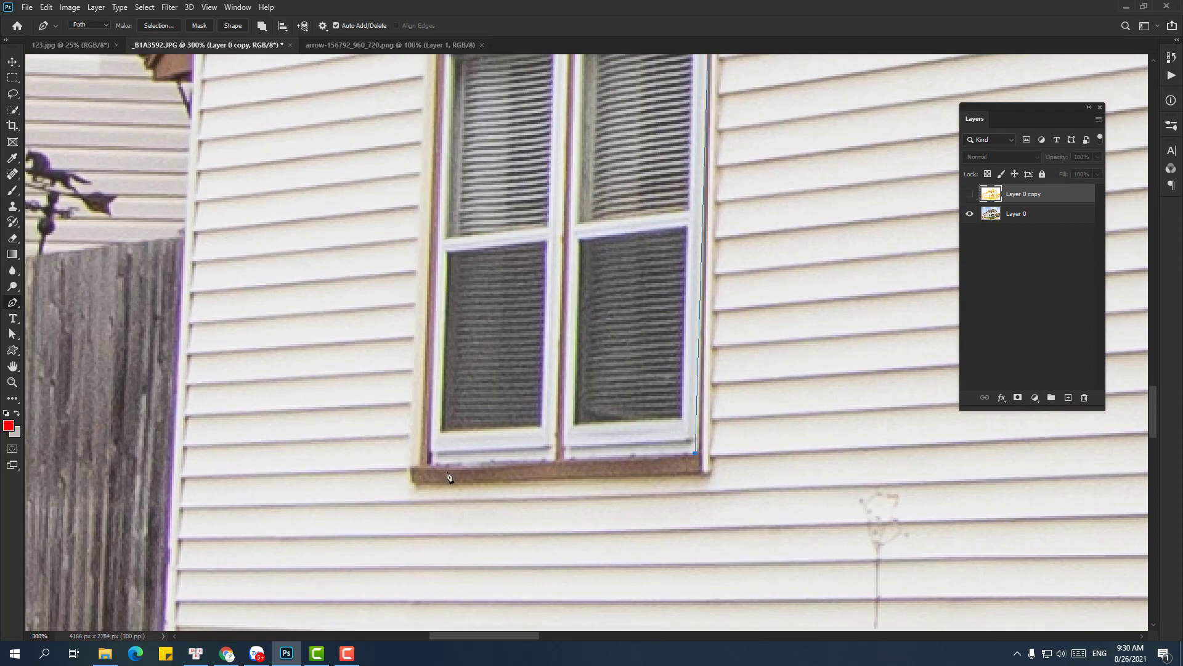
{"action": "left_click", "coordinate": [433, 467]}
{"action": "scroll", "coordinate": [450, 262], "scroll_direction": "up", "scroll_amount": 5}
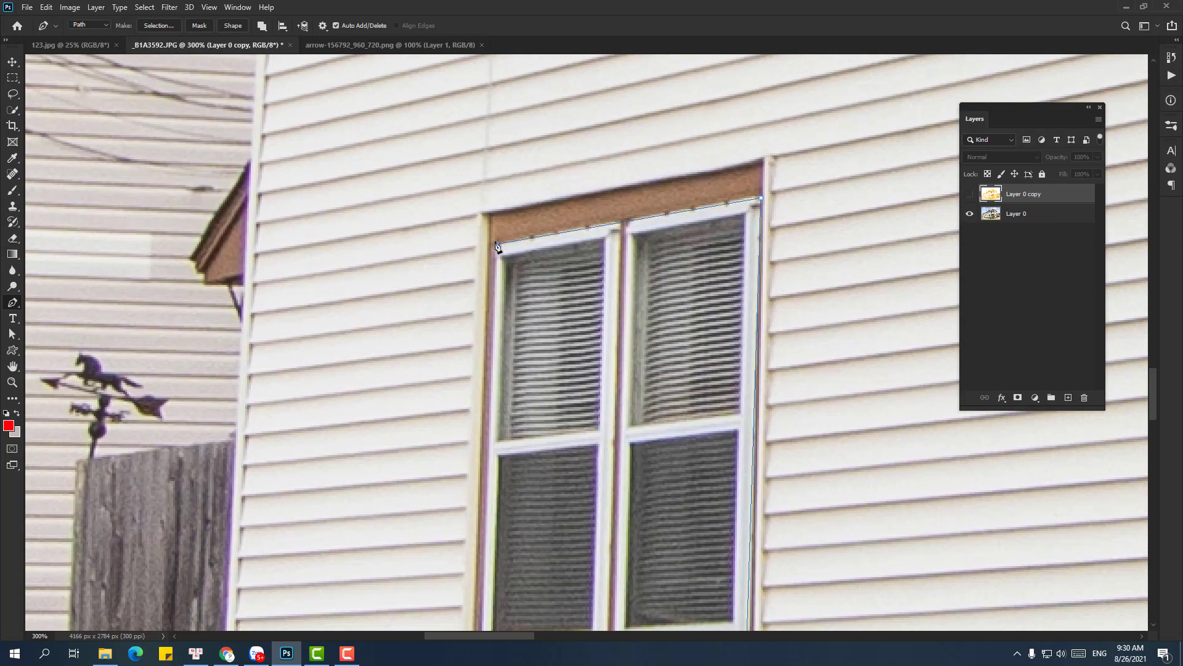
{"action": "left_click", "coordinate": [496, 243]}
Zoom in on the lower wall and outline the first basement window
{"action": "key", "text": "ctrl+minus"}
{"action": "key", "text": "ctrl+minus"}
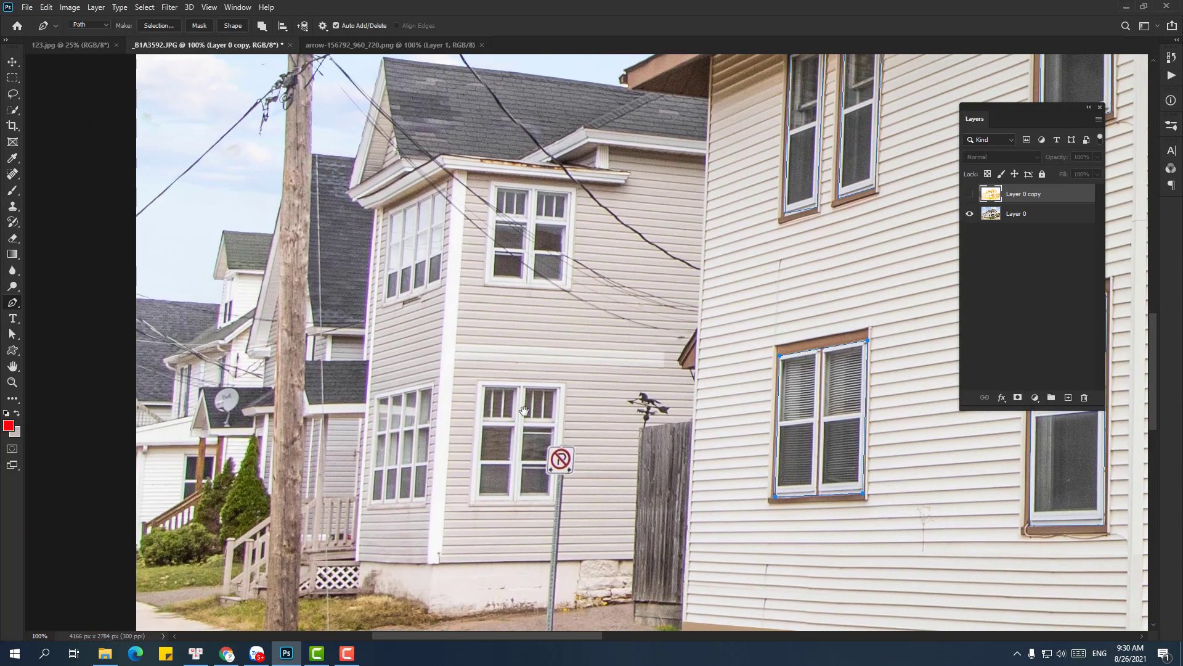
{"action": "key", "text": "z"}
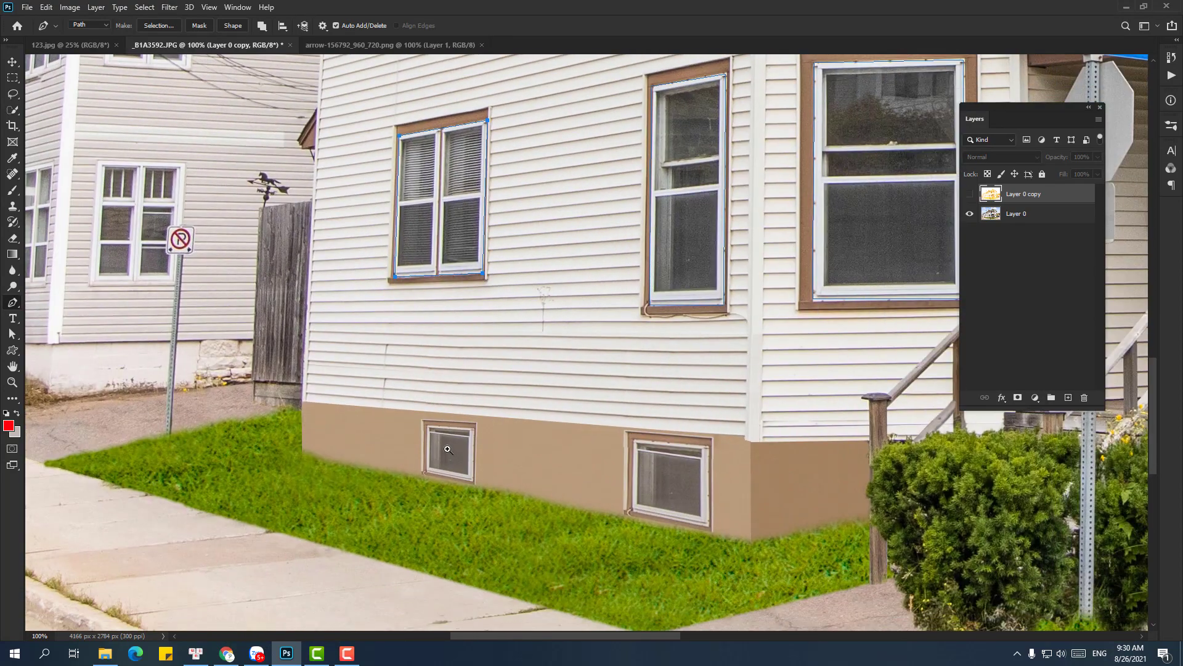
{"action": "left_click_drag", "start_coordinate": [452, 477], "coordinate": [493, 495]}
{"action": "key", "text": "p"}
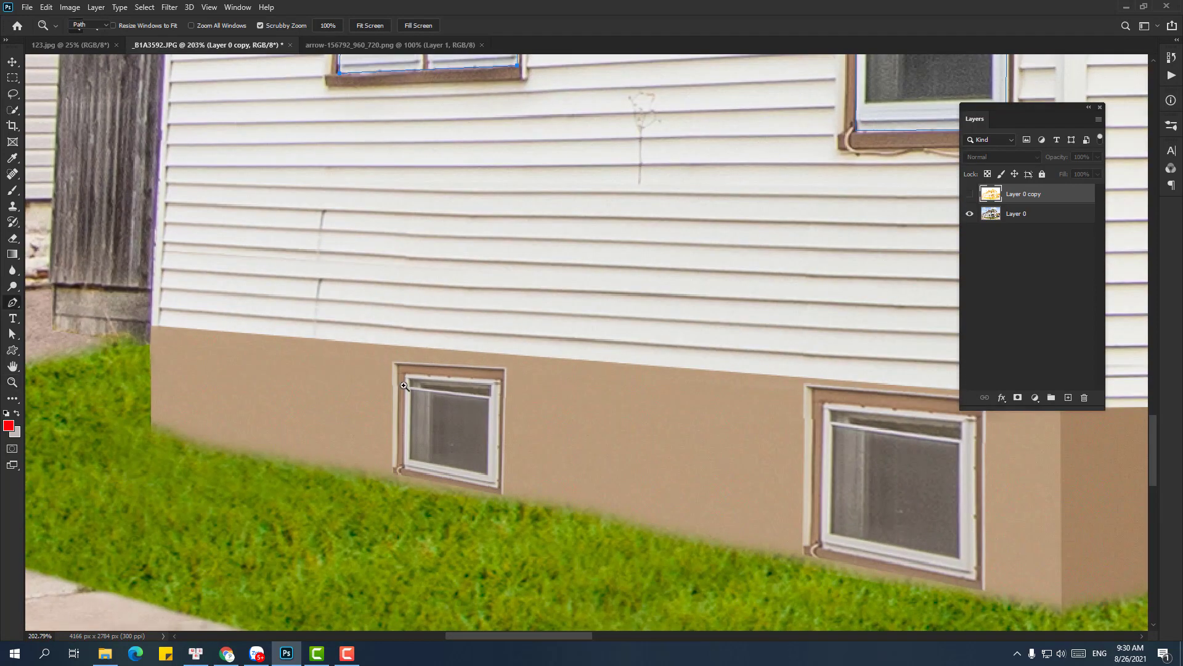
{"action": "left_click", "coordinate": [406, 375]}
{"action": "left_click", "coordinate": [501, 381]}
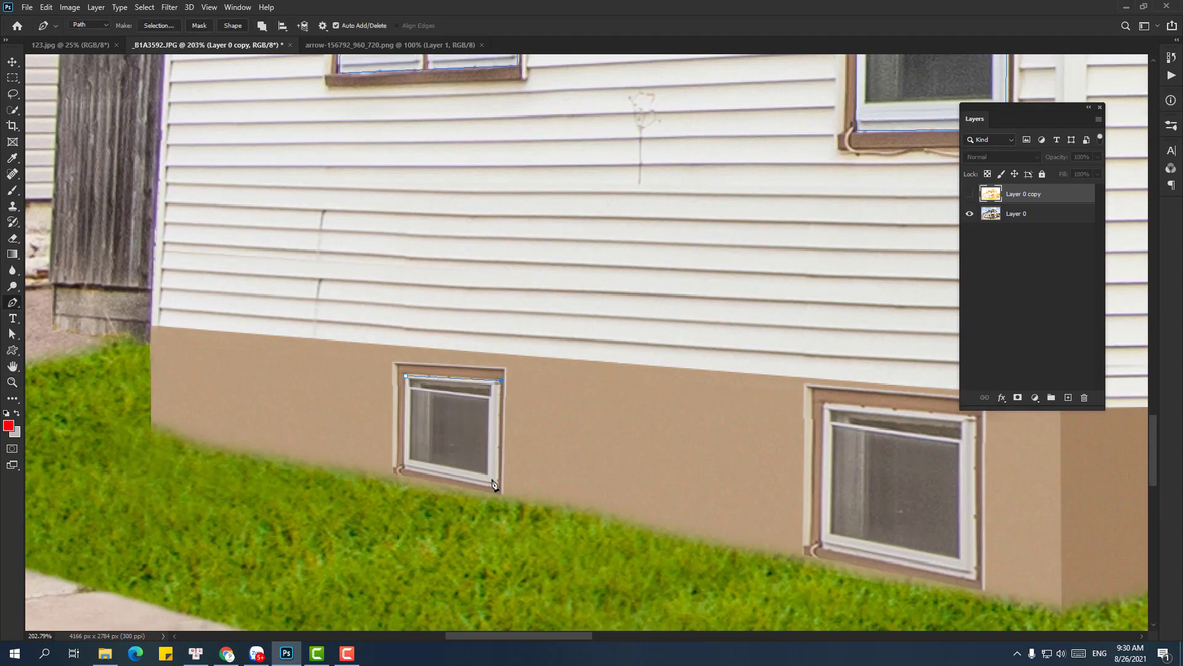
{"action": "left_click", "coordinate": [497, 487]}
{"action": "left_click", "coordinate": [405, 467]}
{"action": "left_click", "coordinate": [405, 374]}
Outline the second basement window with a closed path
{"action": "scroll", "coordinate": [436, 362], "scroll_direction": "right", "scroll_amount": 5}
{"action": "scroll", "coordinate": [436, 362], "scroll_direction": "down", "scroll_amount": 1}
{"action": "left_click", "coordinate": [509, 354]}
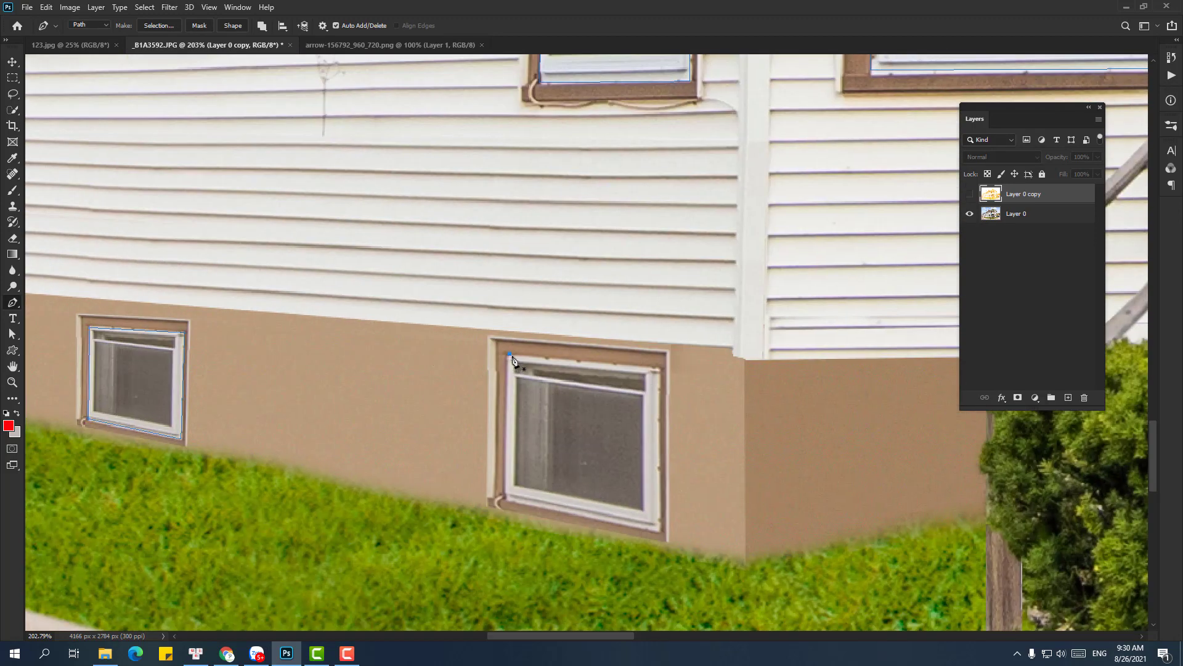
{"action": "left_click", "coordinate": [658, 371]}
{"action": "left_click", "coordinate": [659, 531]}
{"action": "left_click", "coordinate": [504, 498]}
{"action": "left_click", "coordinate": [510, 354]}
Outline the basement window below the meters with a closed path
{"action": "scroll", "coordinate": [510, 359], "scroll_direction": "right", "scroll_amount": 5}
{"action": "scroll", "coordinate": [486, 359], "scroll_direction": "right", "scroll_amount": 5}
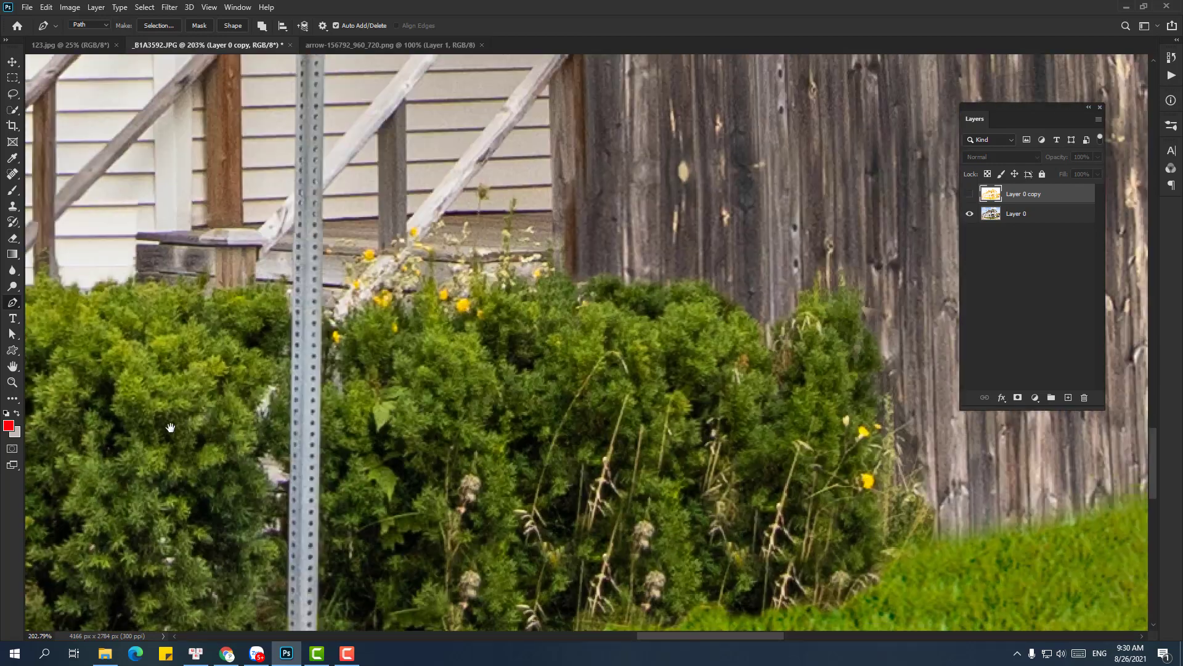
{"action": "scroll", "coordinate": [463, 359], "scroll_direction": "right", "scroll_amount": 5}
{"action": "scroll", "coordinate": [432, 359], "scroll_direction": "right", "scroll_amount": 5}
{"action": "left_click", "coordinate": [392, 342]}
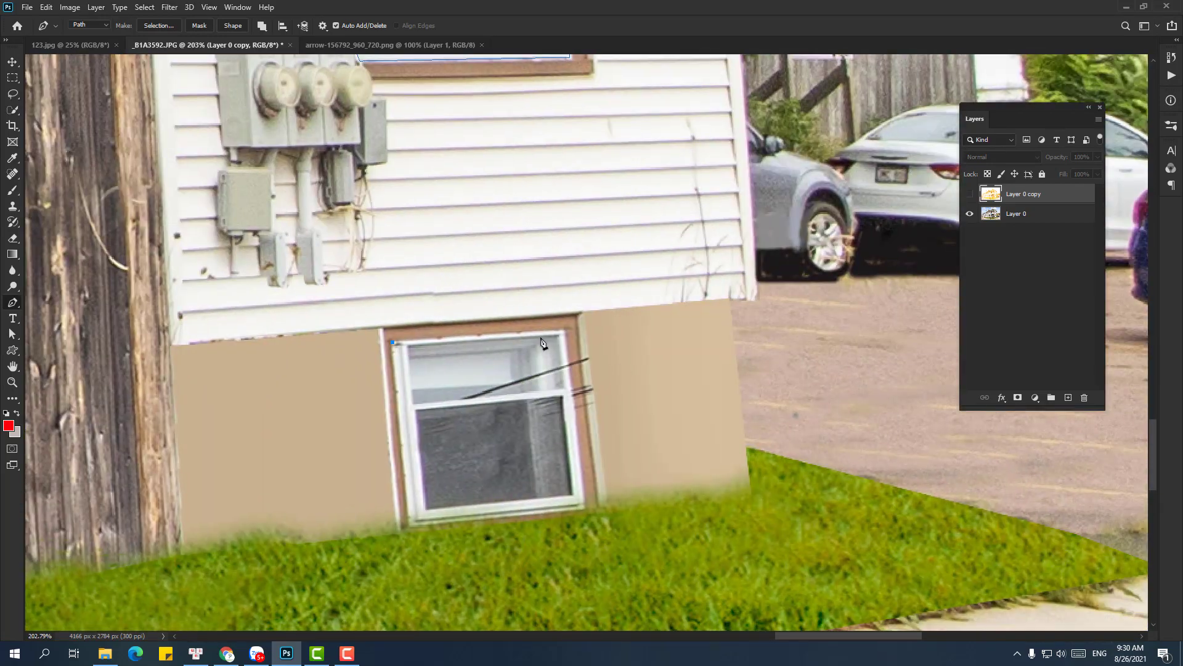
{"action": "left_click", "coordinate": [562, 328]}
{"action": "left_click", "coordinate": [581, 505]}
{"action": "left_click", "coordinate": [409, 525]}
{"action": "left_click", "coordinate": [392, 341]}
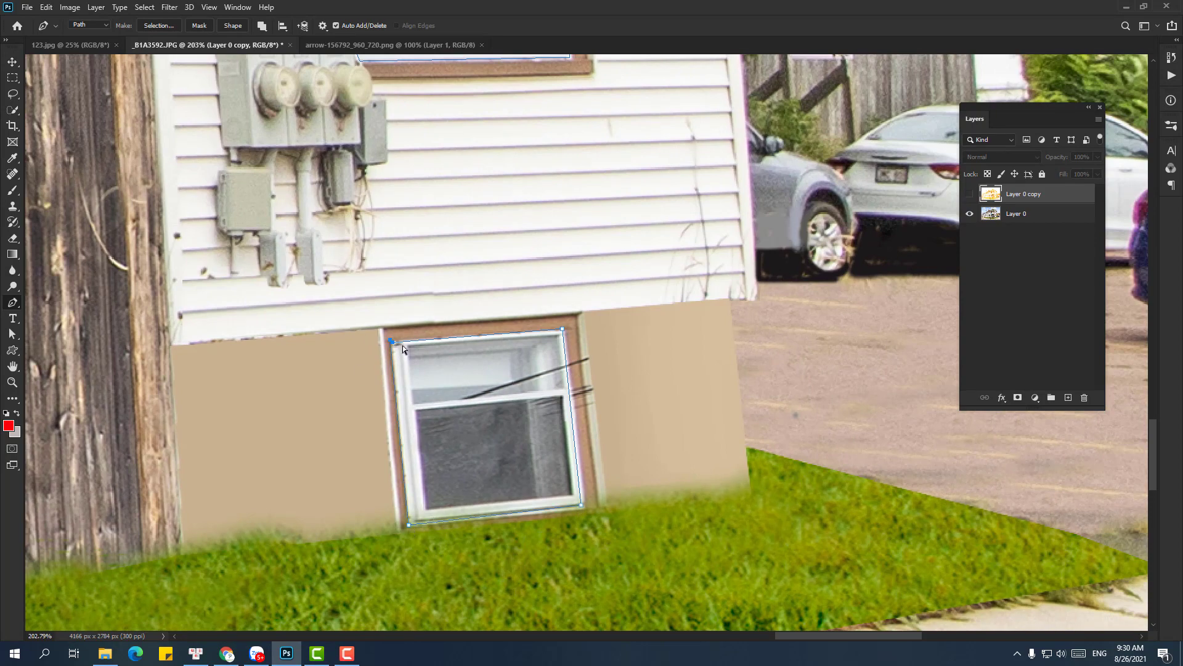
Zoom in on the porch and trace a closed path around the doorway
{"action": "key", "text": "ctrl+minus"}
{"action": "key", "text": "ctrl+minus"}
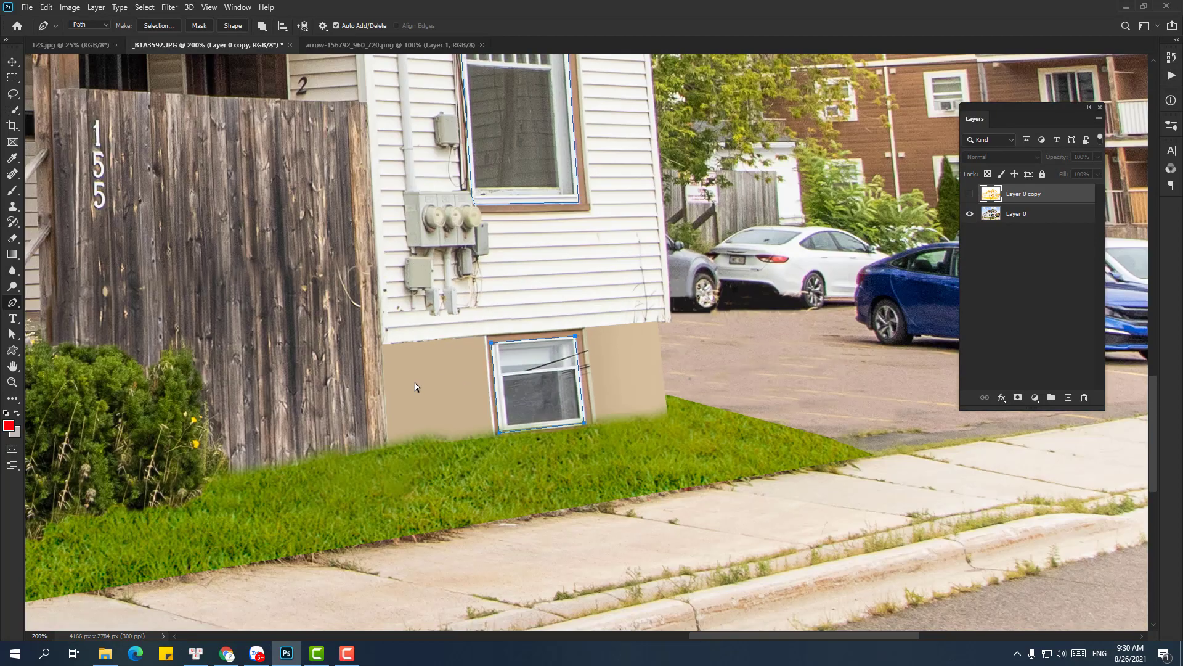
{"action": "key", "text": "ctrl+minus"}
{"action": "key", "text": "z"}
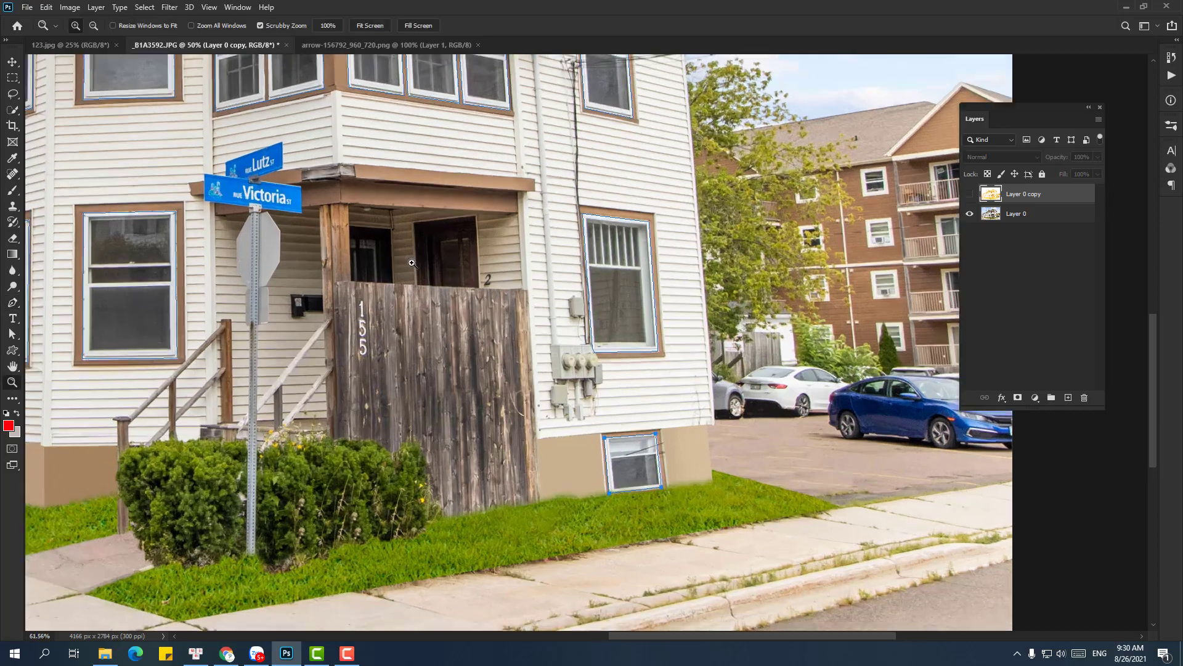
{"action": "left_click_drag", "start_coordinate": [394, 316], "coordinate": [493, 316]}
{"action": "key", "text": "p"}
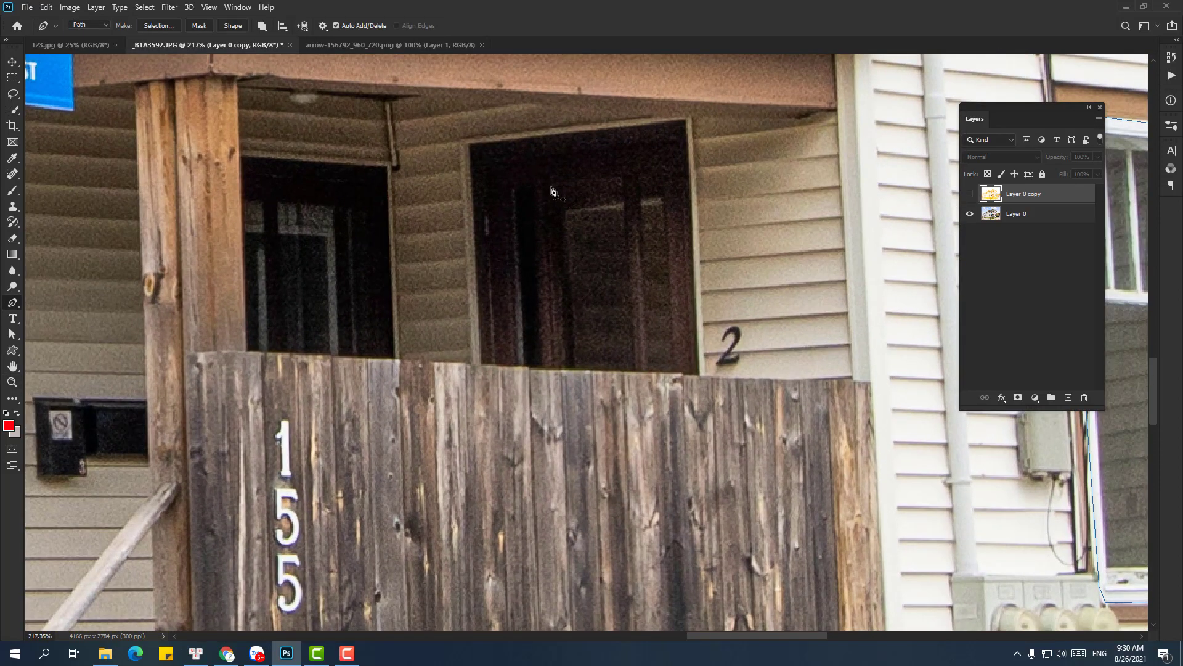
{"action": "left_click", "coordinate": [549, 186]}
{"action": "left_click", "coordinate": [486, 169]}
{"action": "left_click", "coordinate": [685, 144]}
{"action": "left_click", "coordinate": [700, 376]}
{"action": "left_click", "coordinate": [494, 367]}
{"action": "left_click", "coordinate": [486, 168]}
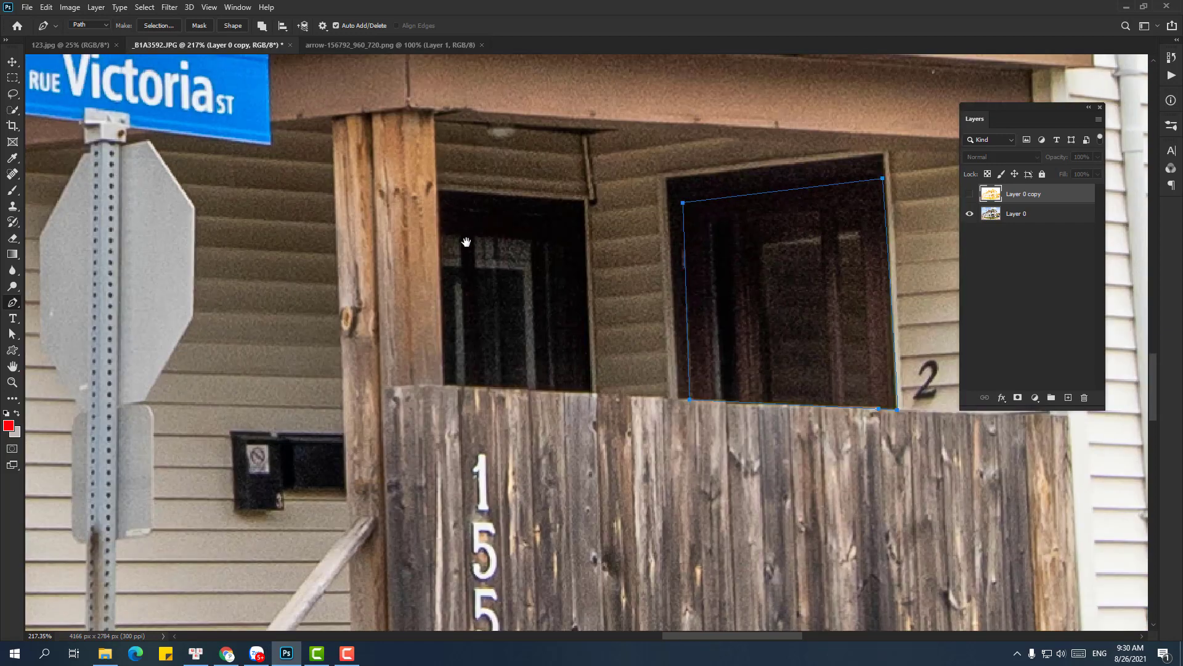
Outline the porch window, correcting its top-right corner point
{"action": "left_click", "coordinate": [438, 217]}
{"action": "left_click", "coordinate": [549, 231]}
{"action": "key", "text": "ctrl+z"}
{"action": "left_click", "coordinate": [549, 228]}
{"action": "left_click", "coordinate": [551, 391]}
{"action": "left_click", "coordinate": [443, 386]}
{"action": "left_click", "coordinate": [442, 220]}
{"action": "scroll", "coordinate": [146, 269], "scroll_direction": "down", "scroll_amount": 3}
{"action": "key", "text": "z"}
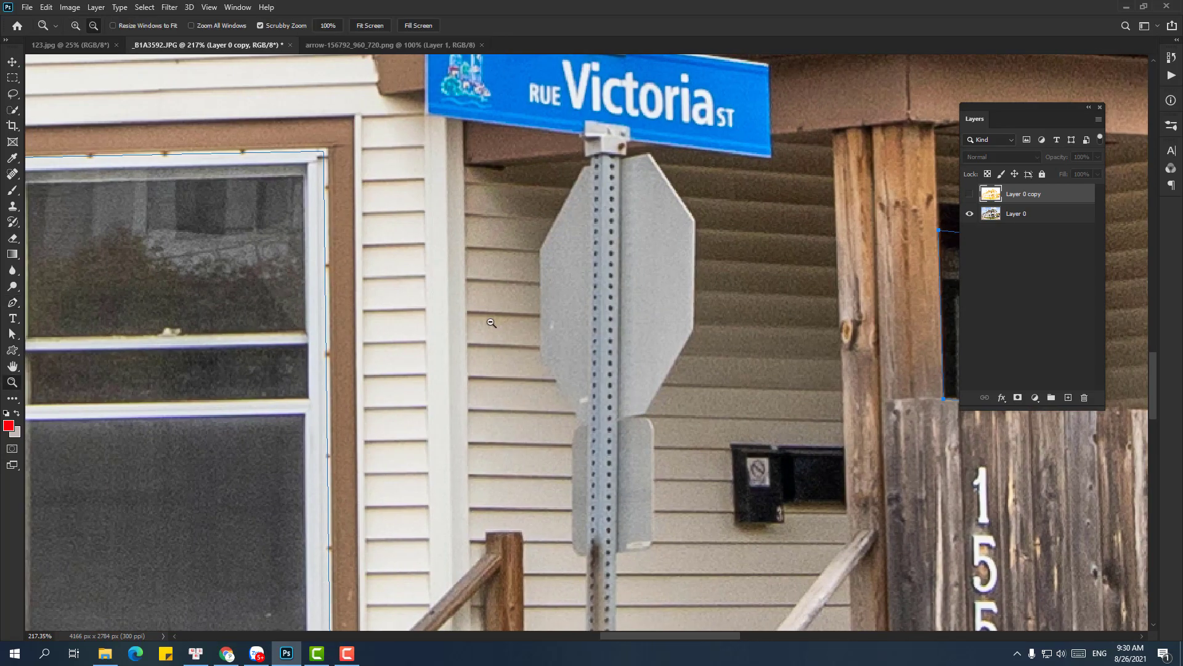
{"action": "left_click", "coordinate": [491, 323], "text": "alt"}
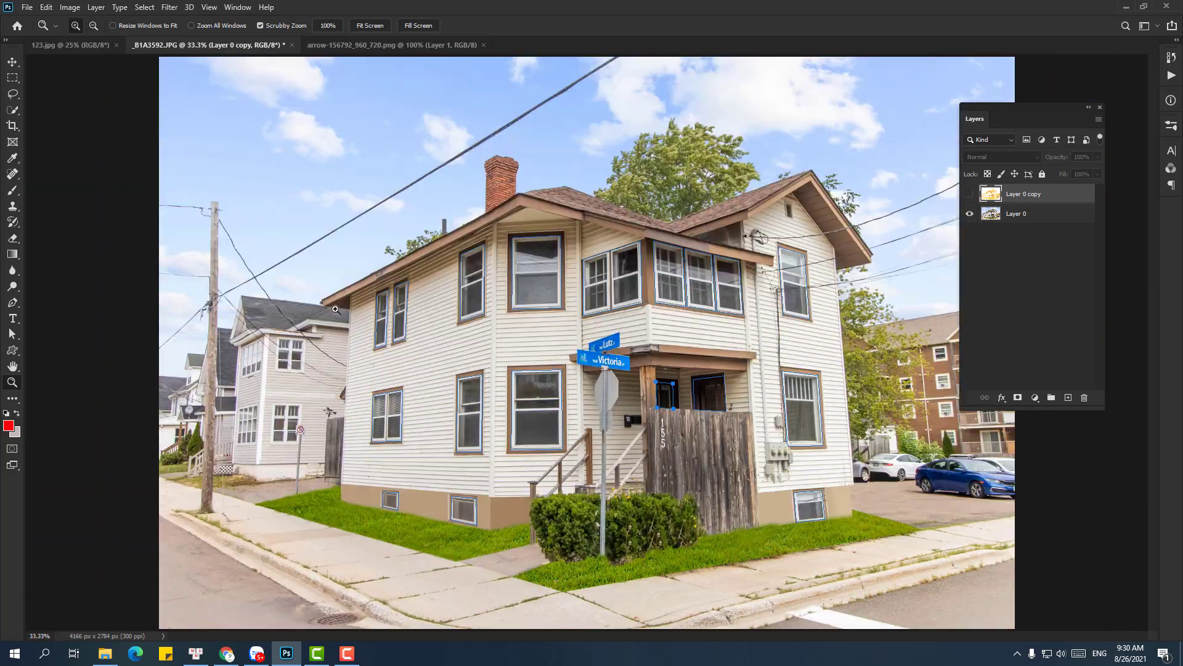
Close a path around the window on the house's left side, then nudge its top-left anchor onto the frame
{"action": "left_click", "coordinate": [307, 382]}
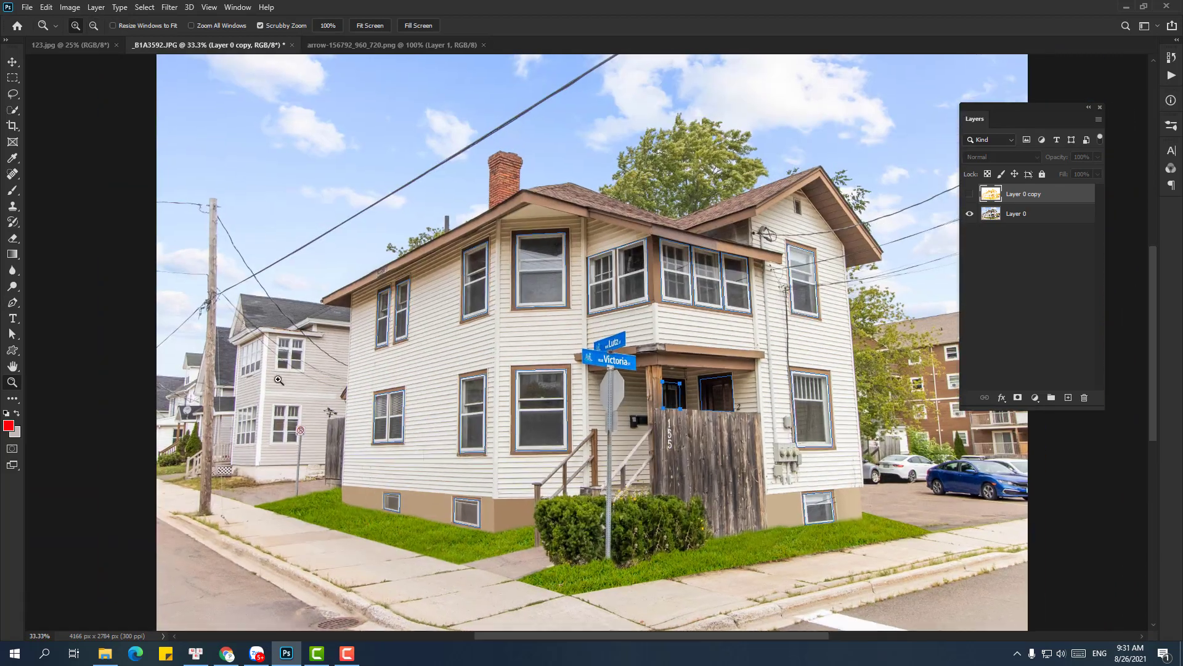
{"action": "left_click", "coordinate": [270, 376]}
{"action": "key", "text": "p"}
{"action": "scroll", "coordinate": [256, 262], "scroll_direction": "up", "scroll_amount": 3}
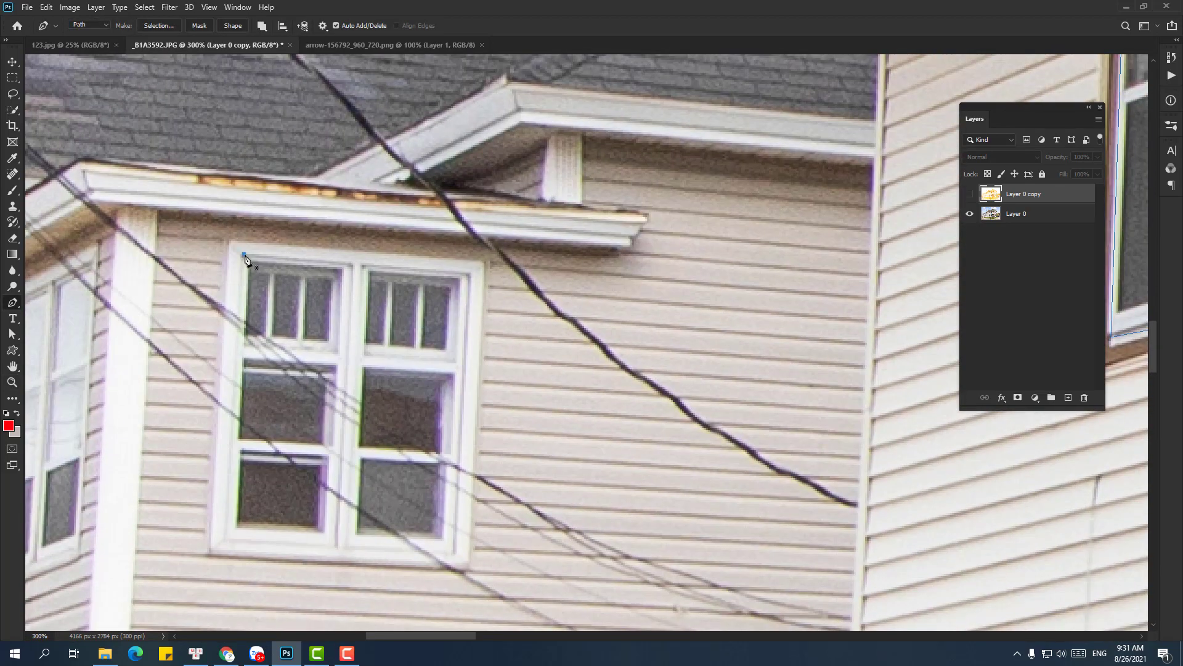
{"action": "left_click", "coordinate": [470, 274]}
{"action": "left_click", "coordinate": [453, 553]}
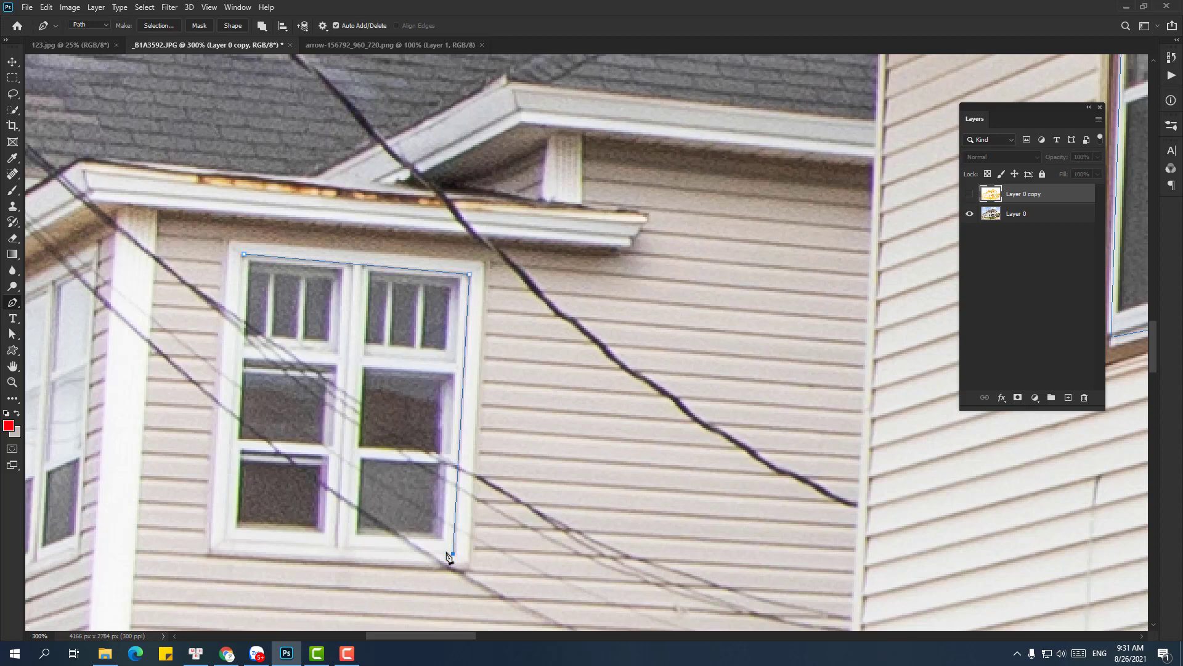
{"action": "left_click", "coordinate": [226, 540]}
{"action": "left_click", "coordinate": [245, 254]}
{"action": "left_click_drag", "start_coordinate": [239, 497], "coordinate": [278, 395]}
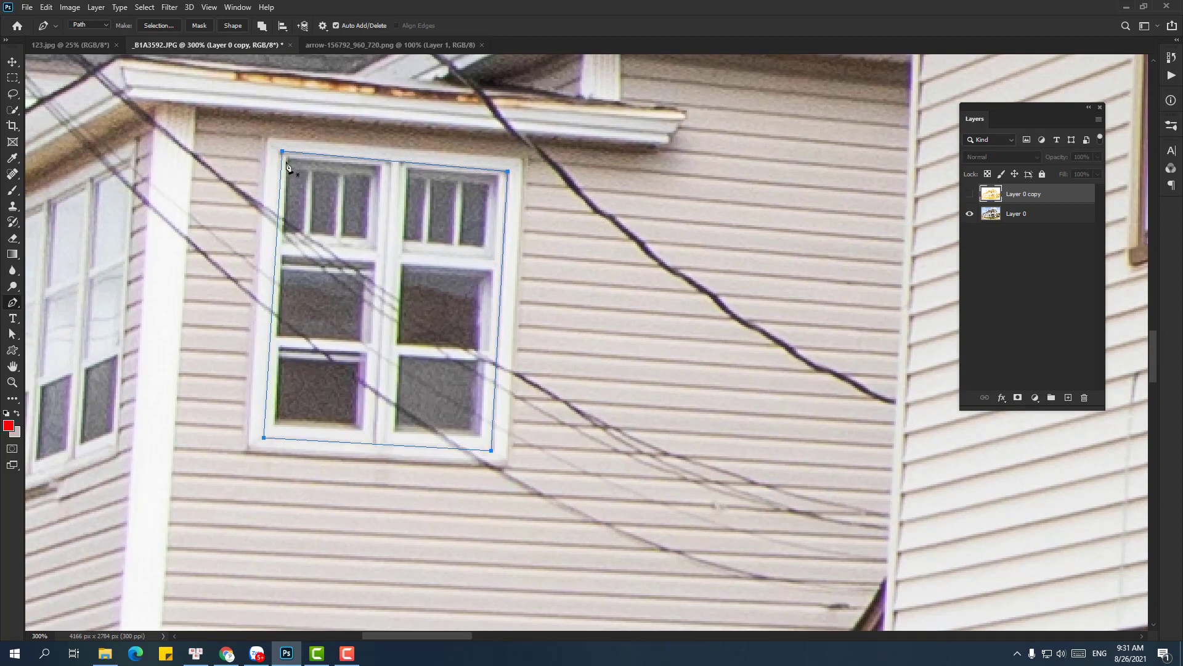
{"action": "key", "text": "a"}
{"action": "left_click_drag", "start_coordinate": [282, 152], "coordinate": [279, 150]}
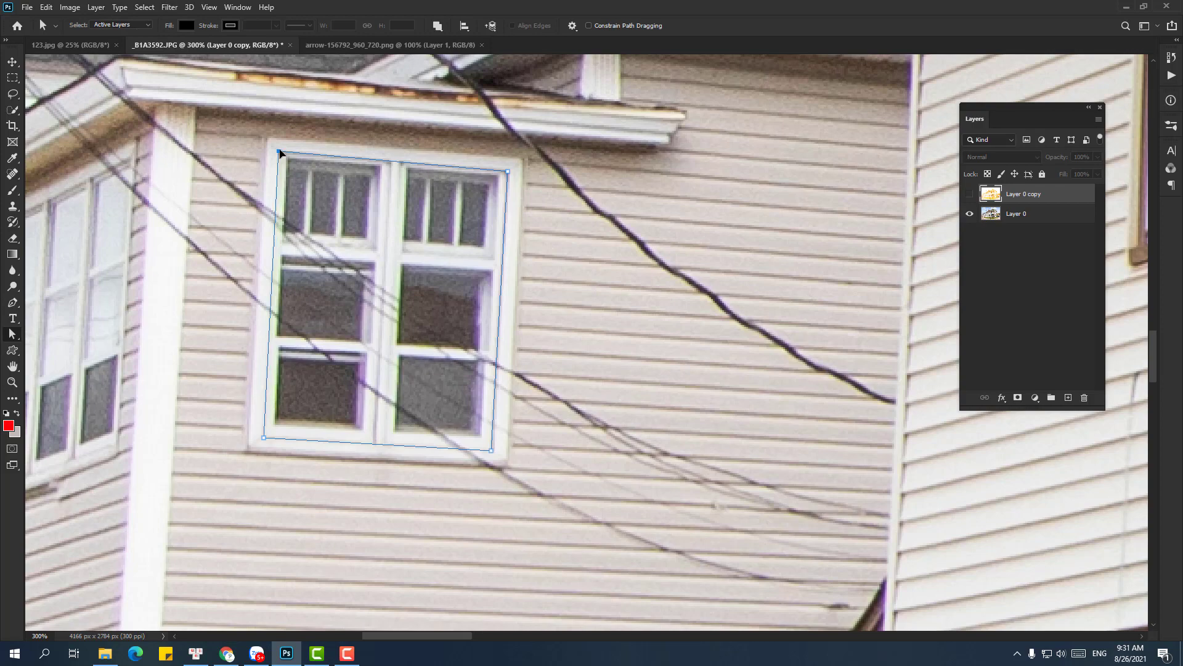
{"action": "key", "text": "p"}
Begin an outline on the left bay window's top and right corners
{"action": "left_click_drag", "start_coordinate": [373, 411], "coordinate": [563, 289]}
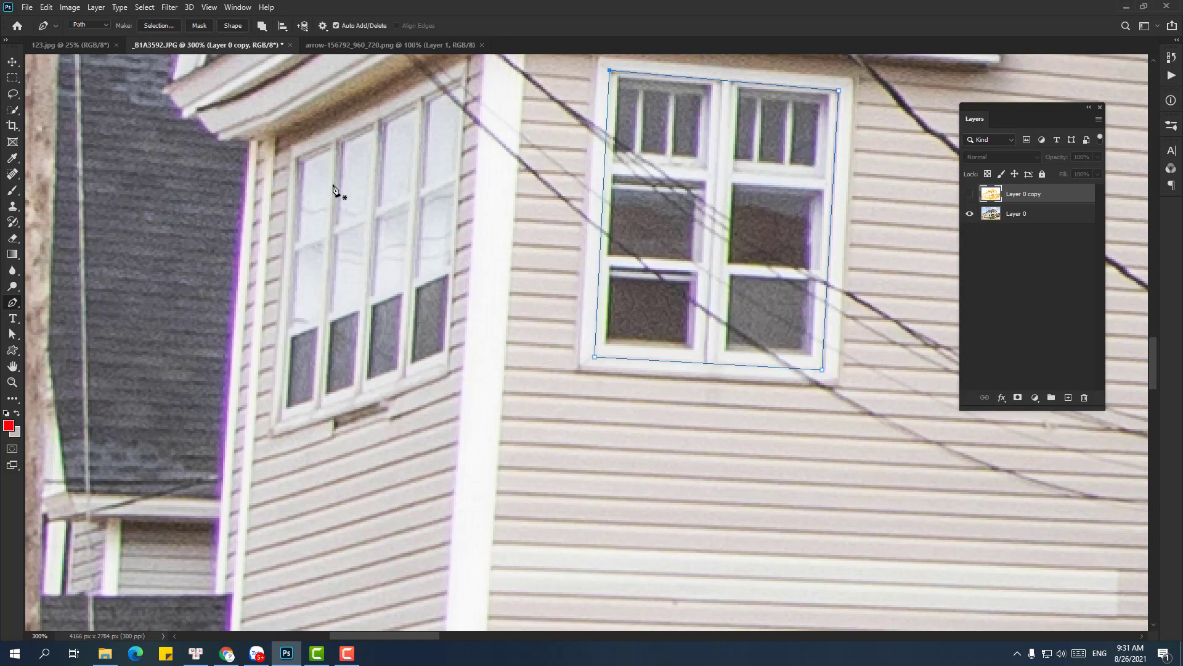
{"action": "left_click", "coordinate": [299, 158]}
{"action": "left_click", "coordinate": [463, 79]}
{"action": "left_click", "coordinate": [444, 362]}
Outline the window beside the no-parking sign, tracing around the sign
{"action": "left_click_drag", "start_coordinate": [280, 417], "coordinate": [321, 215]}
{"action": "left_click_drag", "start_coordinate": [456, 525], "coordinate": [307, 423]}
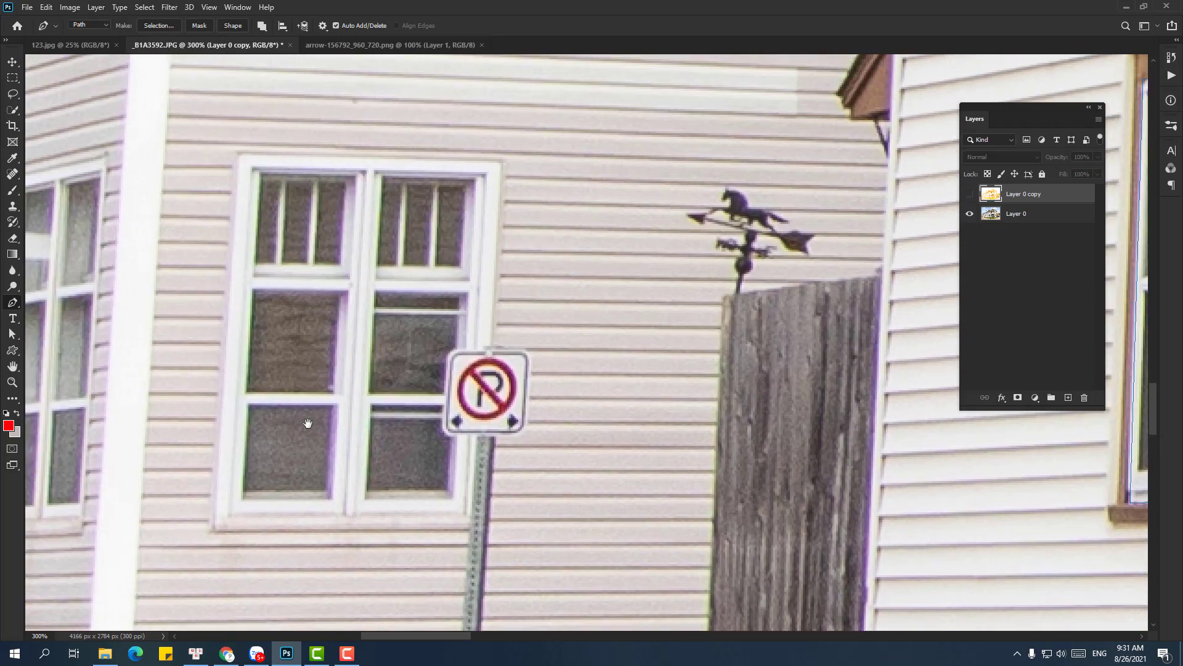
{"action": "left_click", "coordinate": [250, 166]}
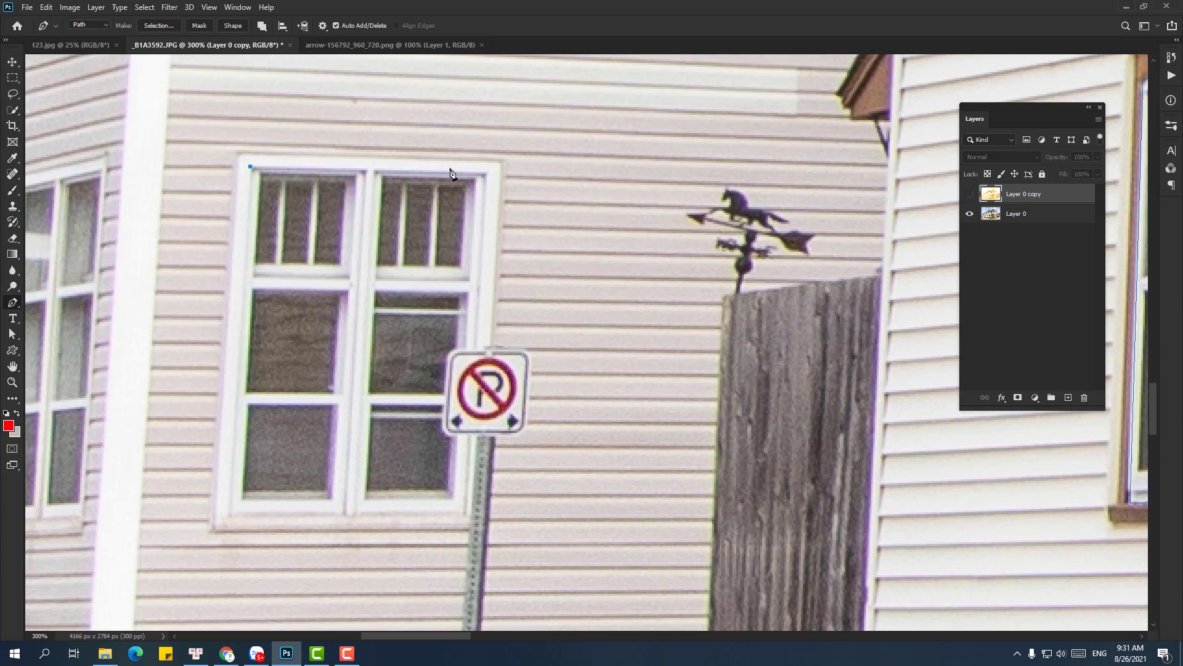
{"action": "left_click", "coordinate": [487, 174]}
{"action": "left_click", "coordinate": [476, 349]}
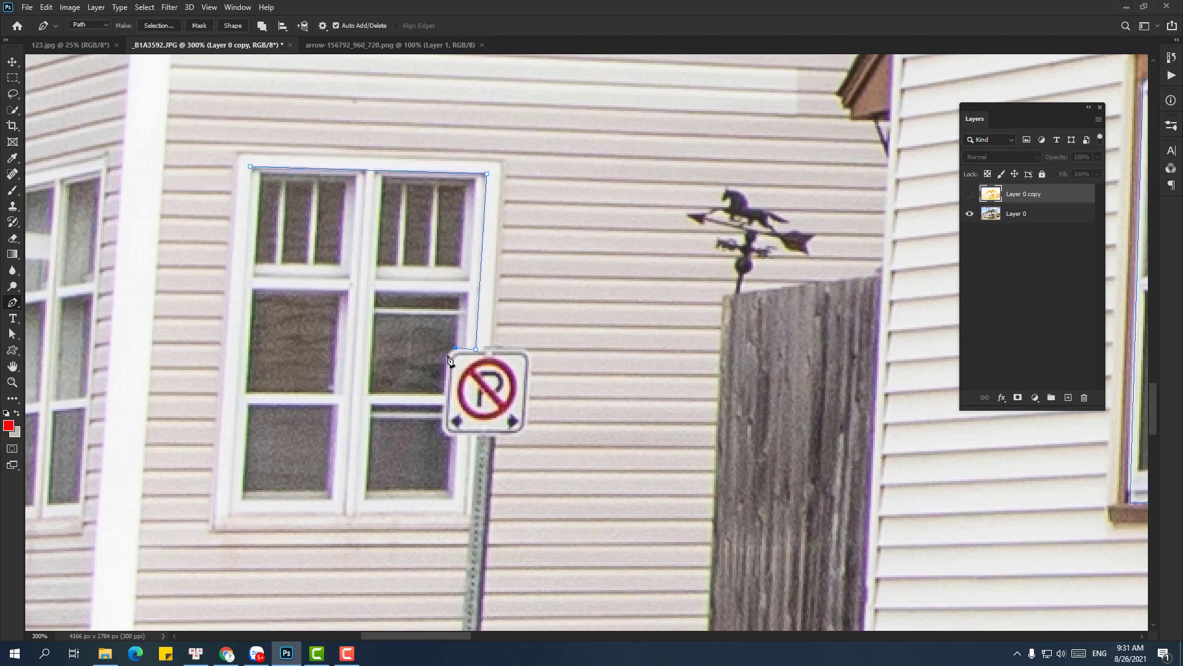
{"action": "left_click", "coordinate": [447, 356]}
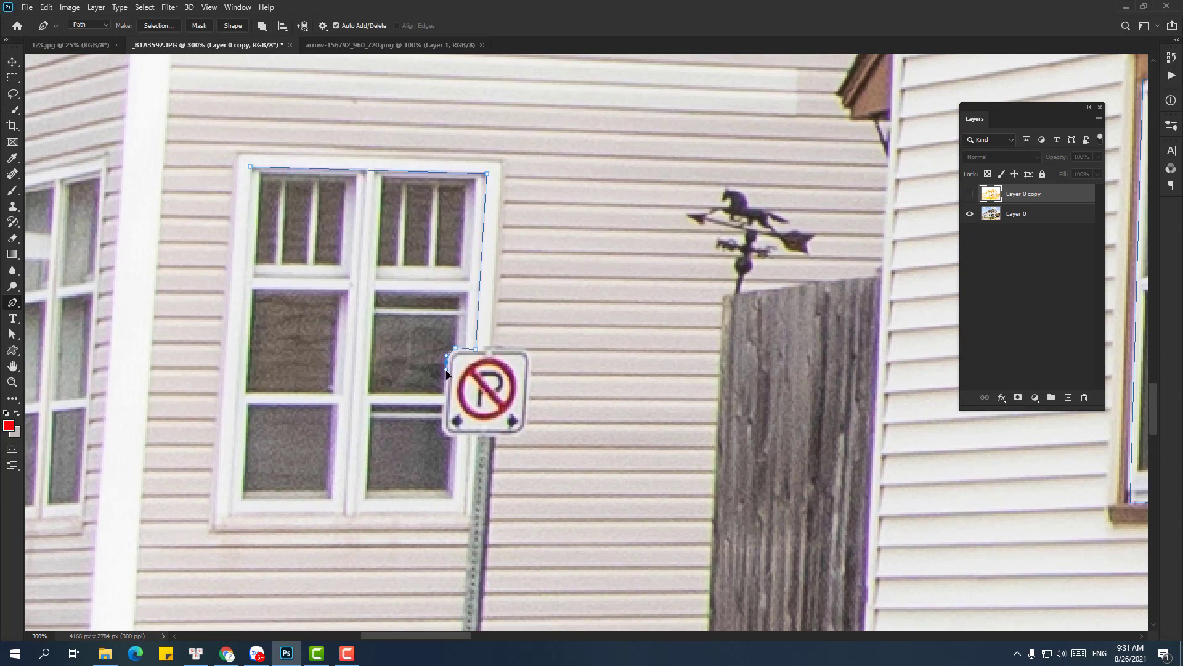
{"action": "left_click", "coordinate": [457, 434]}
{"action": "left_click", "coordinate": [471, 434]}
{"action": "left_click", "coordinate": [465, 514]}
{"action": "left_click", "coordinate": [230, 513]}
{"action": "left_click", "coordinate": [249, 166]}
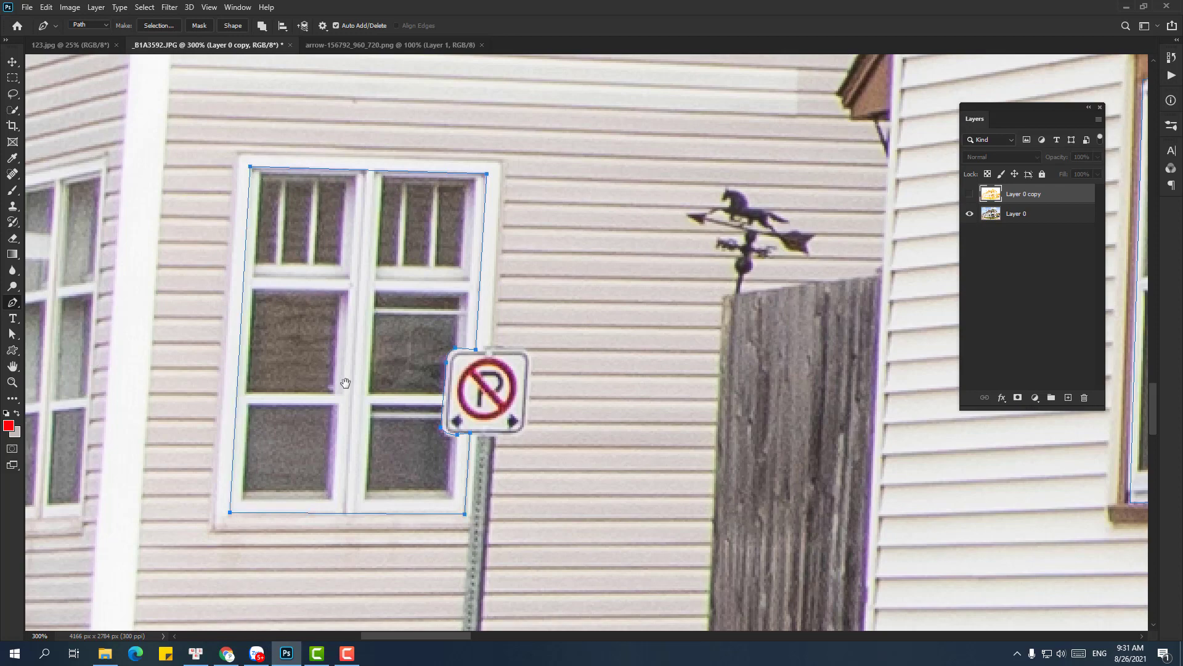
Close a four-corner path around the side window
{"action": "scroll", "coordinate": [342, 383], "scroll_direction": "left", "scroll_amount": 5}
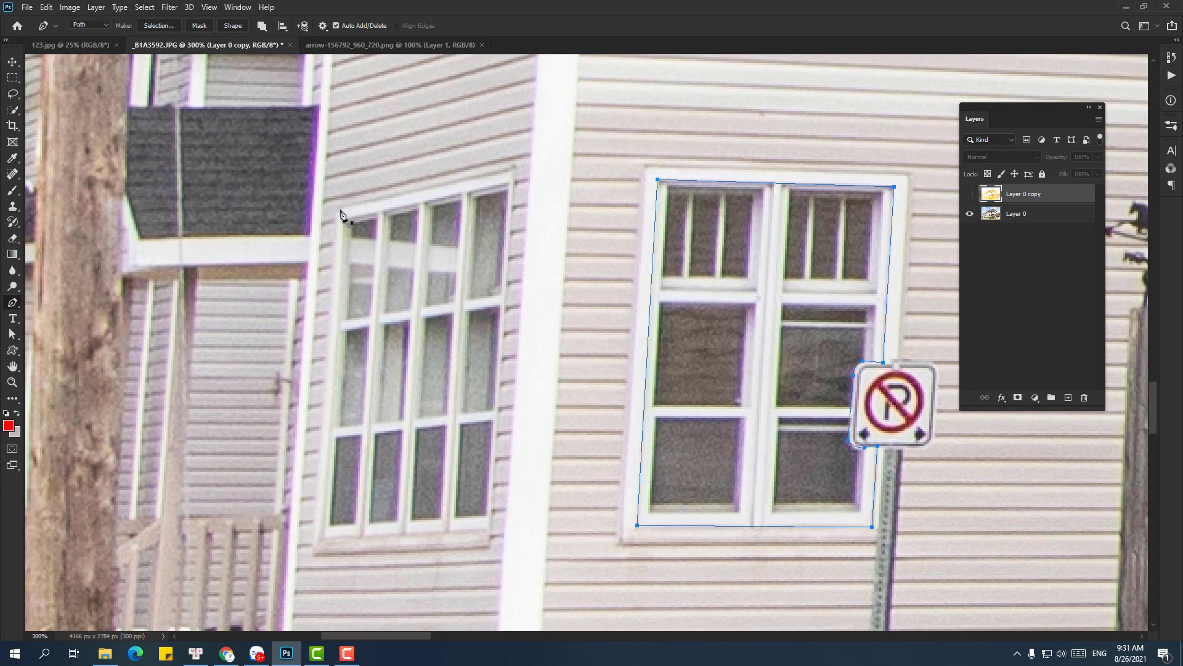
{"action": "left_click", "coordinate": [508, 184]}
{"action": "left_click", "coordinate": [487, 528]}
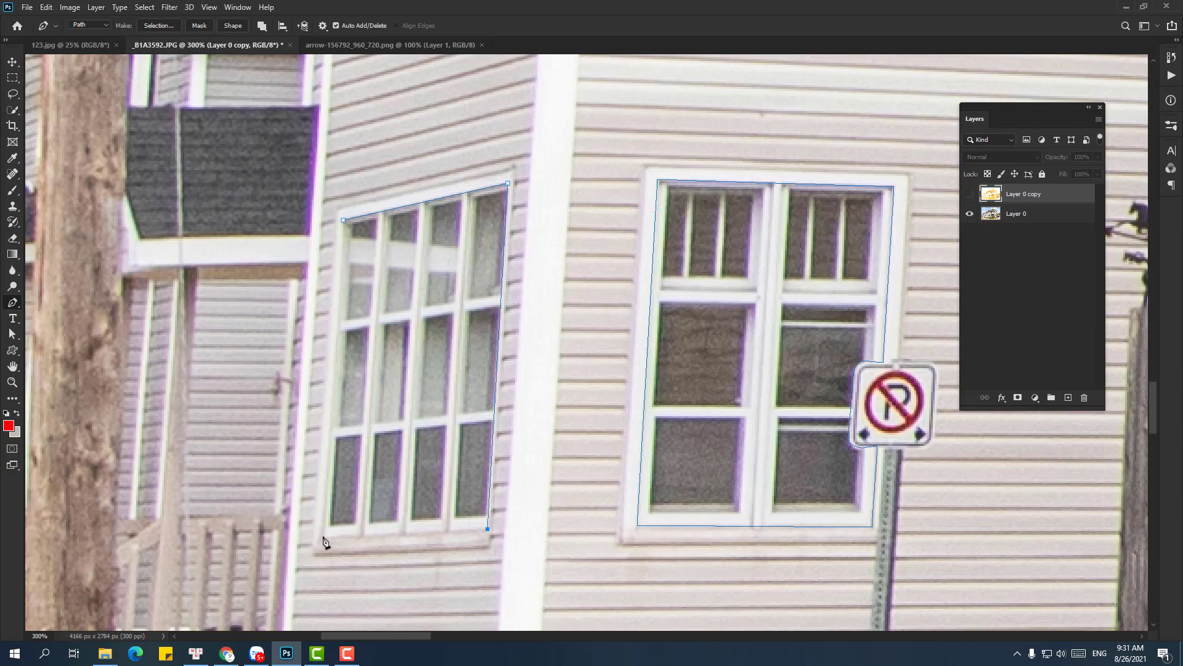
{"action": "left_click", "coordinate": [323, 537]}
{"action": "left_click", "coordinate": [344, 220]}
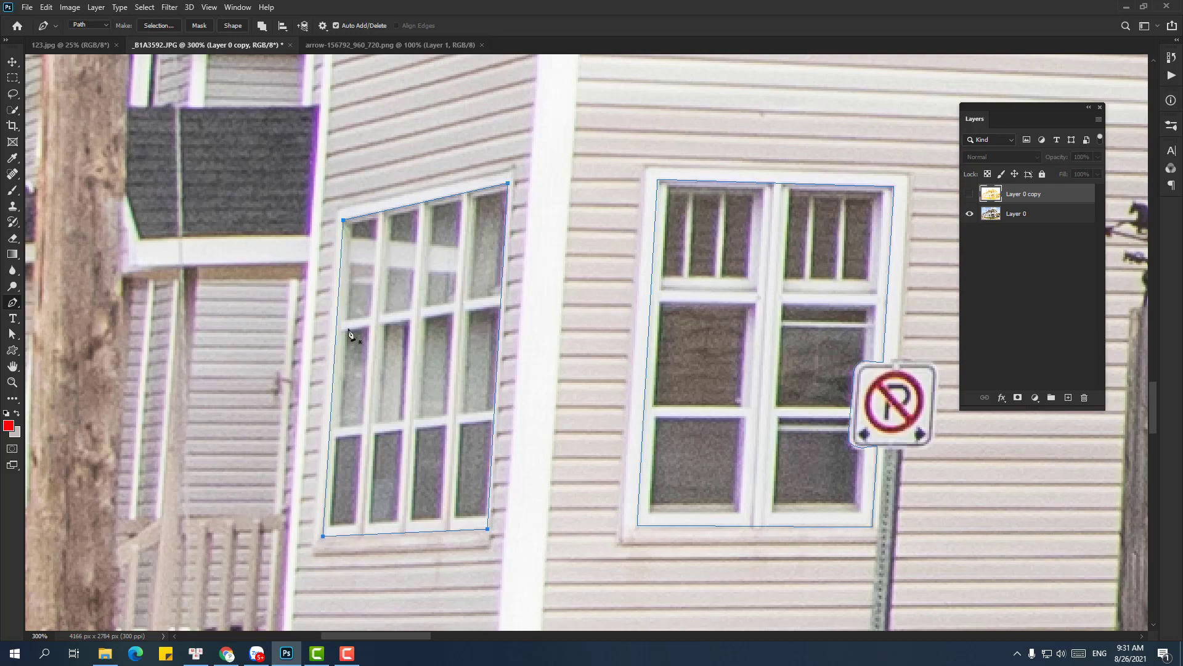
Pan to the porch door and zoom in on its panes
{"action": "left_click_drag", "start_coordinate": [349, 334], "coordinate": [627, 314]}
{"action": "left_click_drag", "start_coordinate": [418, 288], "coordinate": [456, 80]}
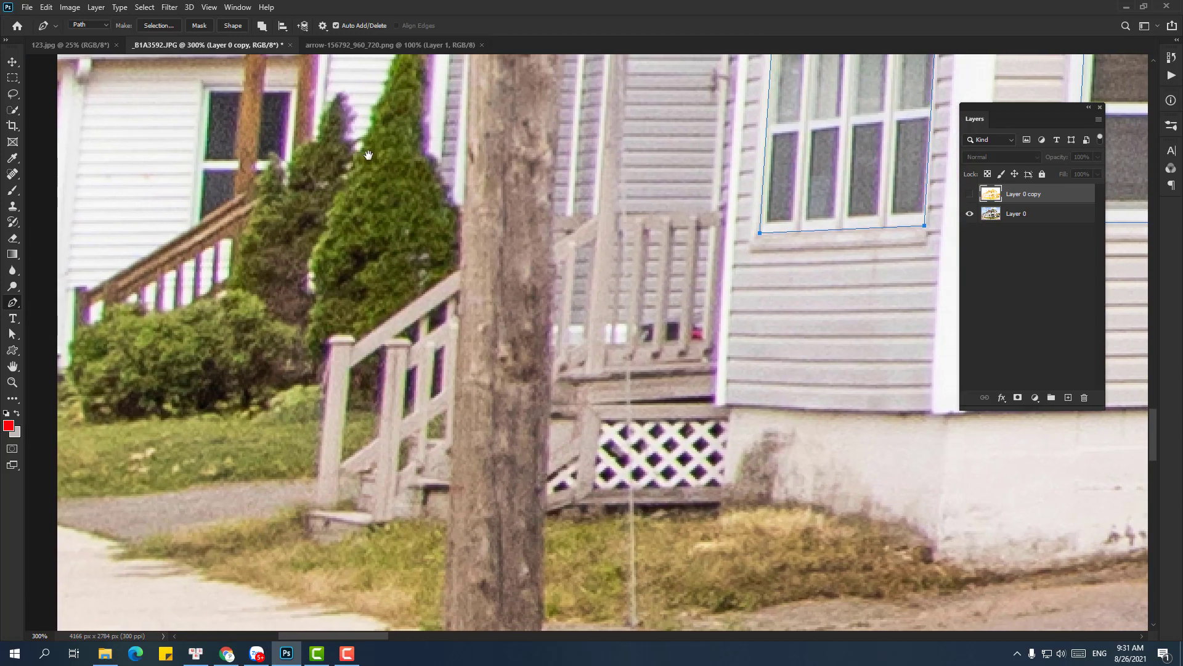
{"action": "key", "text": "z"}
{"action": "left_click_drag", "start_coordinate": [382, 366], "coordinate": [430, 367]}
Trace outlines around the upper and lower porch door panes
{"action": "key", "text": "p"}
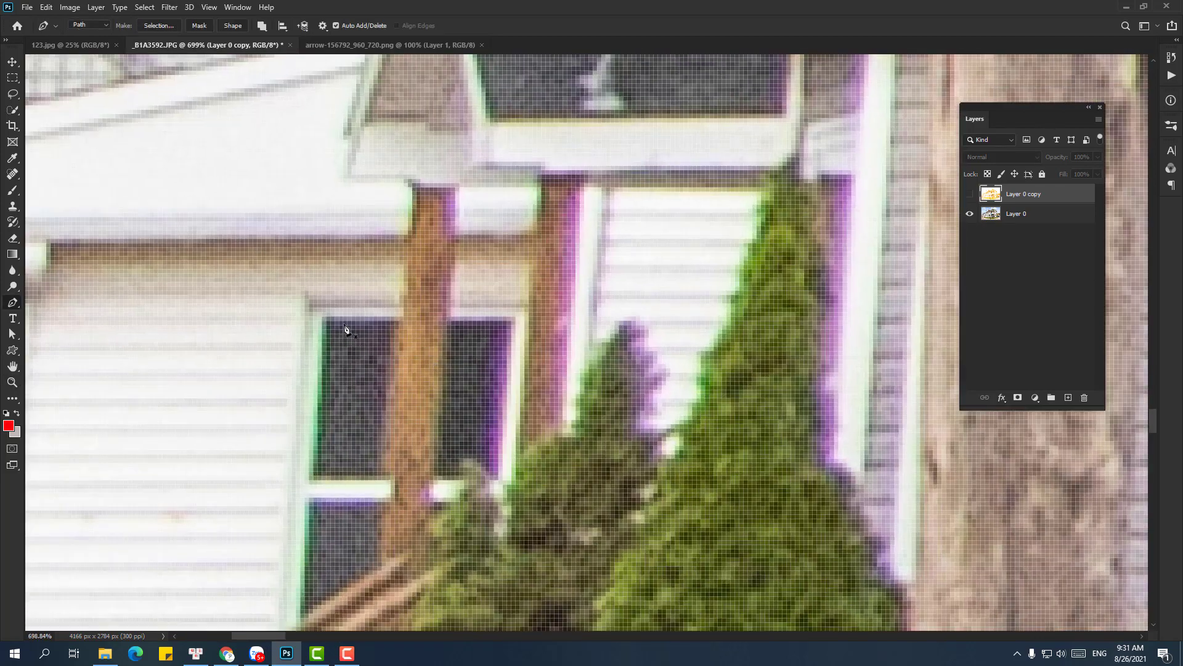
{"action": "left_click", "coordinate": [386, 475]}
{"action": "left_click", "coordinate": [326, 321]}
{"action": "left_click", "coordinate": [464, 476]}
{"action": "left_click_drag", "start_coordinate": [392, 554], "coordinate": [431, 369]}
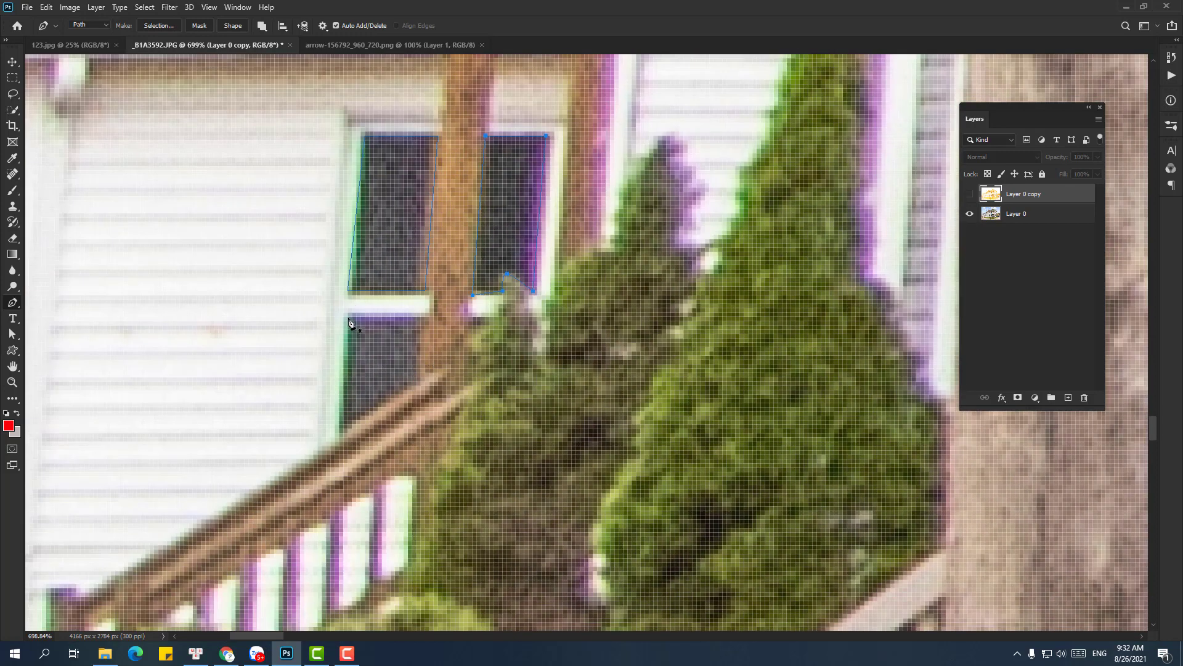
{"action": "left_click", "coordinate": [425, 321]}
Show the orange layer and mask it to the traced window paths
{"action": "key", "text": "a"}
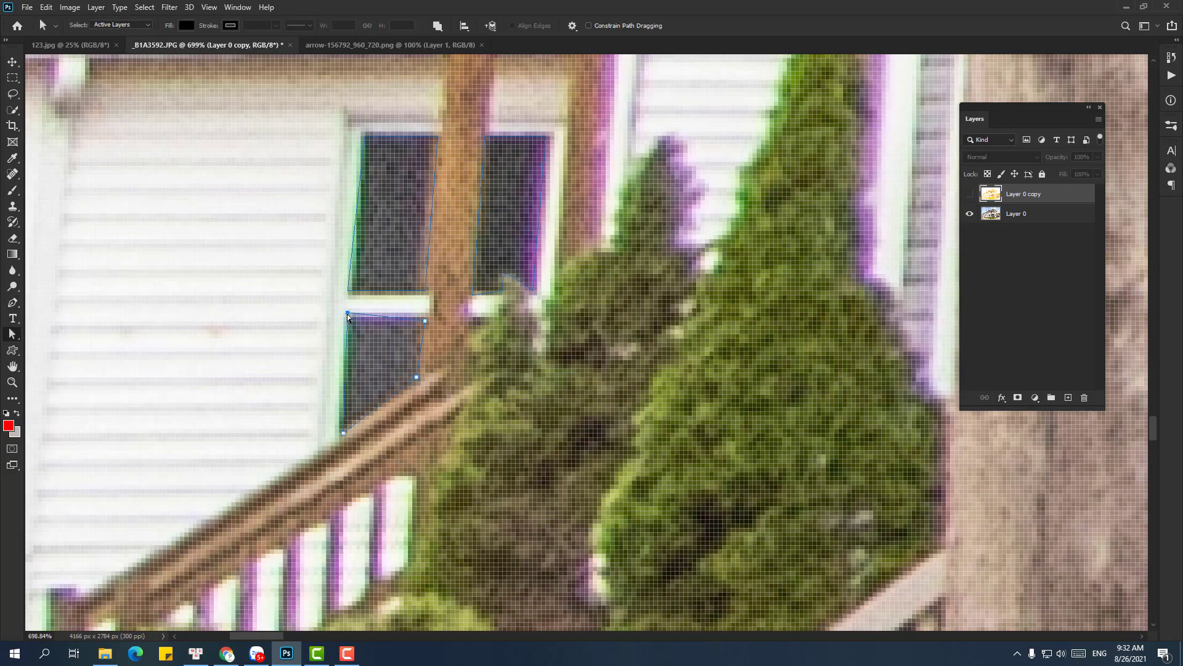
{"action": "key", "text": "z"}
{"action": "left_click", "coordinate": [735, 281], "text": "alt"}
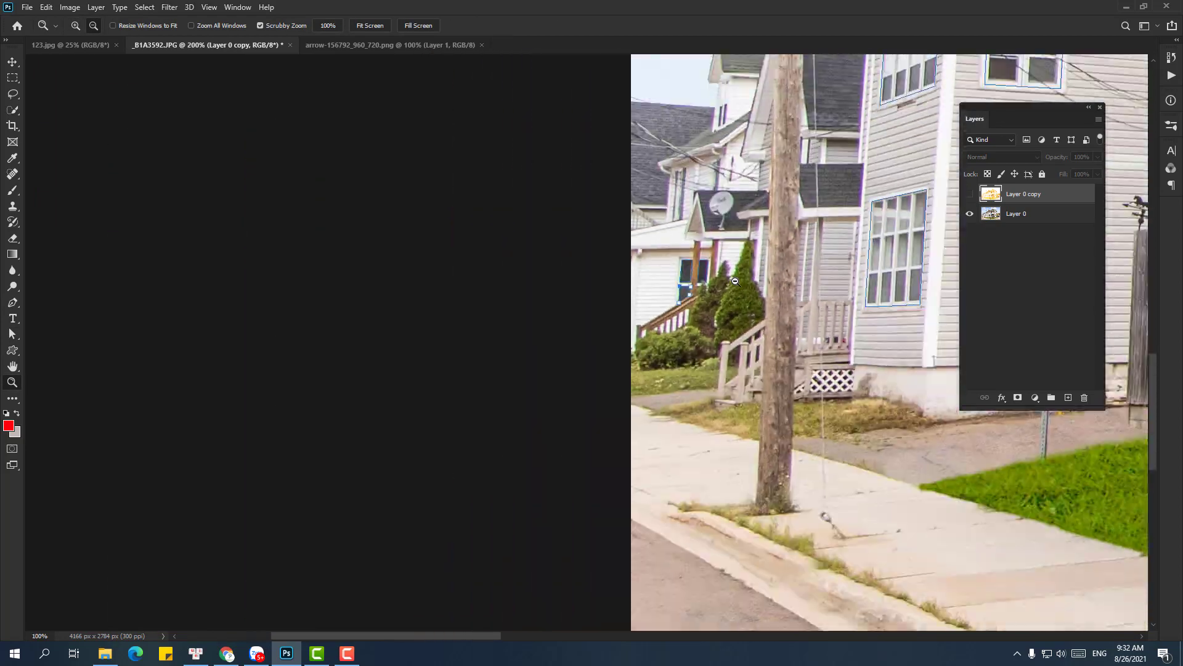
{"action": "left_click", "coordinate": [736, 281], "text": "alt"}
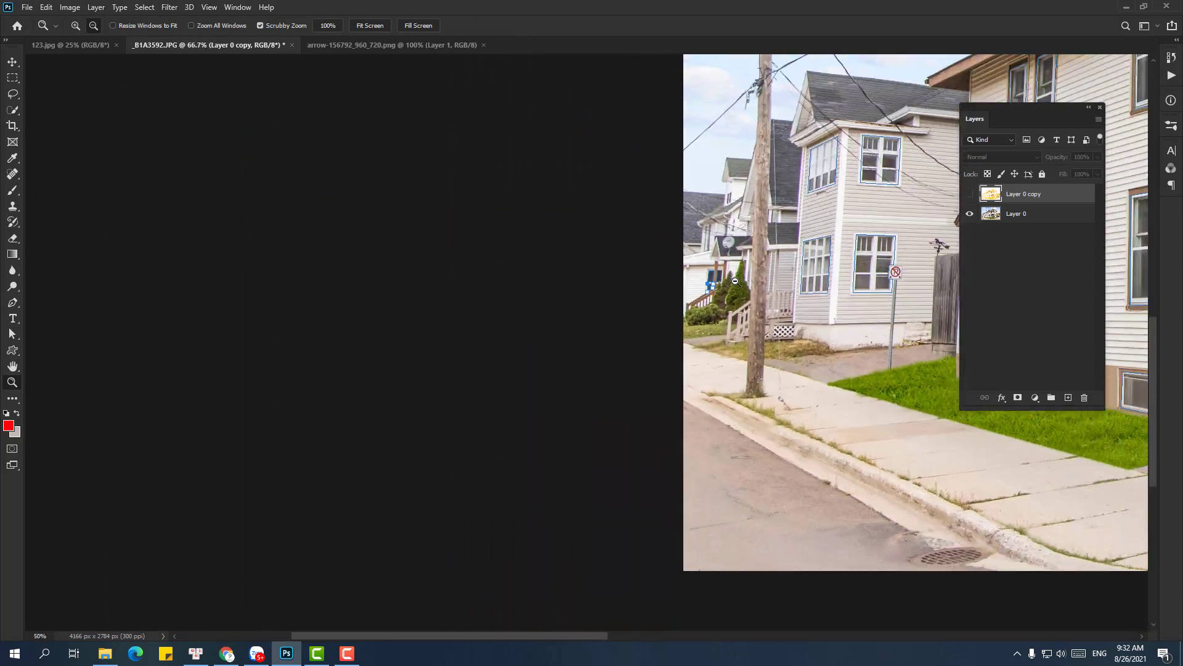
{"action": "left_click", "coordinate": [795, 322], "text": "alt"}
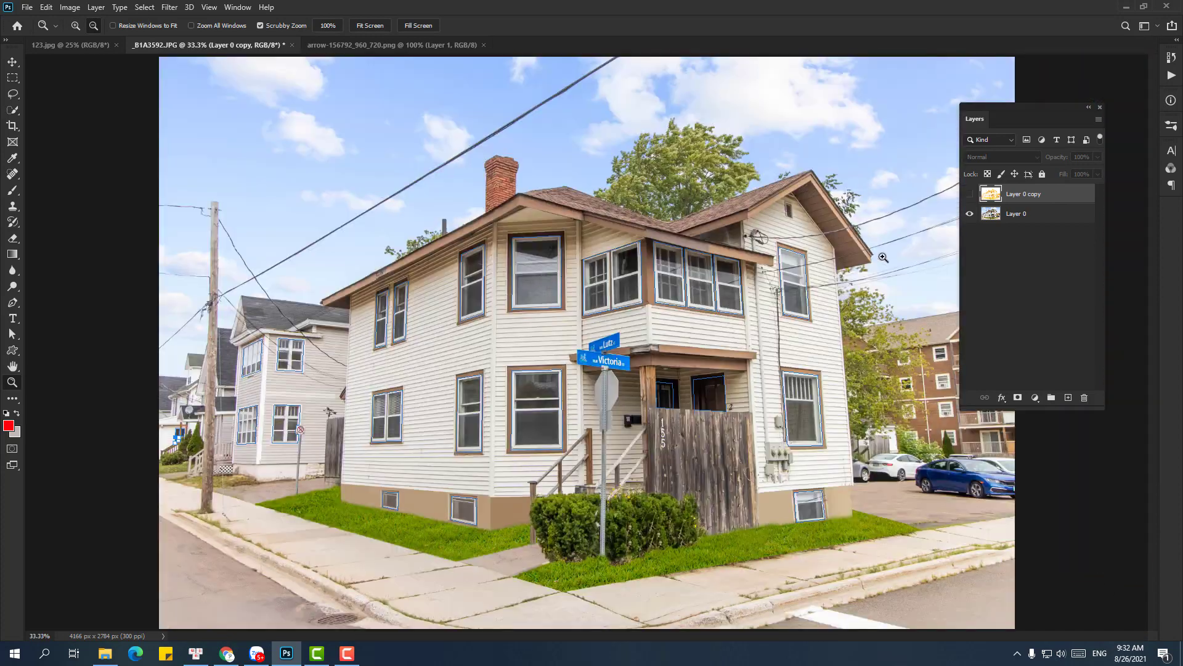
{"action": "left_click", "coordinate": [970, 194]}
{"action": "left_click", "coordinate": [1018, 397]}
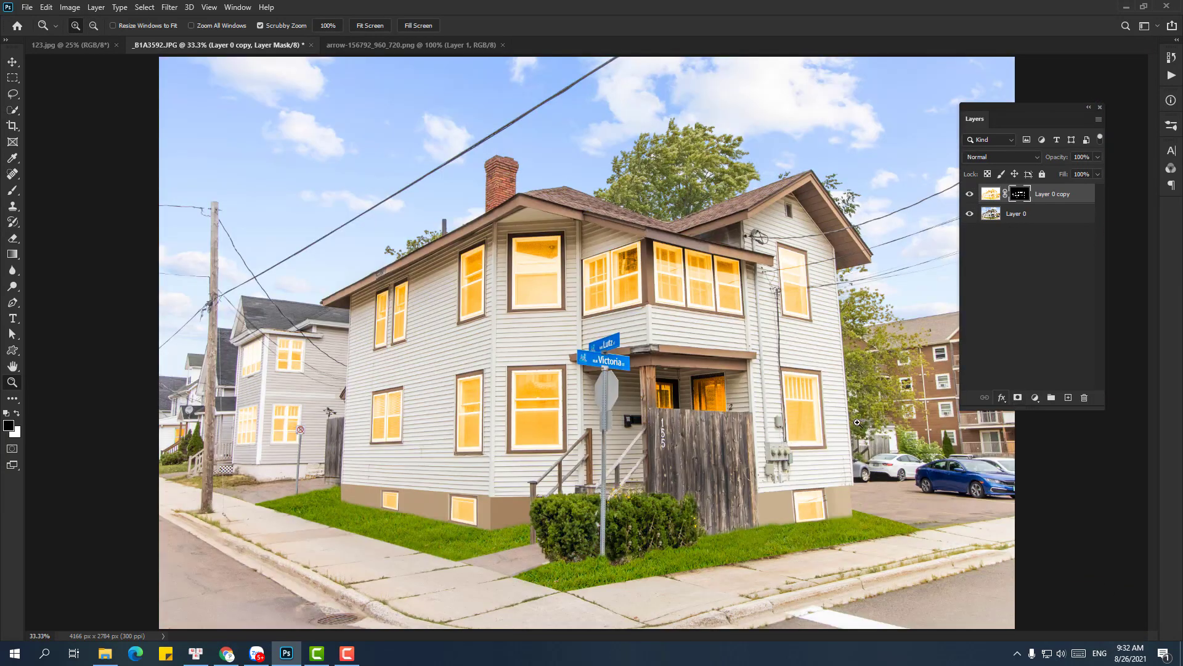
{"action": "key", "text": "v"}
{"action": "key", "text": "ctrl+minus"}
Duplicate Layer 0 and apply the Camera Raw Filter to the copy
{"action": "left_click", "coordinate": [1042, 221]}
{"action": "key", "text": "ctrl+j"}
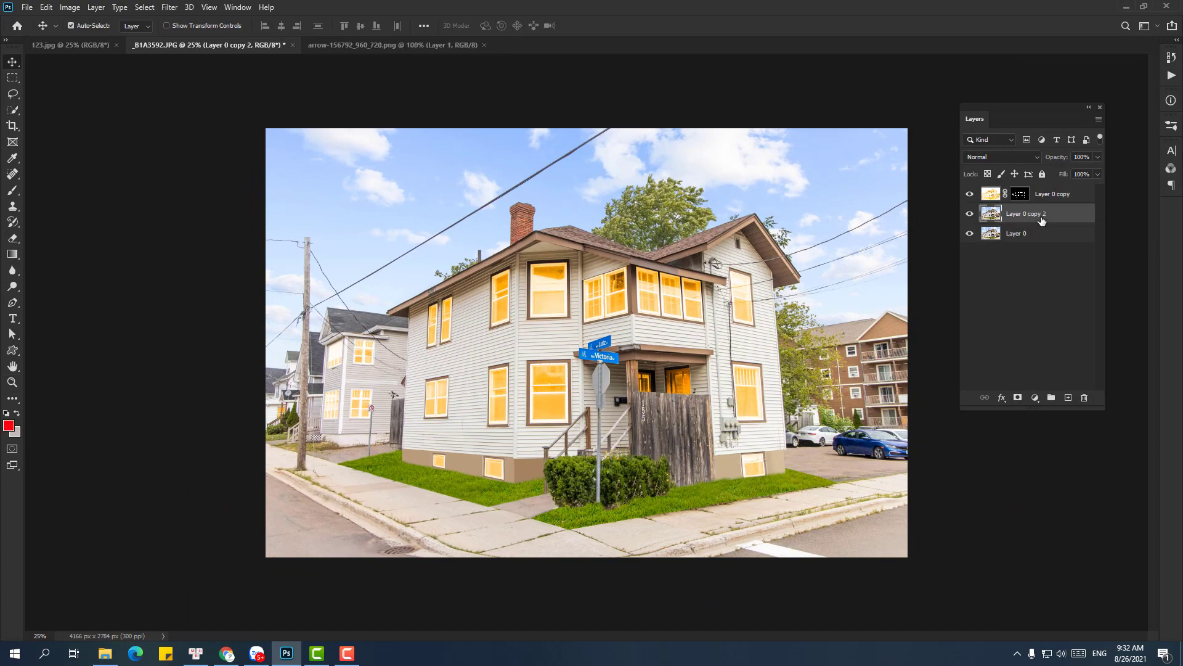
{"action": "key", "text": "ctrl+shift+a"}
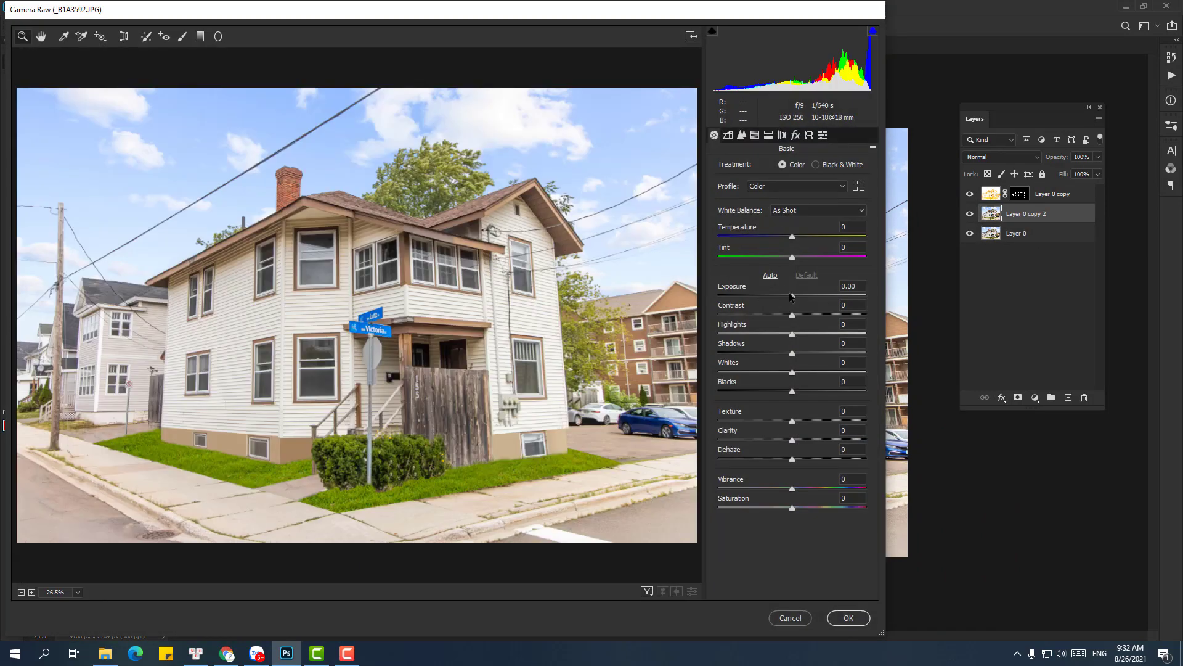
Set Exposure -1.85, Texture +36, Shadows +54, Contrast +21 in Camera Raw and apply
{"action": "left_click_drag", "start_coordinate": [792, 295], "coordinate": [765, 296]}
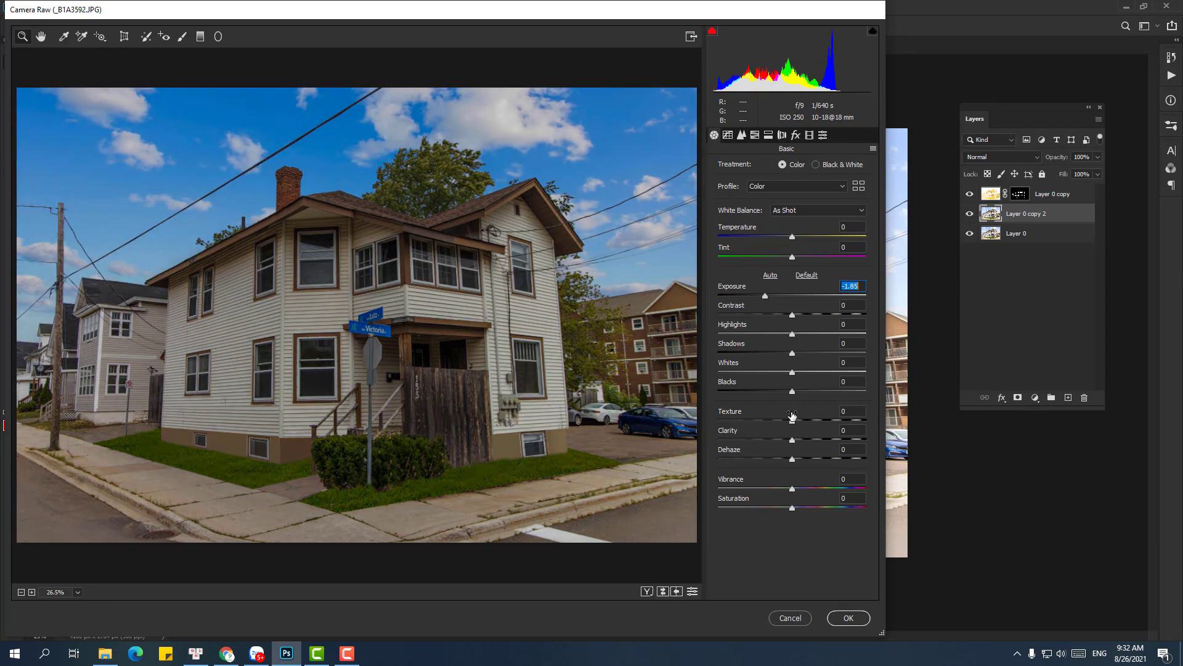
{"action": "left_click_drag", "start_coordinate": [792, 422], "coordinate": [814, 426]}
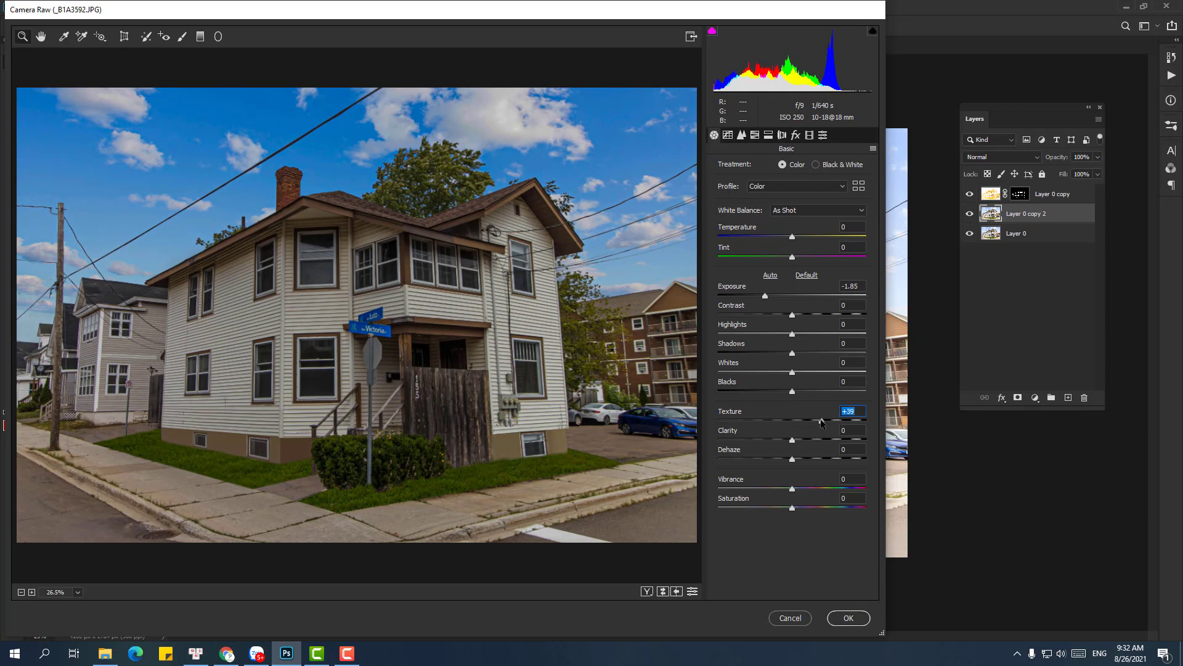
{"action": "left_click_drag", "start_coordinate": [793, 353], "coordinate": [832, 353]}
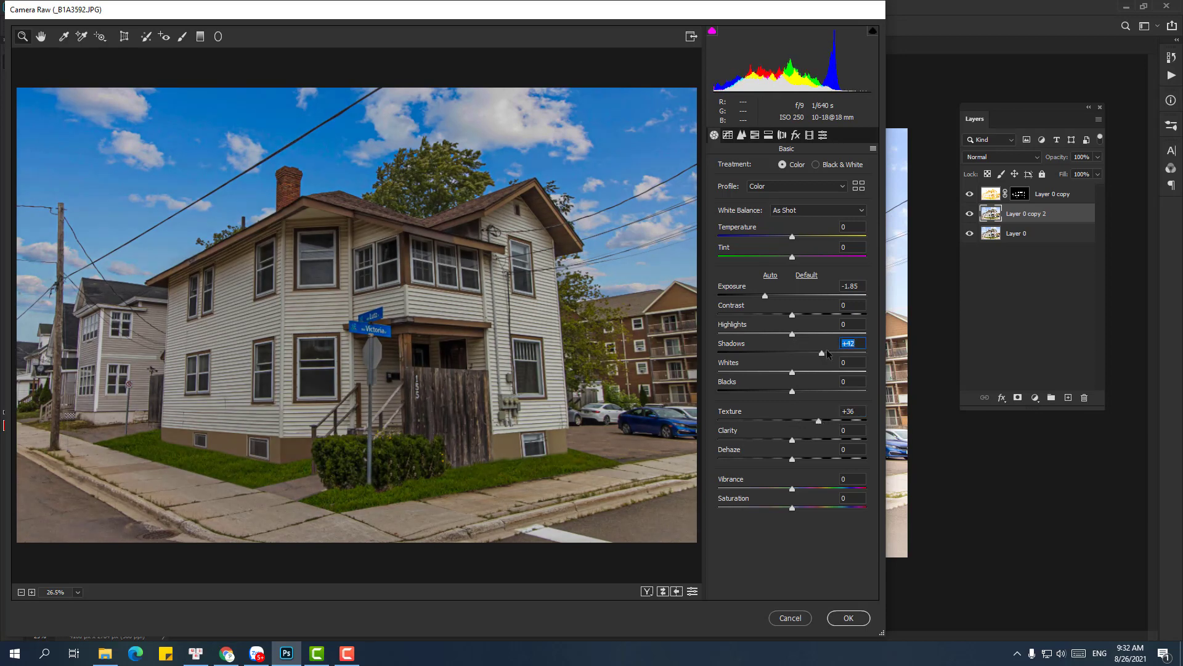
{"action": "left_click_drag", "start_coordinate": [793, 315], "coordinate": [798, 316]}
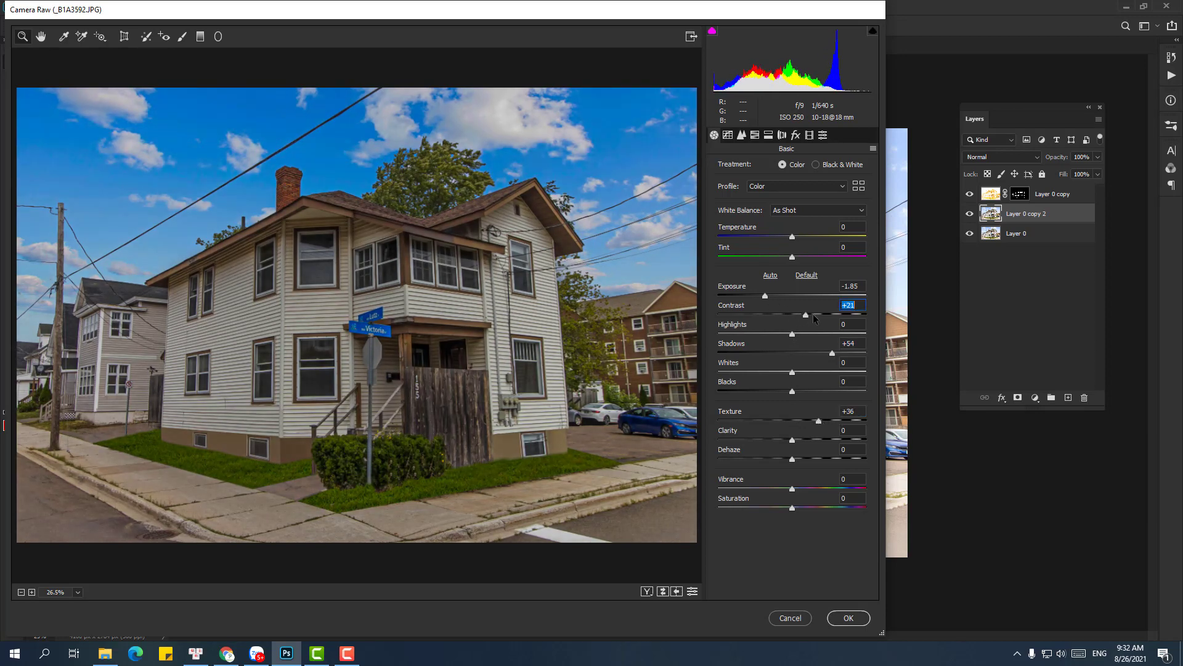
{"action": "left_click", "coordinate": [841, 619]}
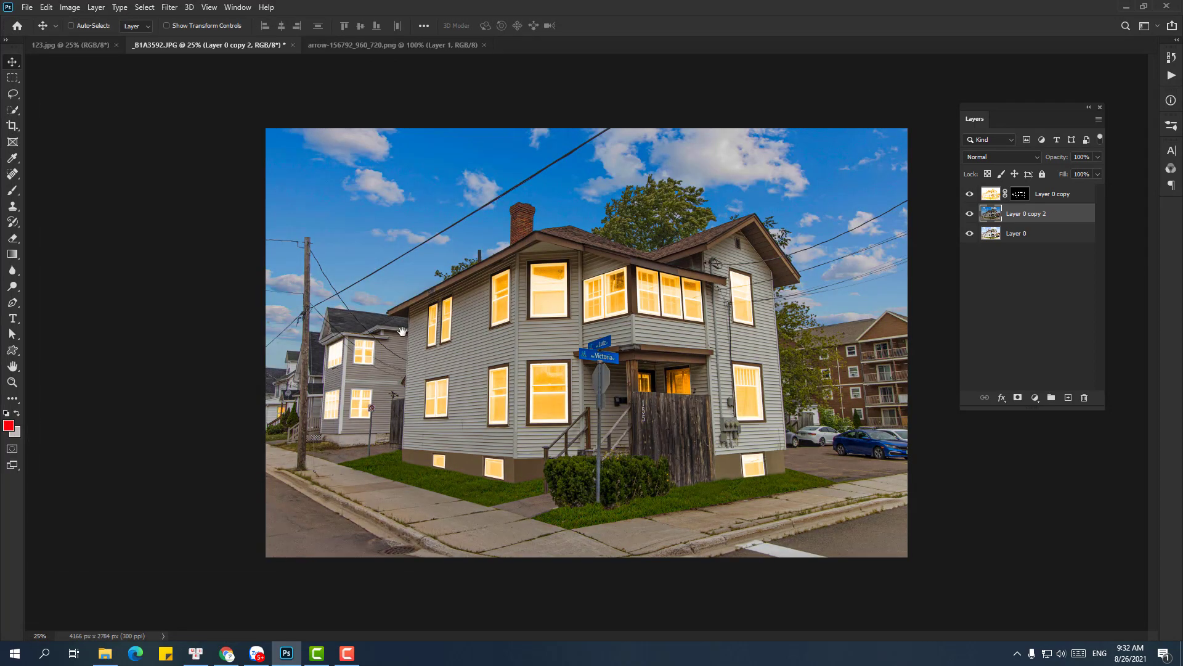
Keep the orange glowing-windows layer at Normal blending and raise its opacity to 100%
{"action": "key", "text": "ctrl+minus"}
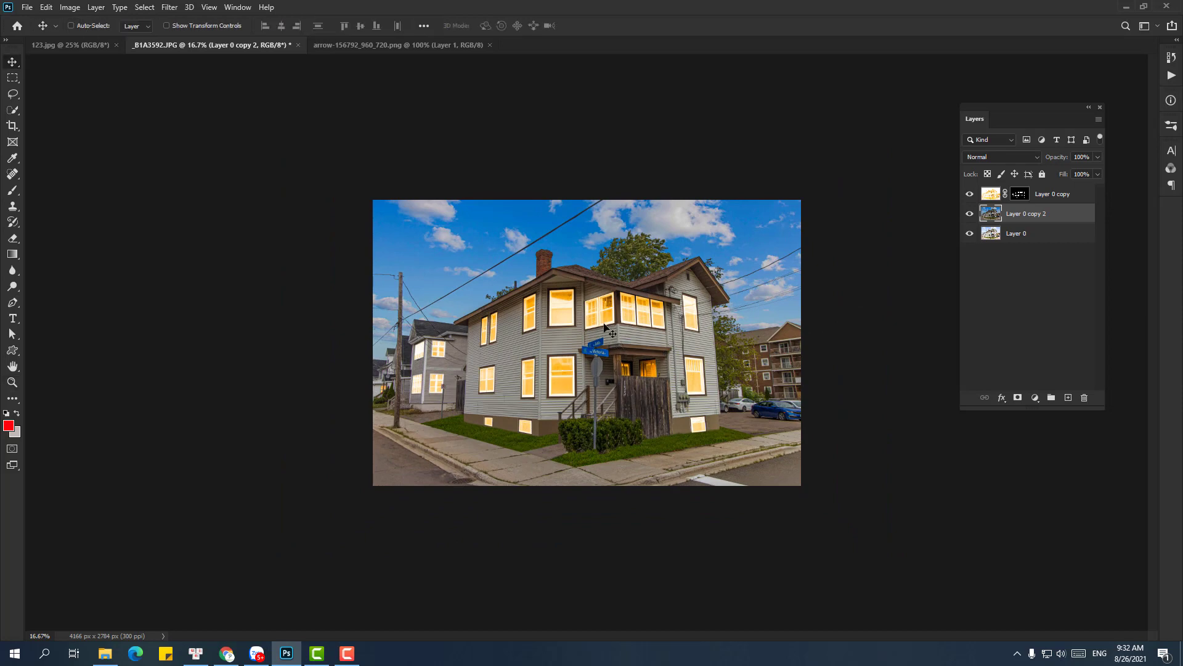
{"action": "key", "text": "z"}
{"action": "left_click", "coordinate": [630, 320]}
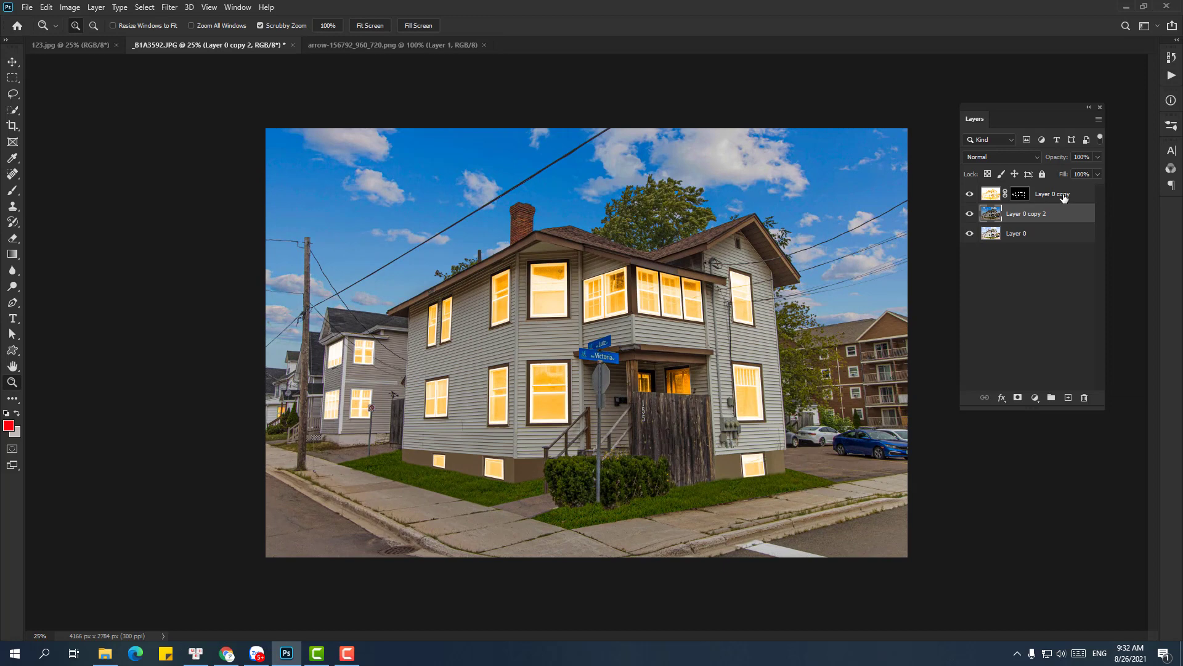
{"action": "left_click", "coordinate": [1064, 197]}
{"action": "left_click", "coordinate": [1000, 157]}
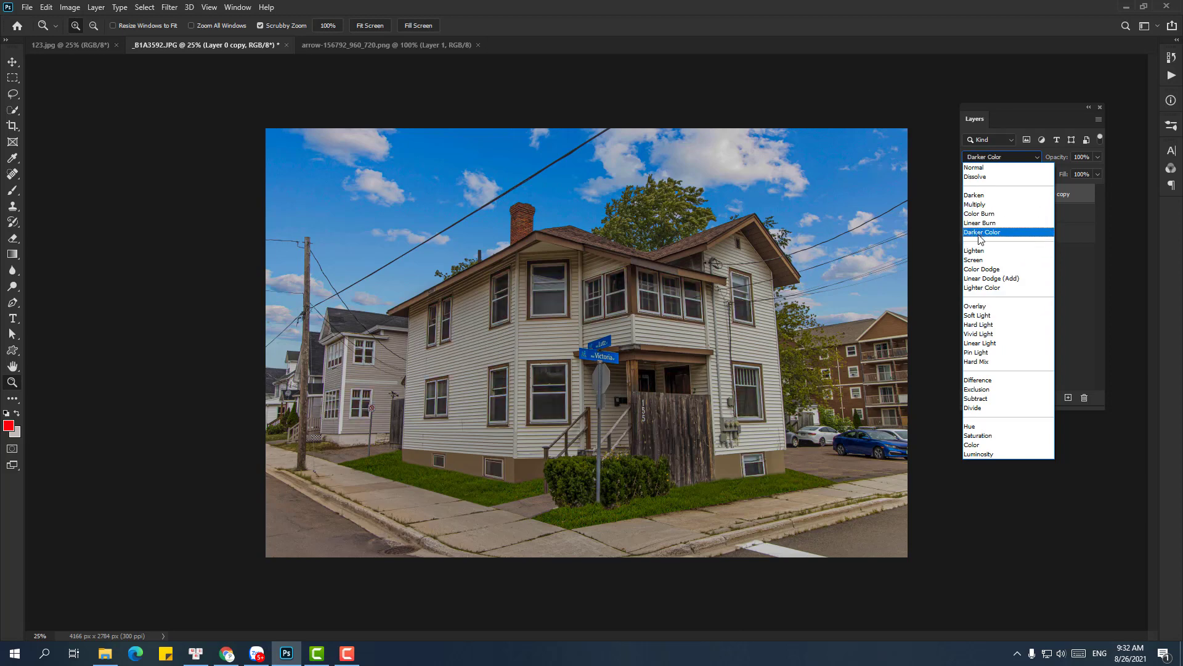
{"action": "left_click", "coordinate": [1096, 481]}
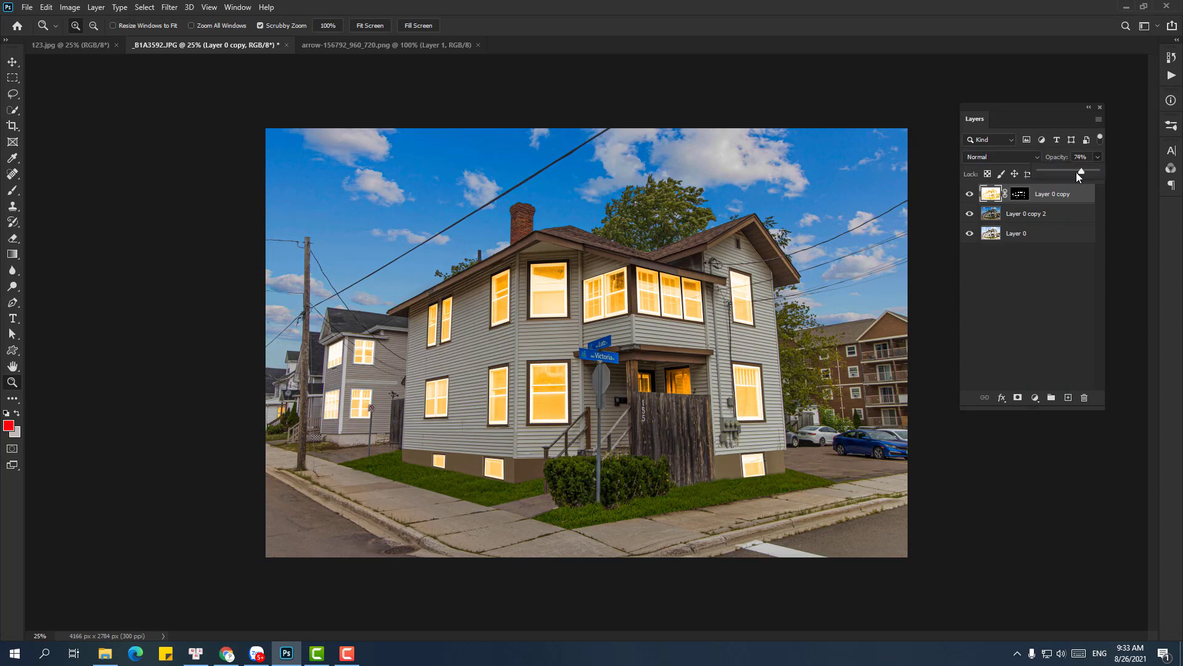
{"action": "left_click_drag", "start_coordinate": [1081, 171], "coordinate": [1099, 171]}
Duplicate Layer 0 copy 2 into Layer 0 copy 3 and show the Channels panel
{"action": "left_click", "coordinate": [1033, 214]}
{"action": "left_click", "coordinate": [969, 214]}
{"action": "left_click", "coordinate": [969, 214]}
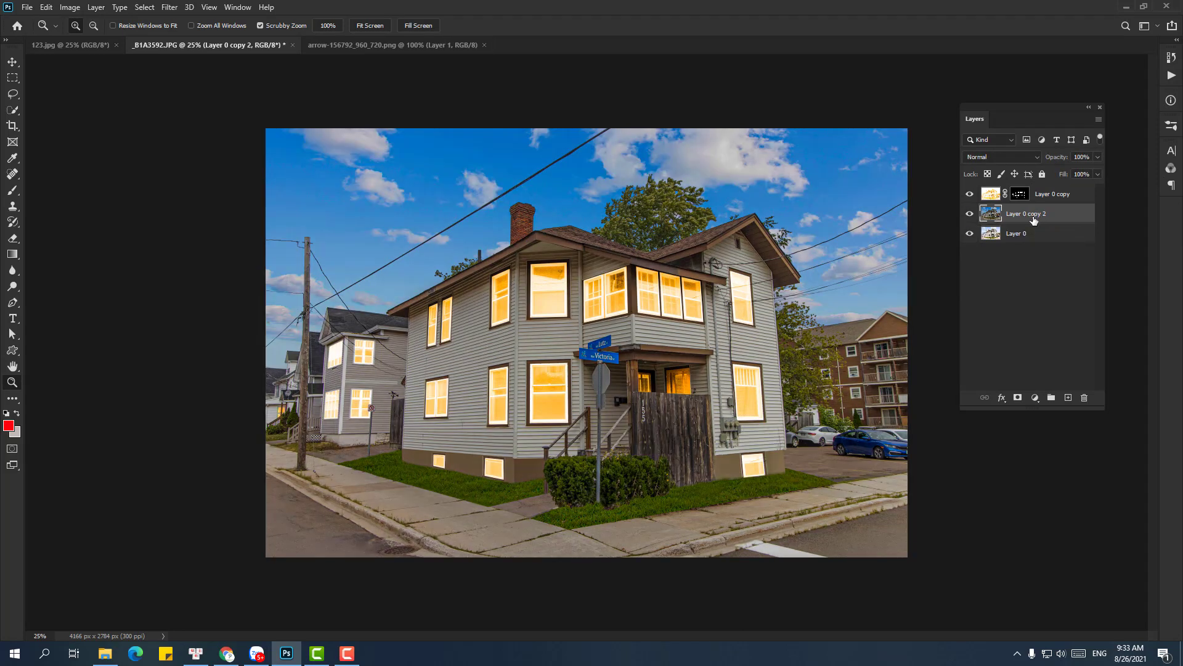
{"action": "key", "text": "ctrl+j"}
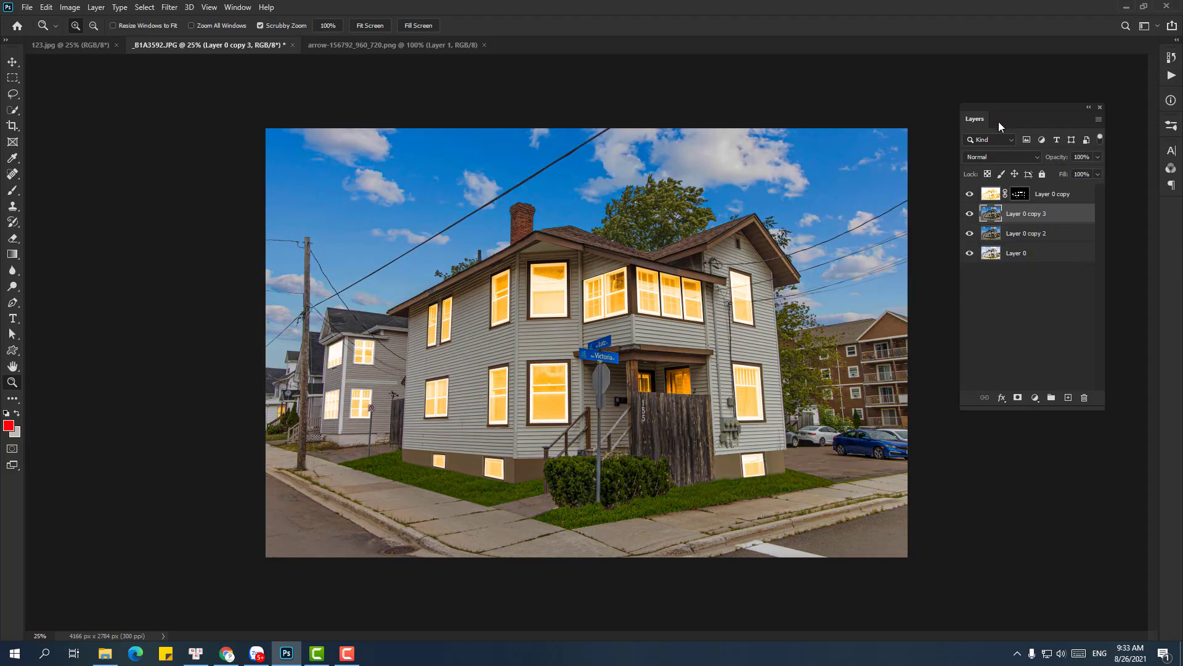
{"action": "left_click", "coordinate": [238, 7]}
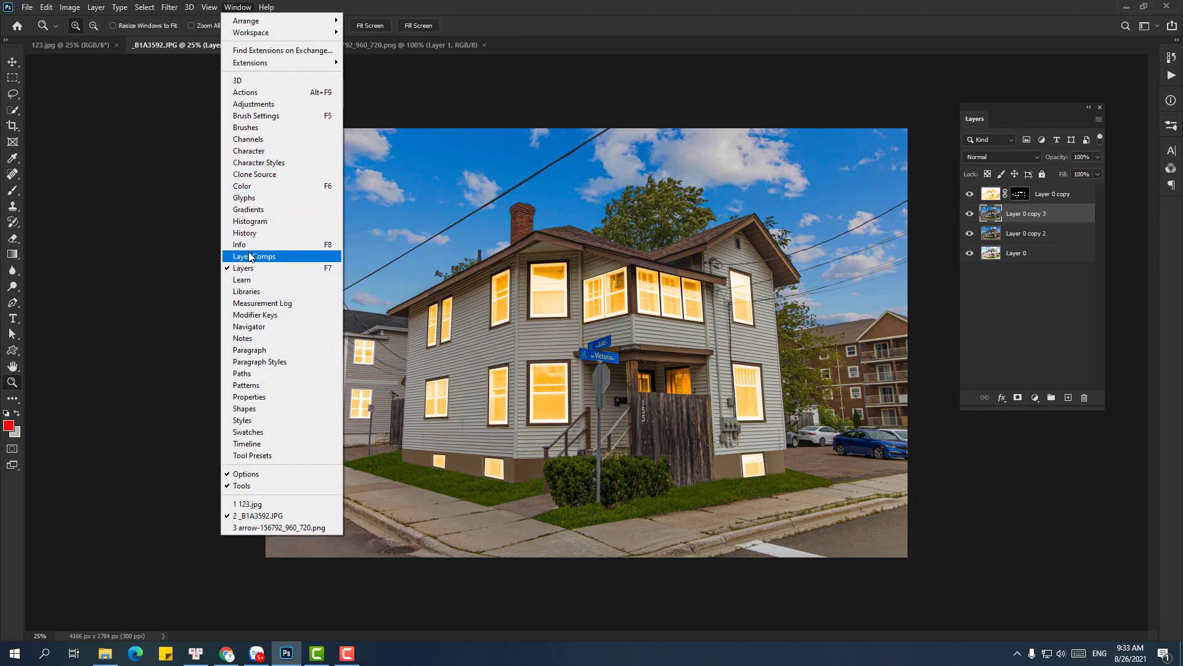
{"action": "left_click", "coordinate": [251, 140]}
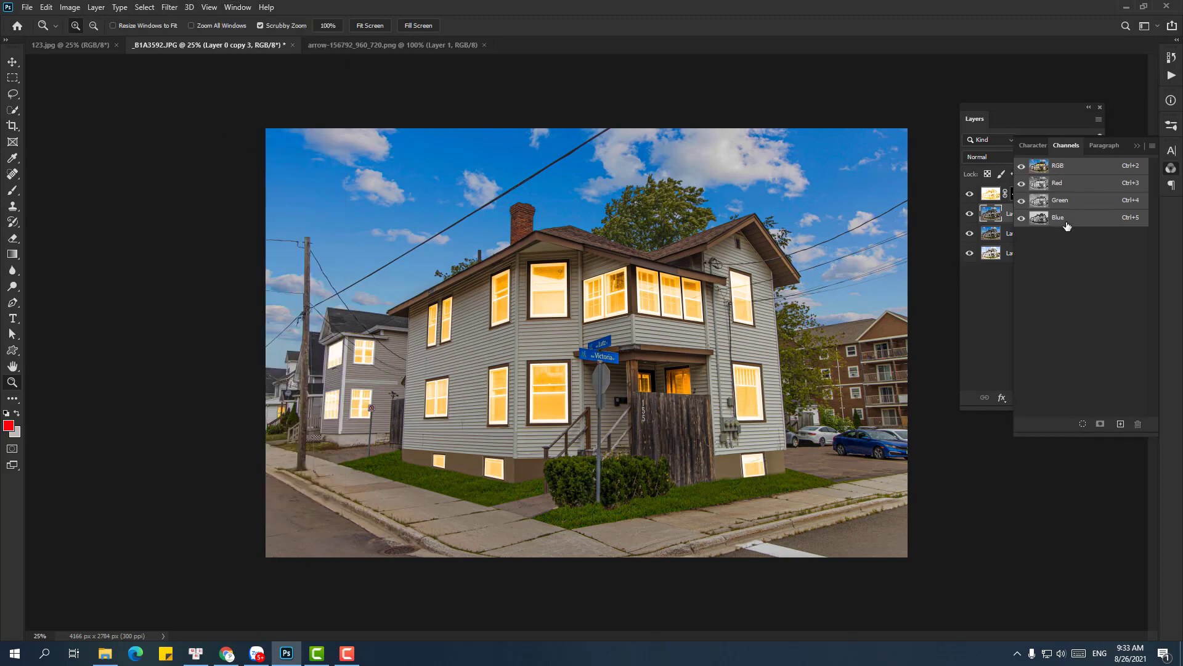
Duplicate the Blue channel and apply Levels 56 / 0.31 / 169 to the Blue copy
{"action": "left_click_drag", "start_coordinate": [1067, 222], "coordinate": [1121, 424]}
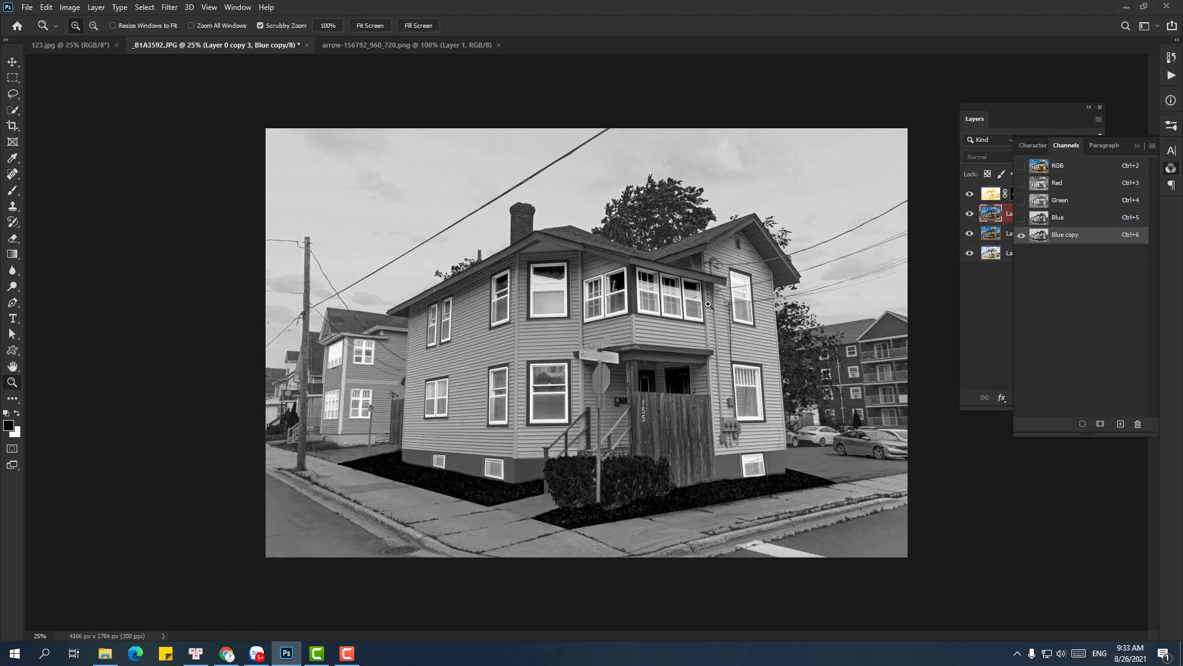
{"action": "key", "text": "ctrl+l"}
{"action": "left_click_drag", "start_coordinate": [953, 269], "coordinate": [1003, 267]}
{"action": "left_click_drag", "start_coordinate": [876, 268], "coordinate": [913, 269]}
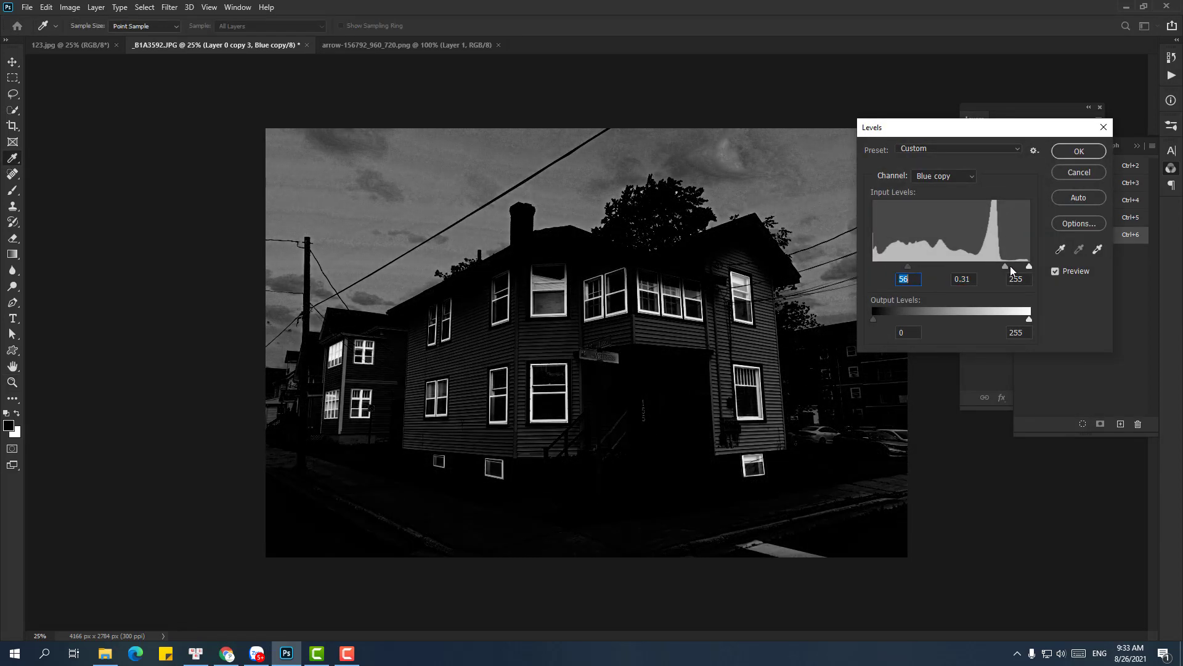
{"action": "left_click_drag", "start_coordinate": [1031, 269], "coordinate": [978, 265]}
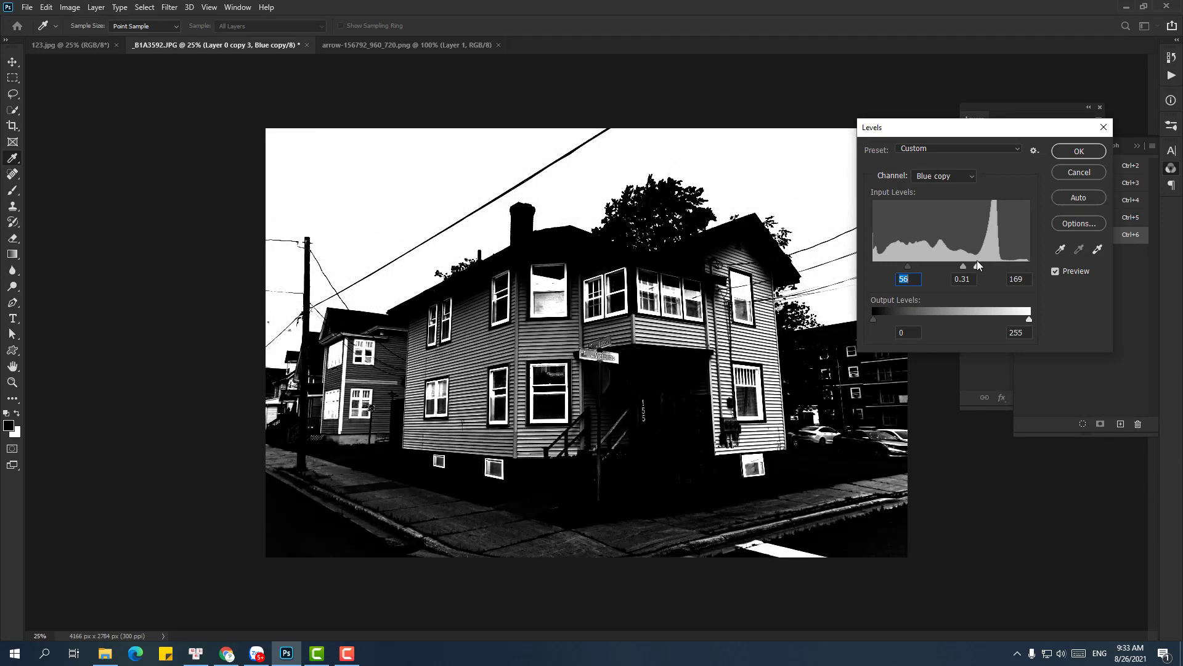
{"action": "key", "text": "z"}
{"action": "left_click", "coordinate": [1079, 151]}
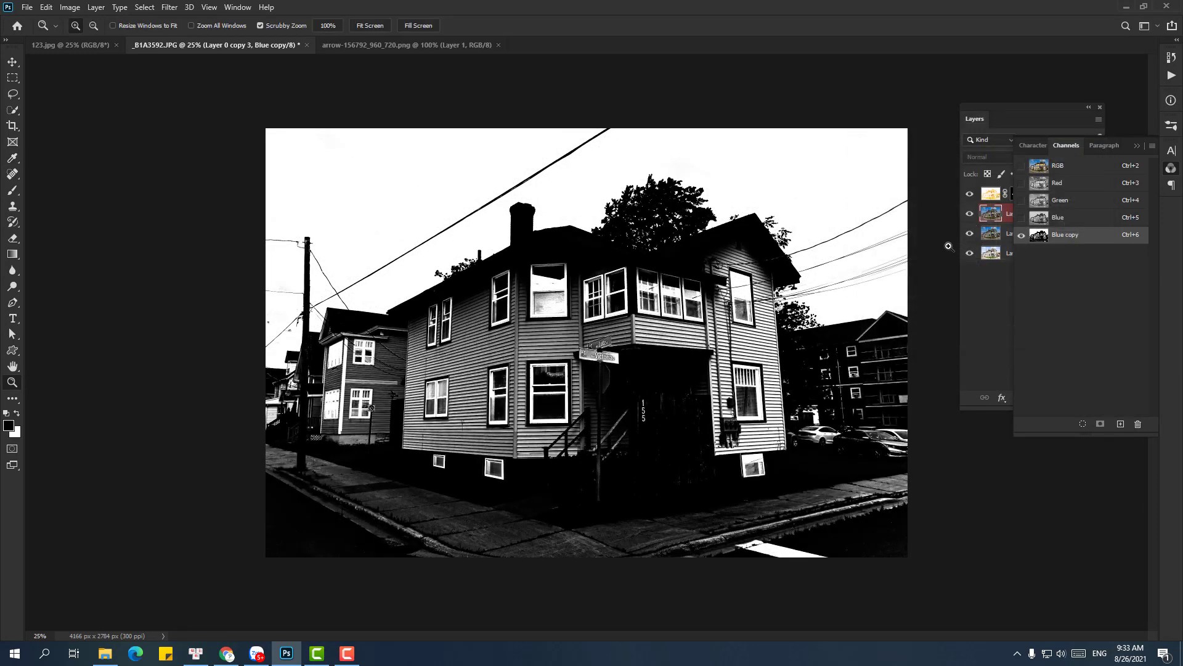
Trace a Pen path from the left image edge along the pole, neighbouring and main house rooflines
{"action": "key", "text": "p"}
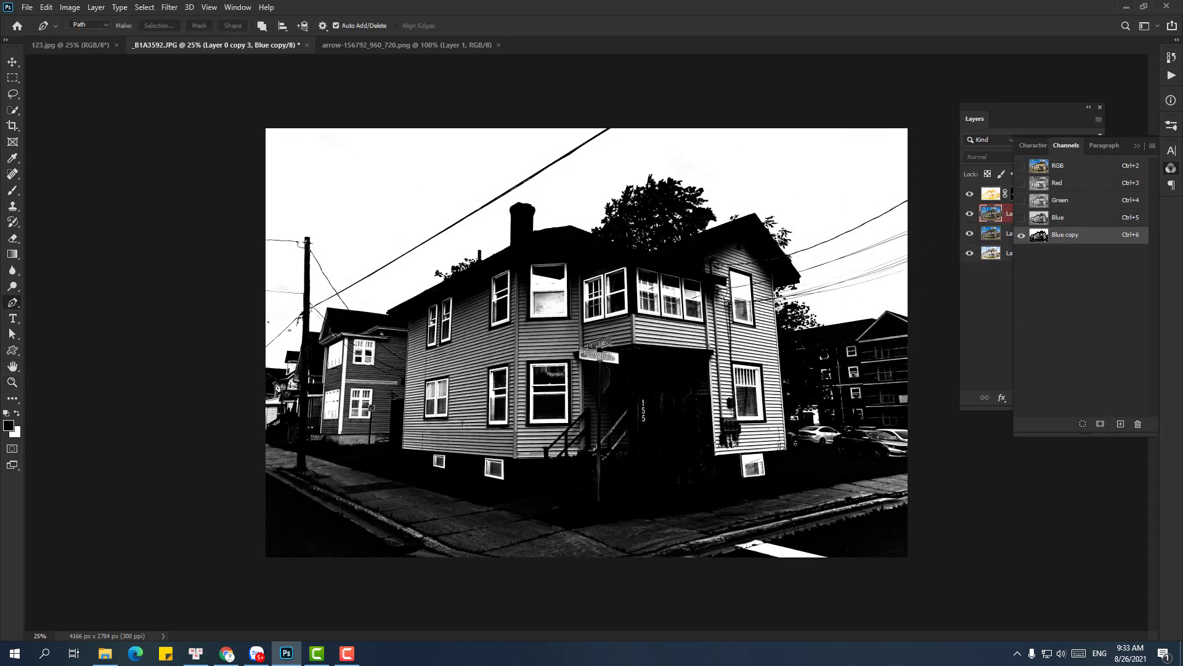
{"action": "left_click", "coordinate": [263, 372]}
{"action": "left_click", "coordinate": [297, 358]}
{"action": "left_click", "coordinate": [327, 309]}
{"action": "left_click", "coordinate": [390, 320]}
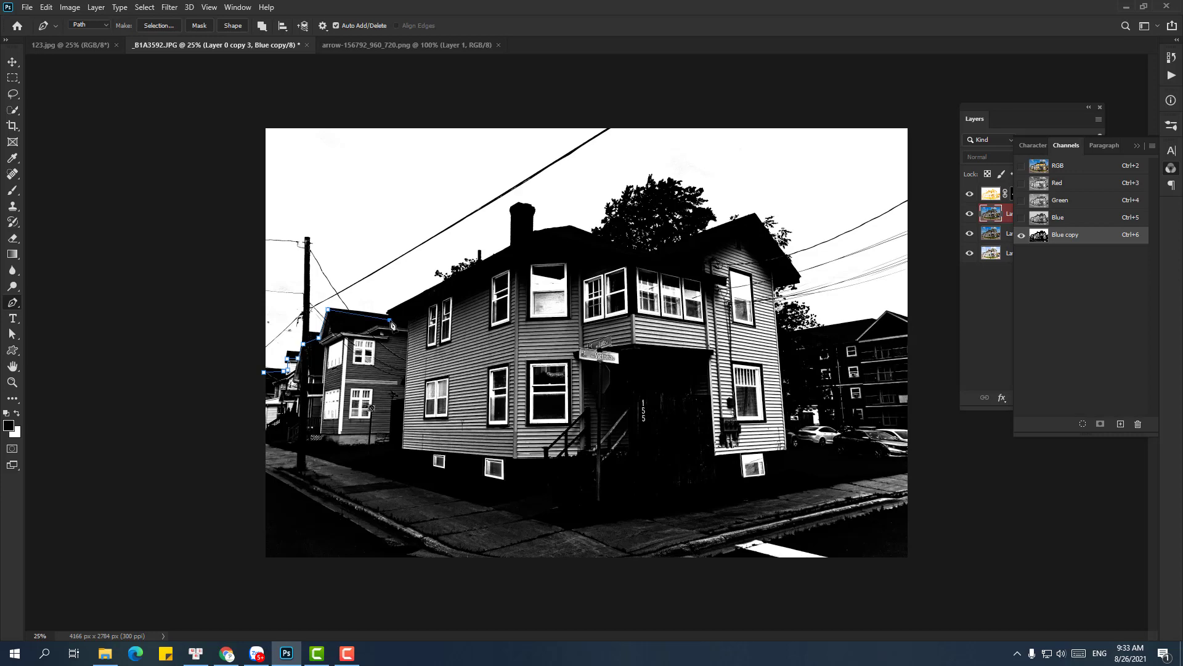
{"action": "left_click", "coordinate": [507, 262]}
{"action": "left_click", "coordinate": [564, 240]}
{"action": "left_click", "coordinate": [607, 253]}
{"action": "left_click", "coordinate": [657, 260]}
{"action": "left_click", "coordinate": [744, 229]}
Continue the path over the right-hand building, down the right side, along the bottom and close it
{"action": "left_click", "coordinate": [789, 273]}
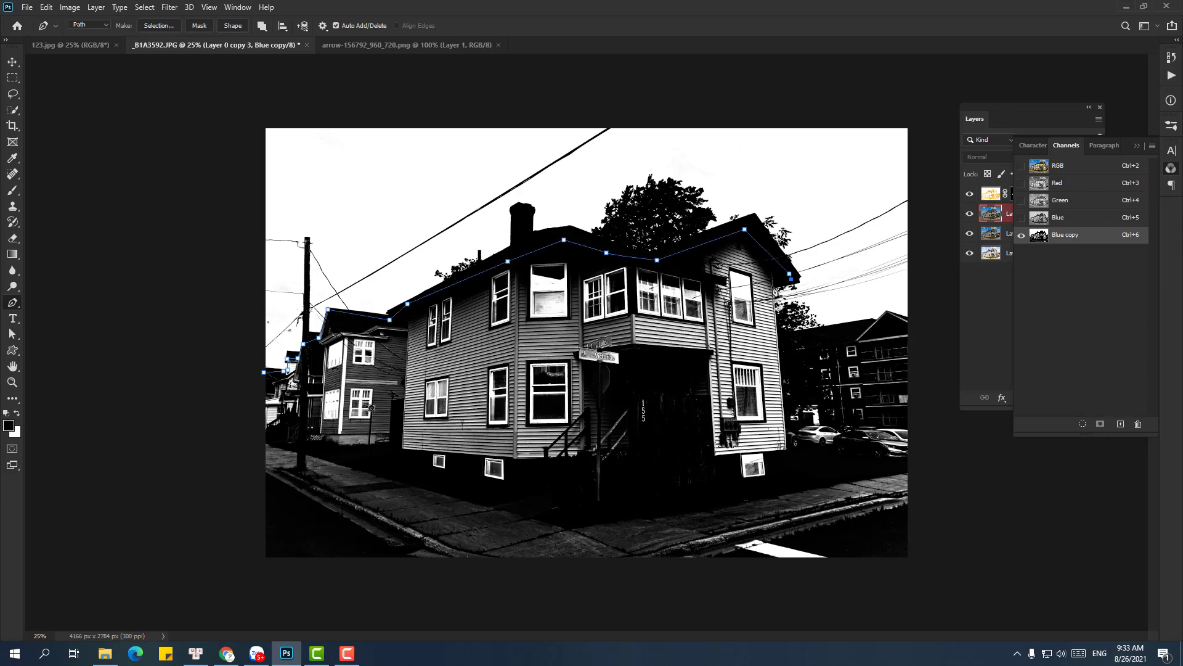
{"action": "left_click", "coordinate": [774, 286]}
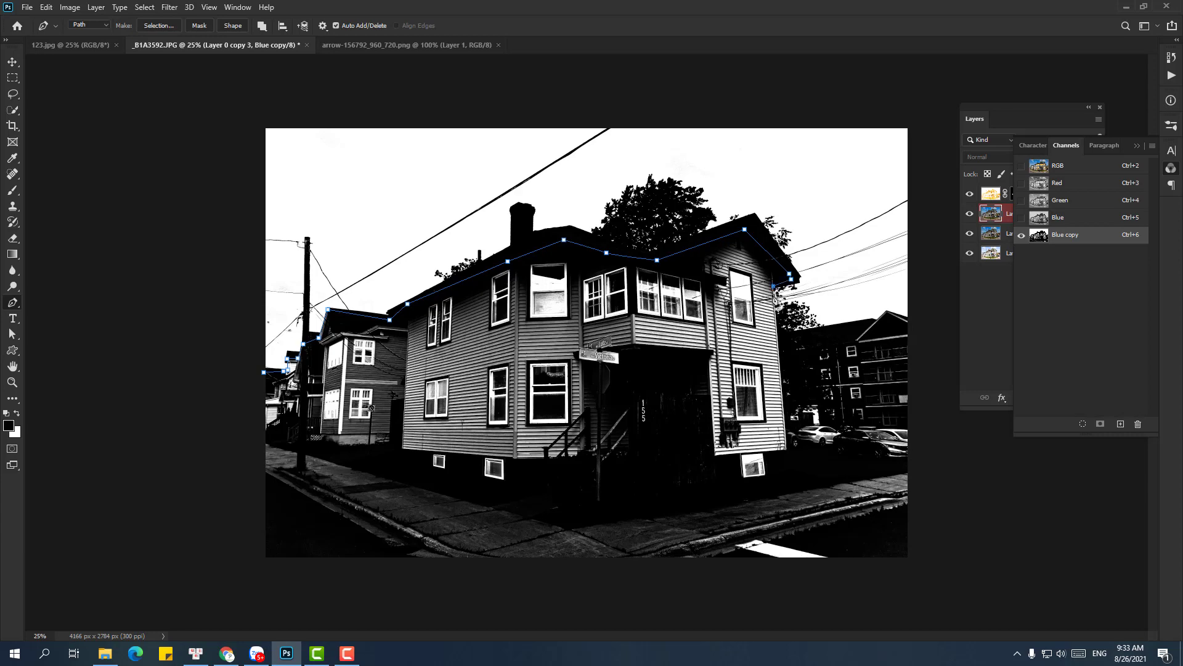
{"action": "left_click", "coordinate": [786, 333]}
{"action": "left_click", "coordinate": [857, 332]}
{"action": "left_click", "coordinate": [949, 356]}
{"action": "left_click", "coordinate": [942, 538]}
{"action": "left_click", "coordinate": [946, 586]}
{"action": "left_click", "coordinate": [241, 598]}
{"action": "left_click_drag", "start_coordinate": [147, 463], "coordinate": [158, 442]}
{"action": "left_click", "coordinate": [206, 347]}
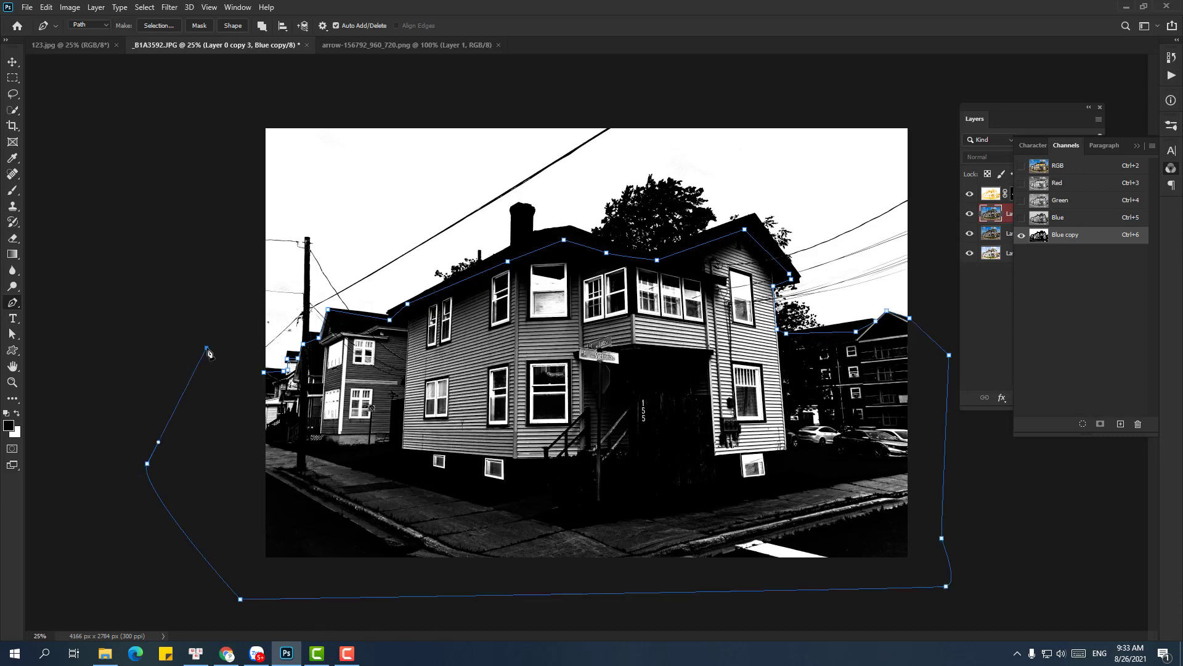
Fill the traced lower area black, then load Blue copy as a selection on the RGB view
{"action": "key", "text": "ctrl+Return"}
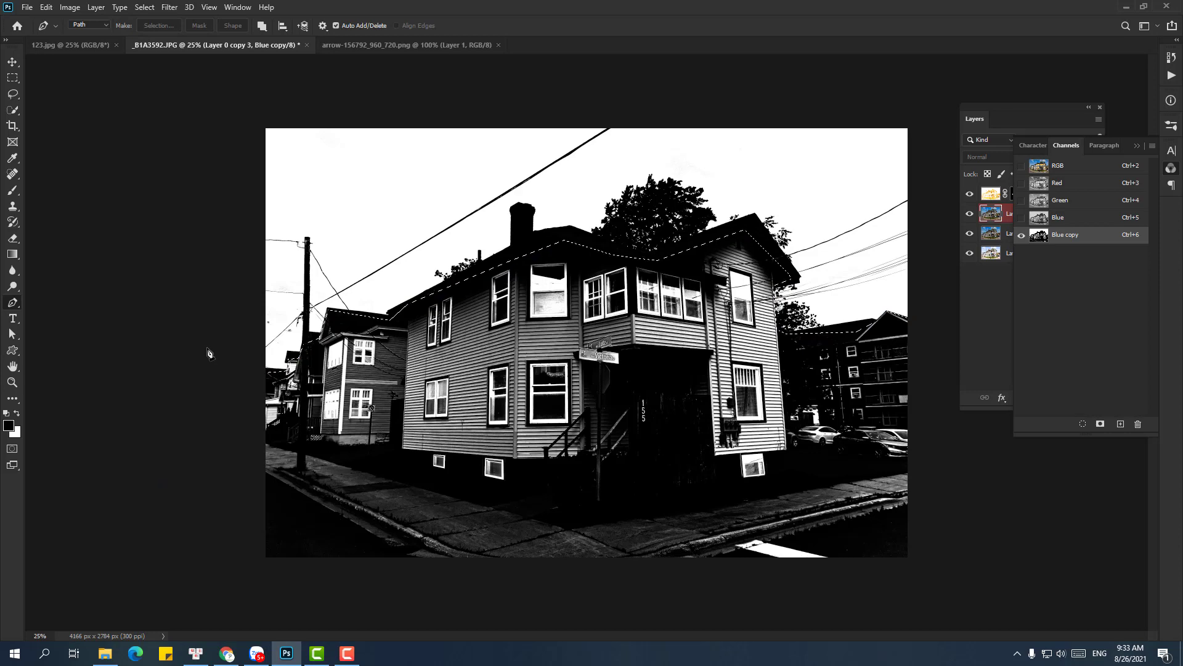
{"action": "key", "text": "x"}
{"action": "key", "text": "ctrl+BackSpace"}
{"action": "key", "text": "ctrl+d"}
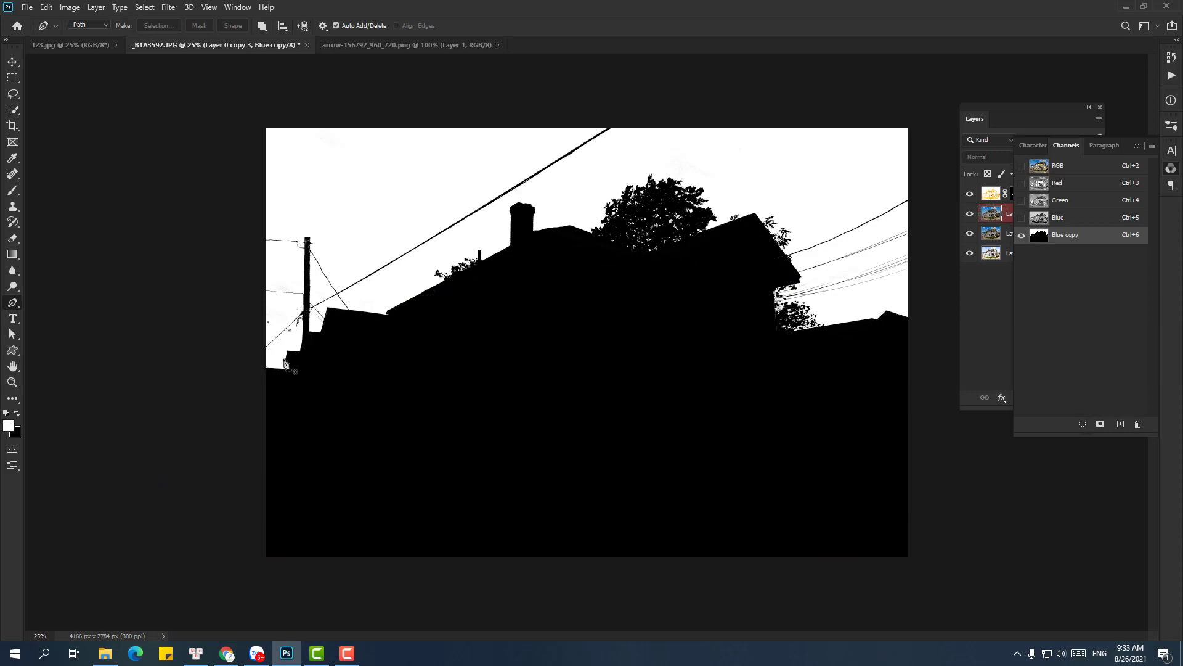
{"action": "key", "text": "v"}
{"action": "left_click", "coordinate": [1046, 230], "text": "ctrl"}
{"action": "left_click", "coordinate": [1058, 165]}
Dock Channels into the Layers group and hide Layer 0 copy 2 and Layer 0
{"action": "left_click", "coordinate": [1044, 146]}
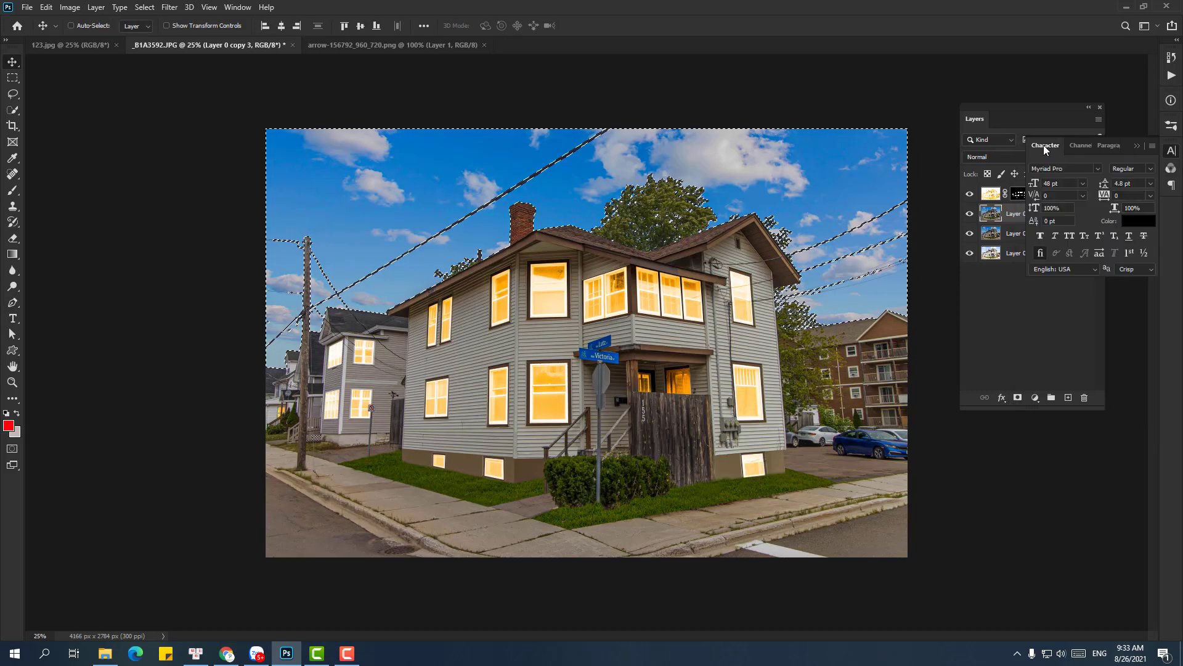
{"action": "left_click_drag", "start_coordinate": [1048, 146], "coordinate": [1015, 117]}
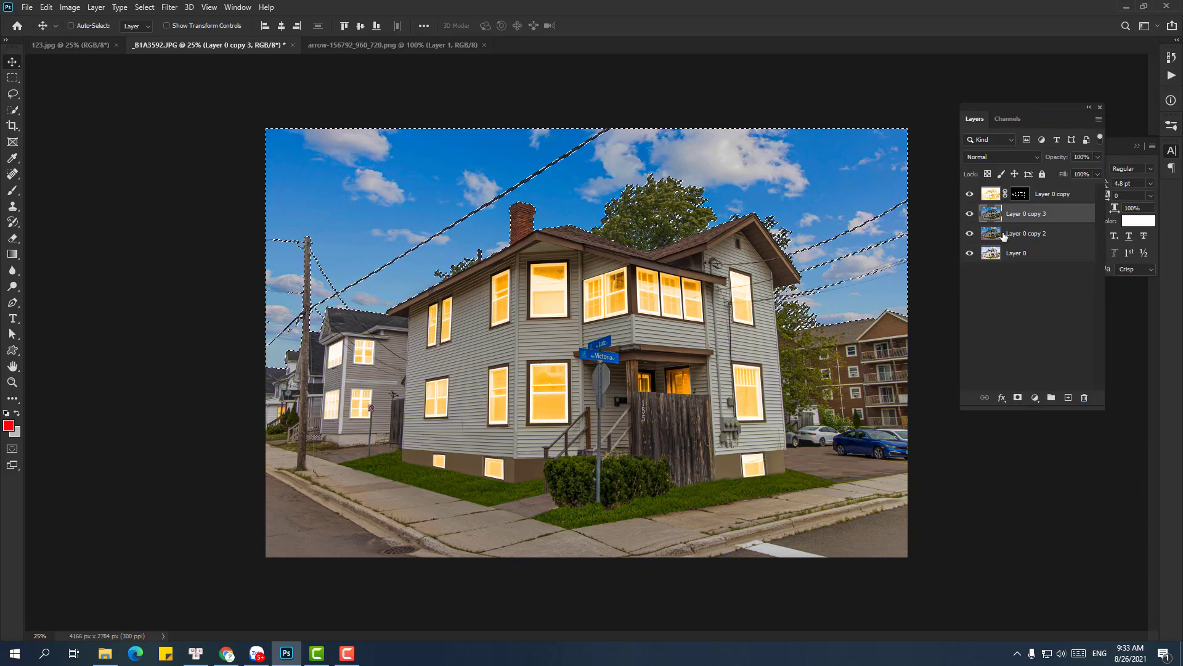
{"action": "left_click", "coordinate": [969, 233]}
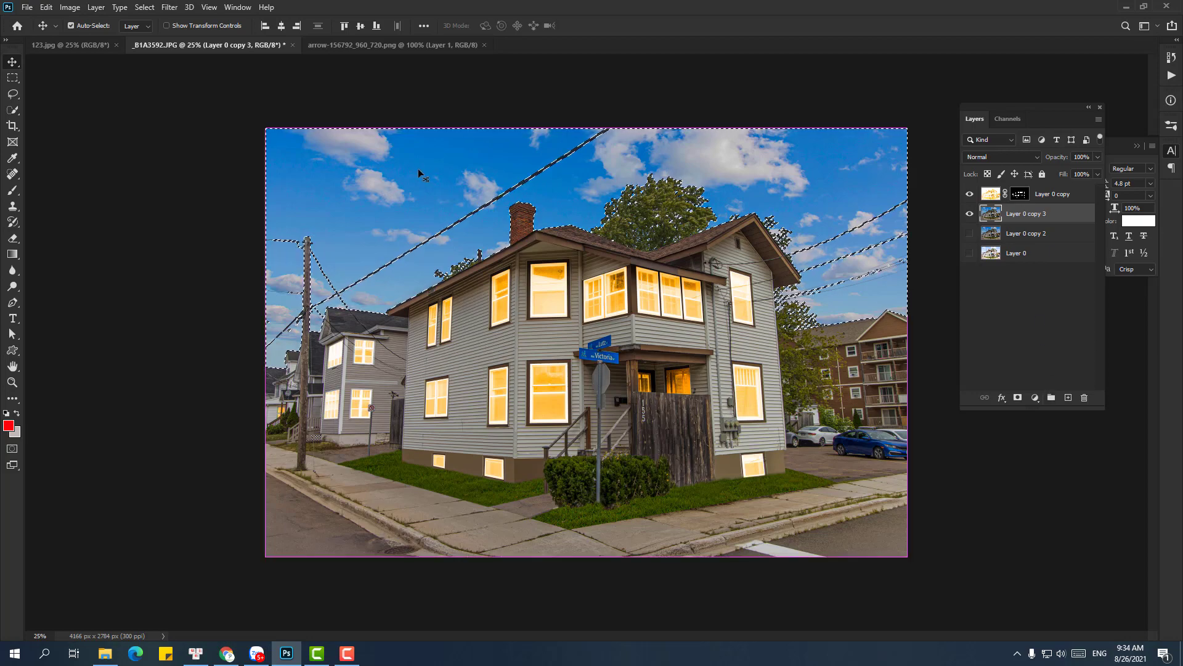
Open dusk.jpg from the br24 folder as a new document
{"action": "key", "text": "ctrl+o"}
{"action": "left_click", "coordinate": [78, 313]}
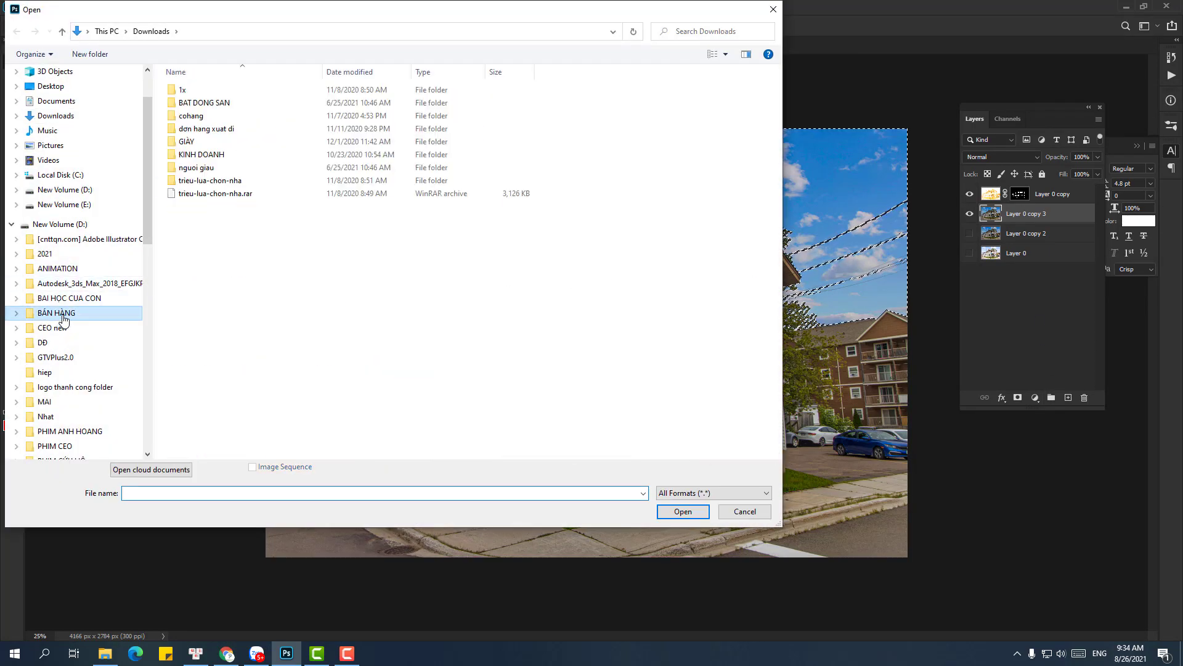
{"action": "scroll", "coordinate": [78, 314], "scroll_direction": "down", "scroll_amount": 3}
{"action": "left_click", "coordinate": [68, 387]}
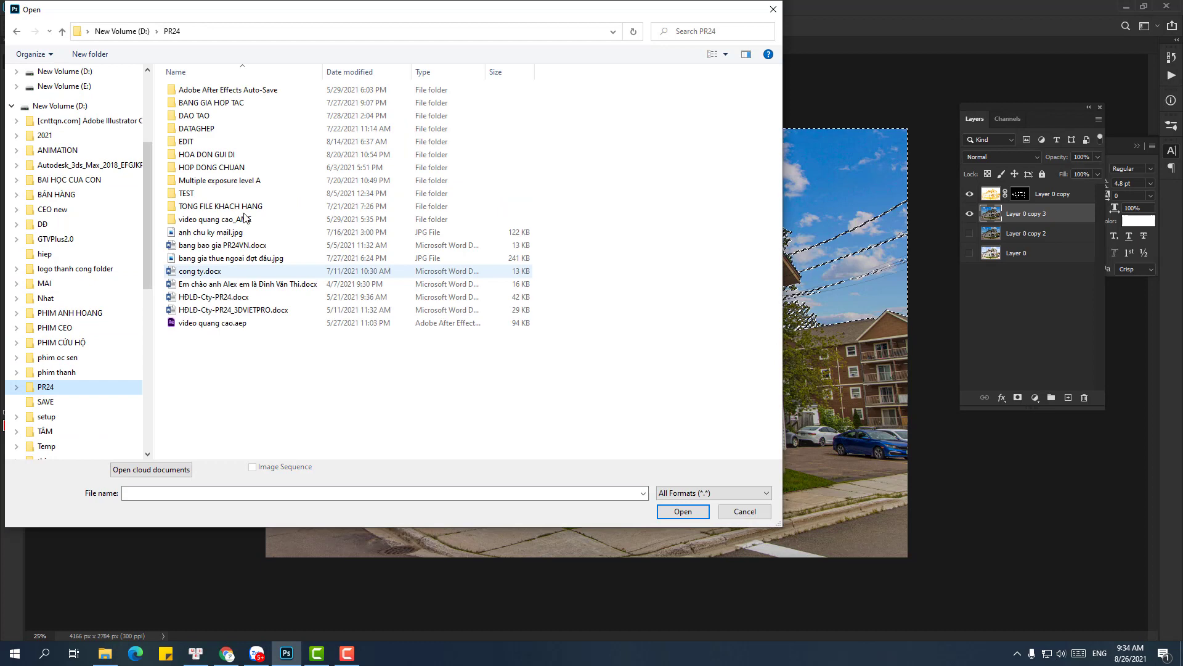
{"action": "double_click", "coordinate": [212, 133]}
{"action": "double_click", "coordinate": [197, 89]}
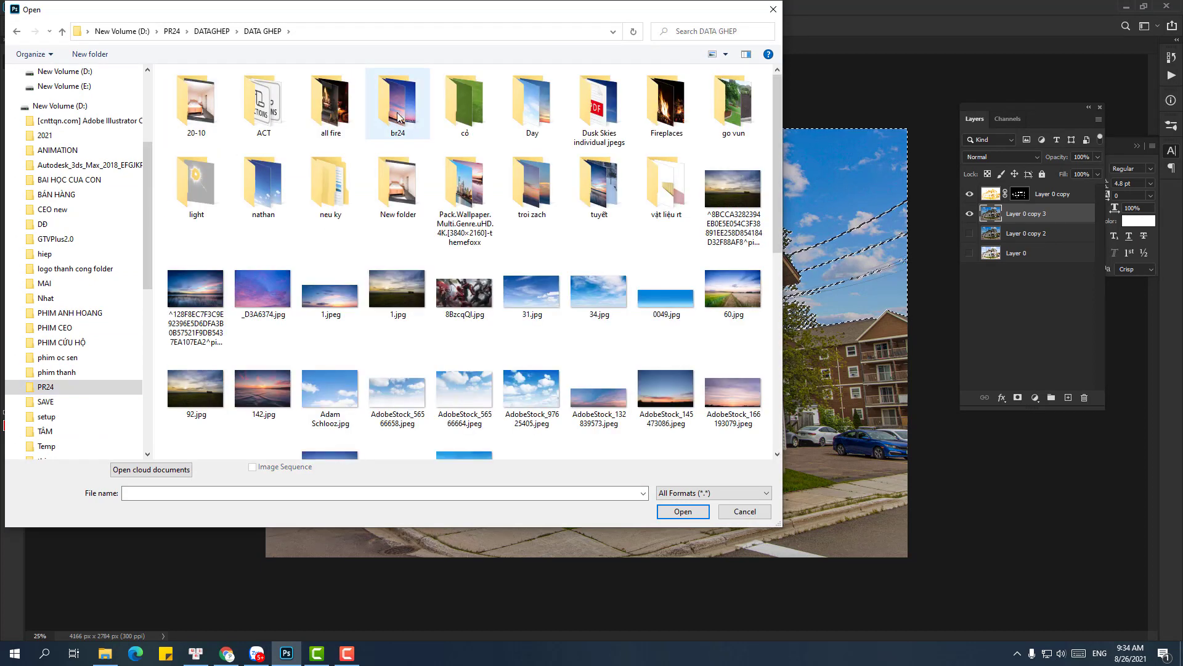
{"action": "double_click", "coordinate": [397, 113]}
{"action": "left_click", "coordinate": [413, 122]}
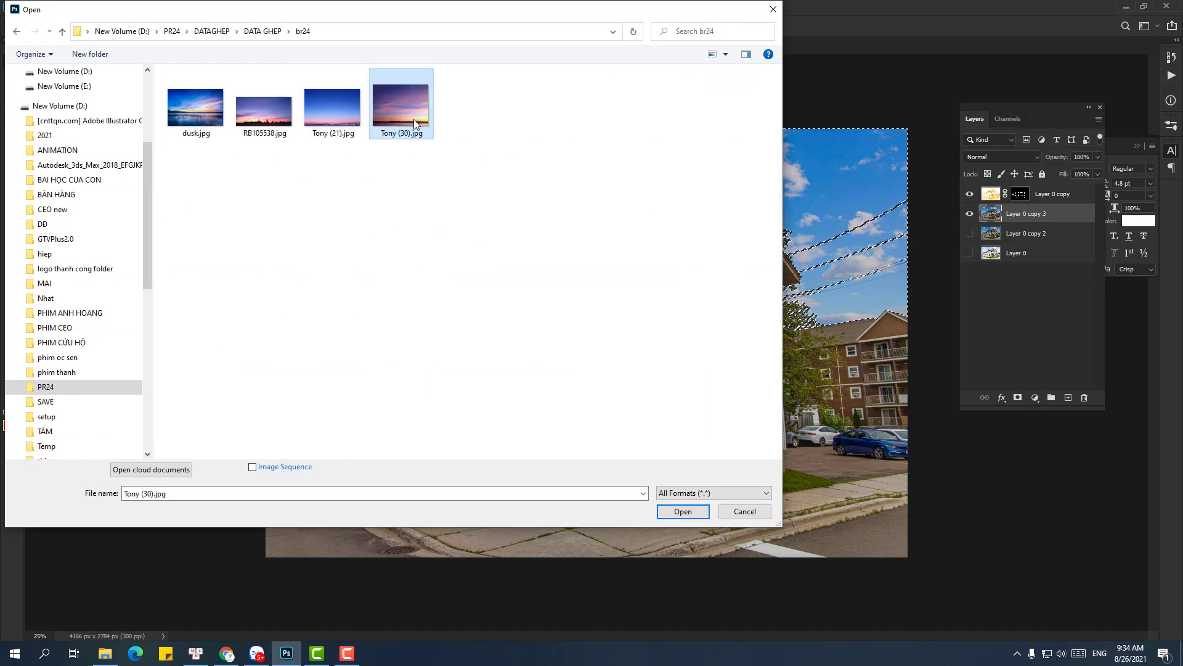
{"action": "left_click", "coordinate": [255, 120]}
{"action": "left_click", "coordinate": [209, 111]}
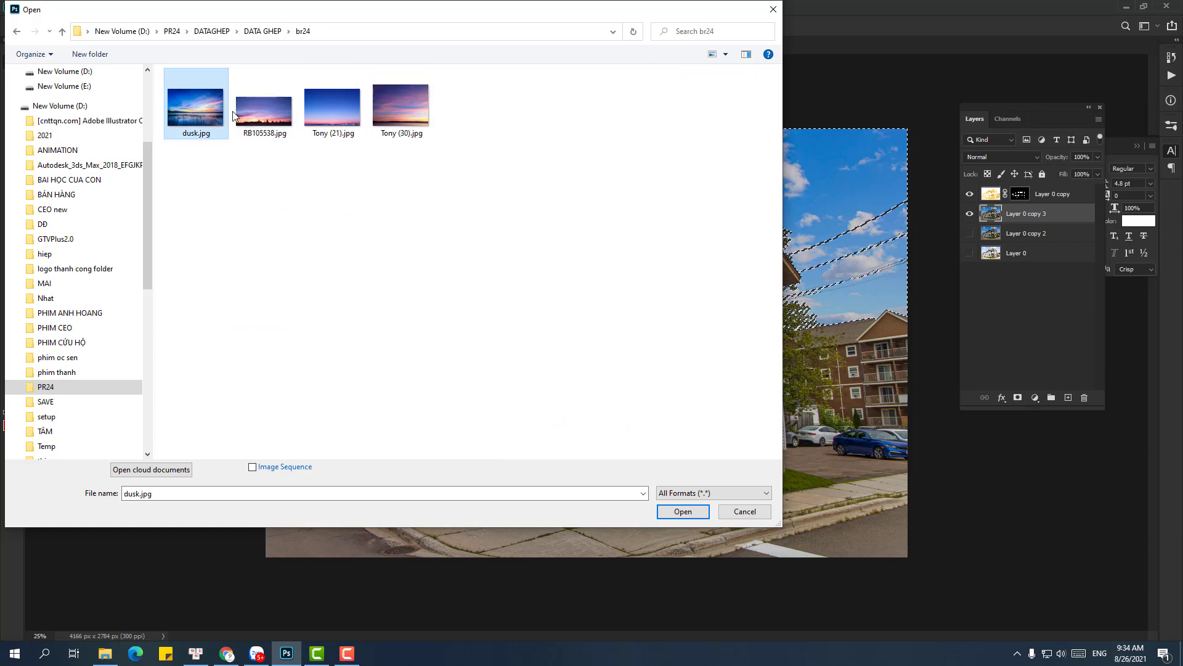
{"action": "key", "text": "Return"}
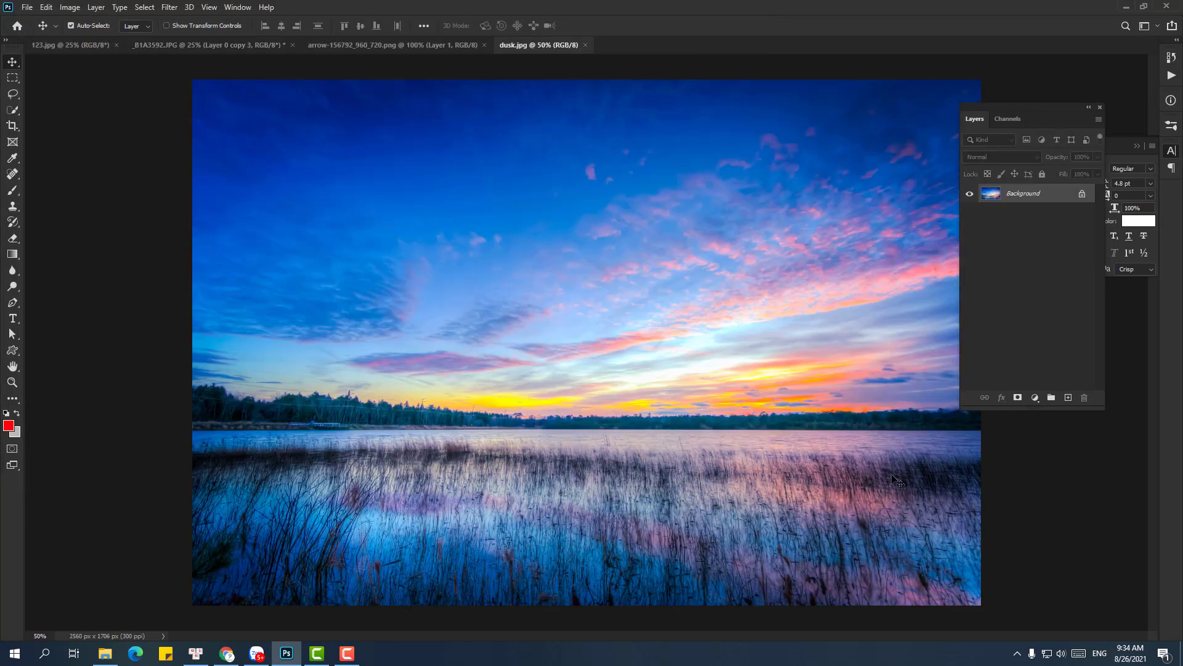
Paste the dusk sky into the house photo's sky selection as masked Layer 1
{"action": "left_click", "coordinate": [409, 40]}
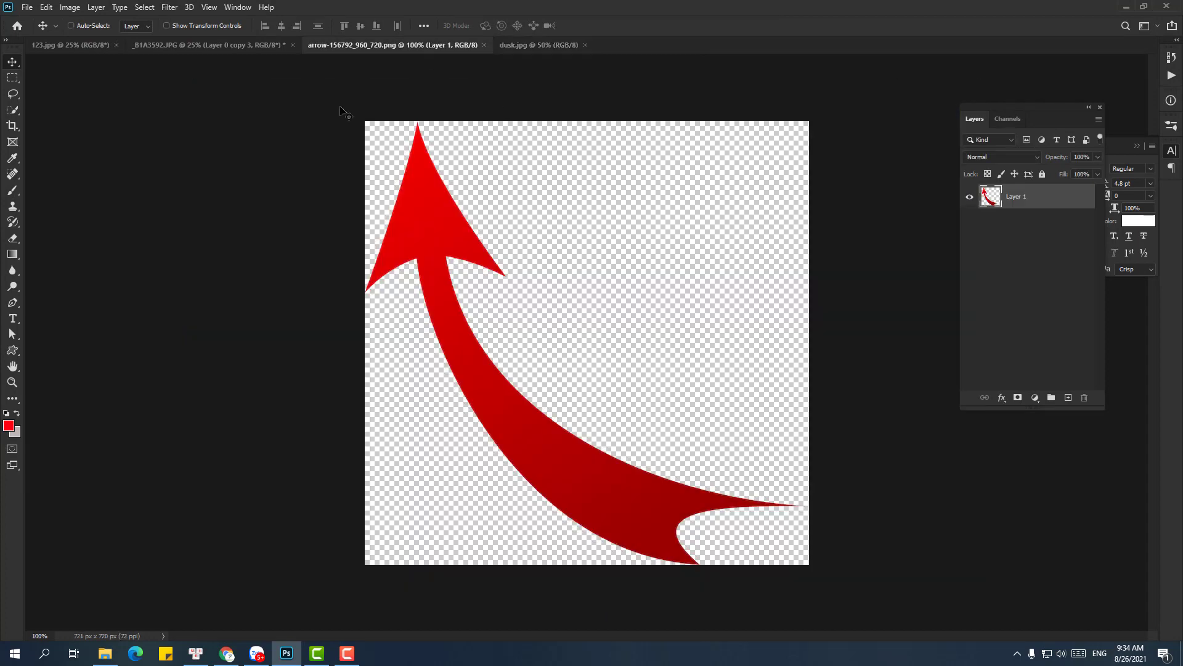
{"action": "left_click", "coordinate": [210, 44]}
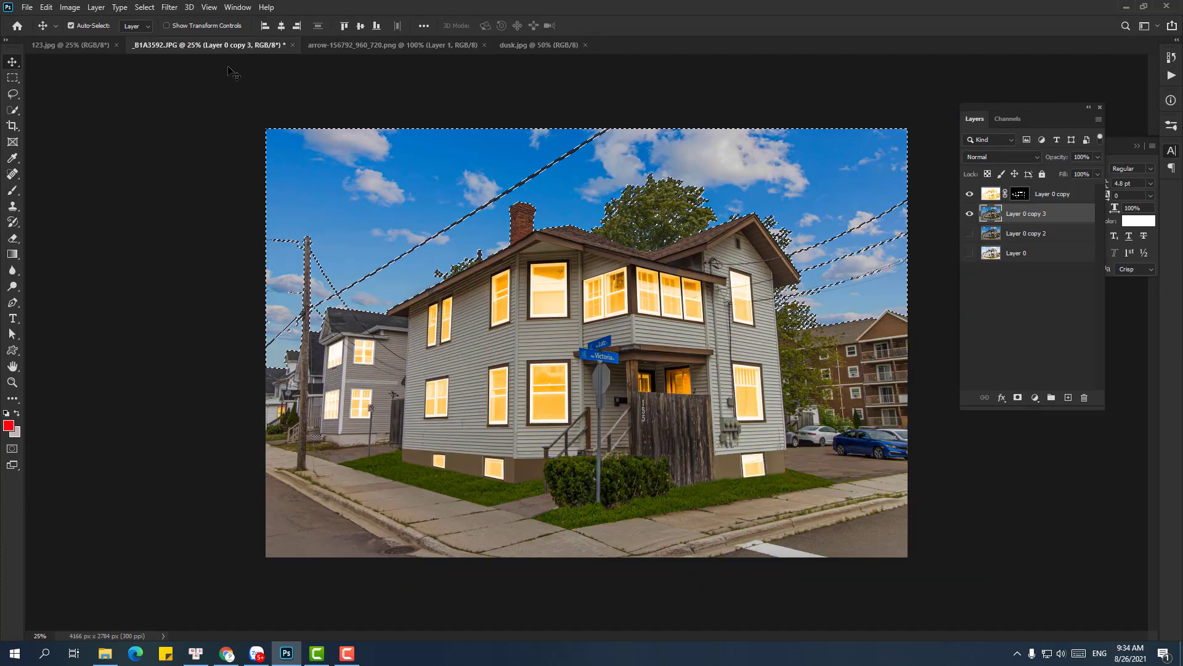
{"action": "left_click_drag", "start_coordinate": [233, 72], "coordinate": [569, 269]}
{"action": "left_click", "coordinate": [650, 265]}
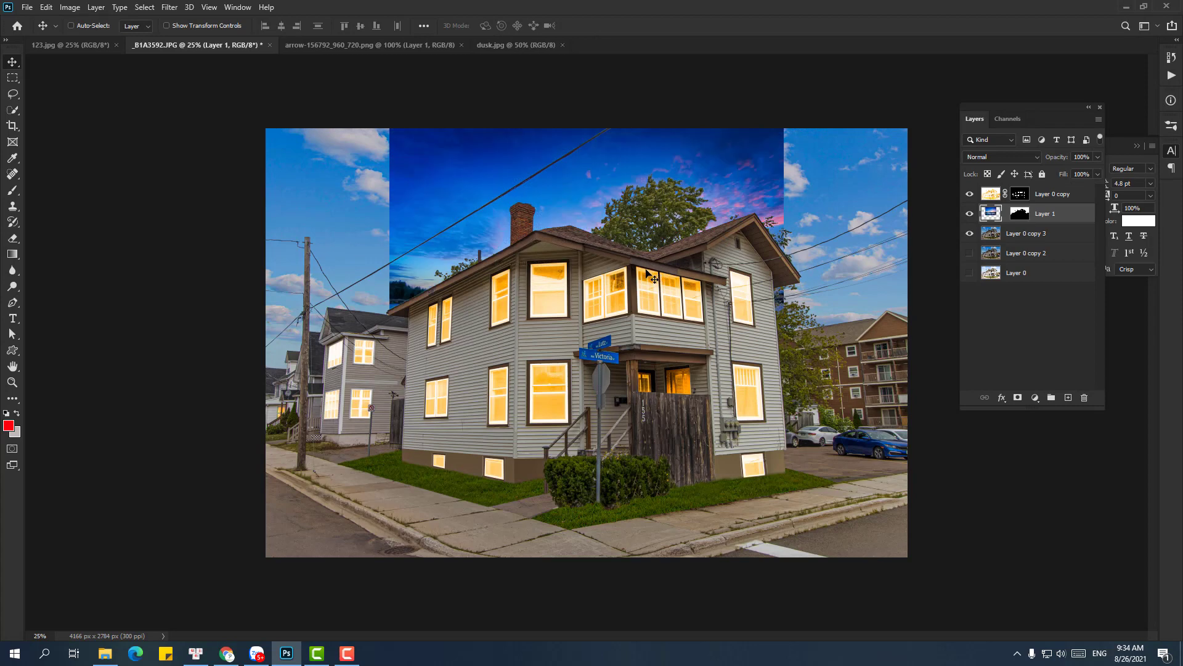
Enlarge the dusk sky to about 167% and nudge it right to fill the background
{"action": "key", "text": "ctrl+t"}
{"action": "left_click_drag", "start_coordinate": [791, 393], "coordinate": [928, 505]}
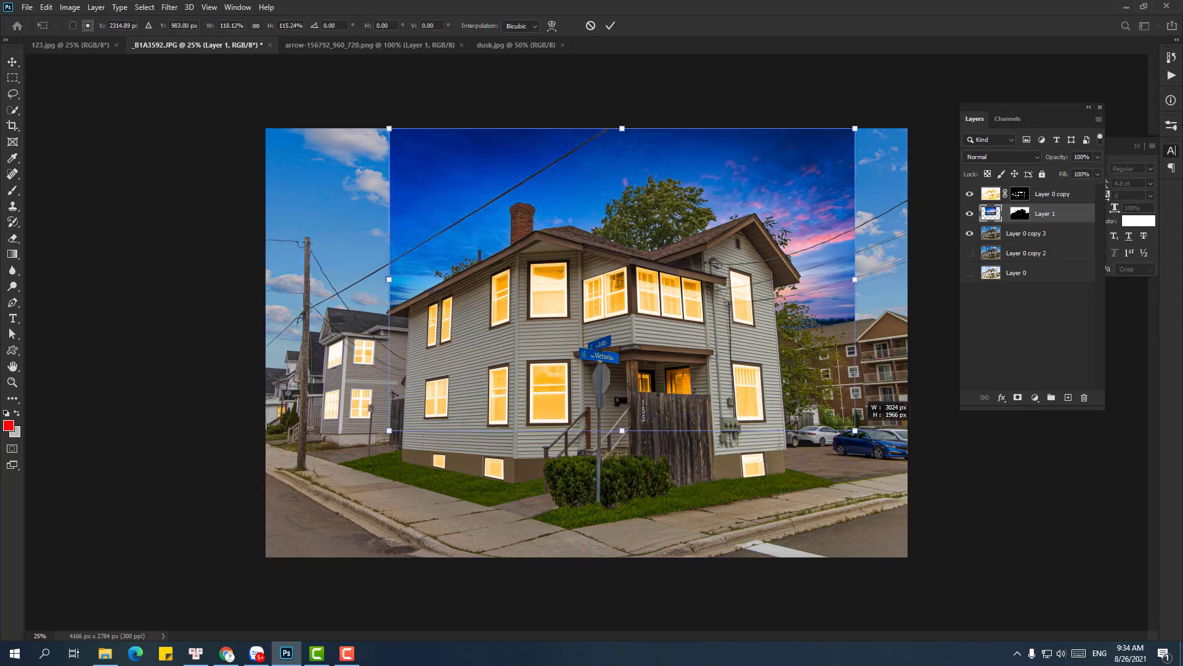
{"action": "left_click_drag", "start_coordinate": [743, 411], "coordinate": [612, 329]}
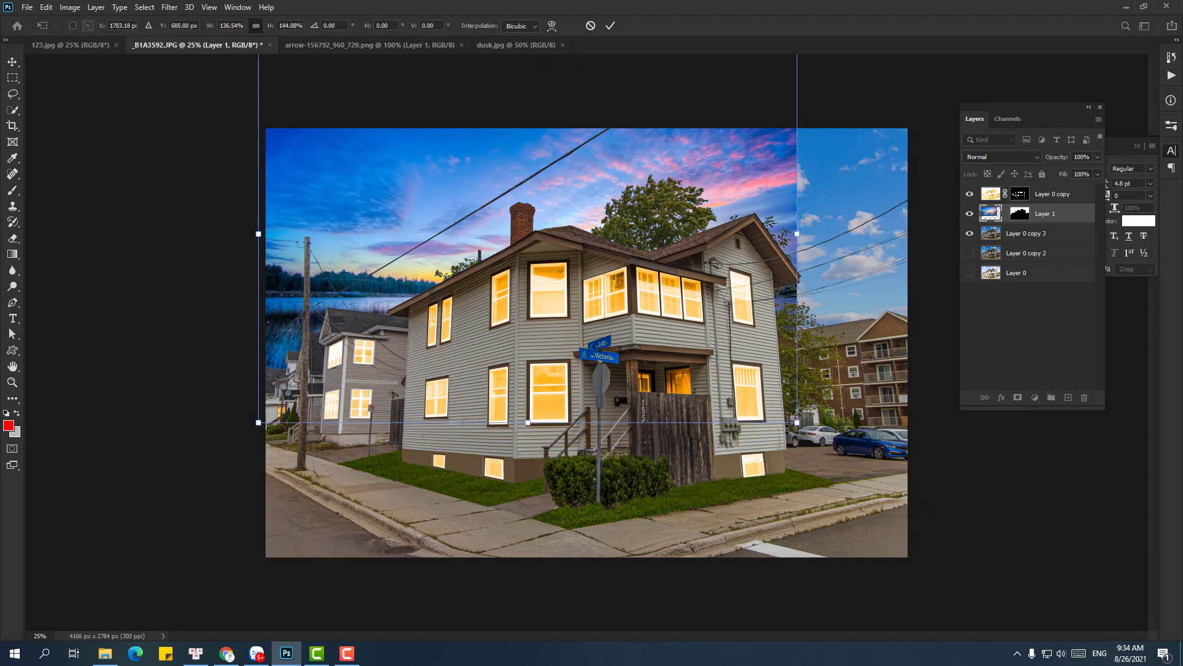
{"action": "left_click_drag", "start_coordinate": [799, 423], "coordinate": [922, 478]}
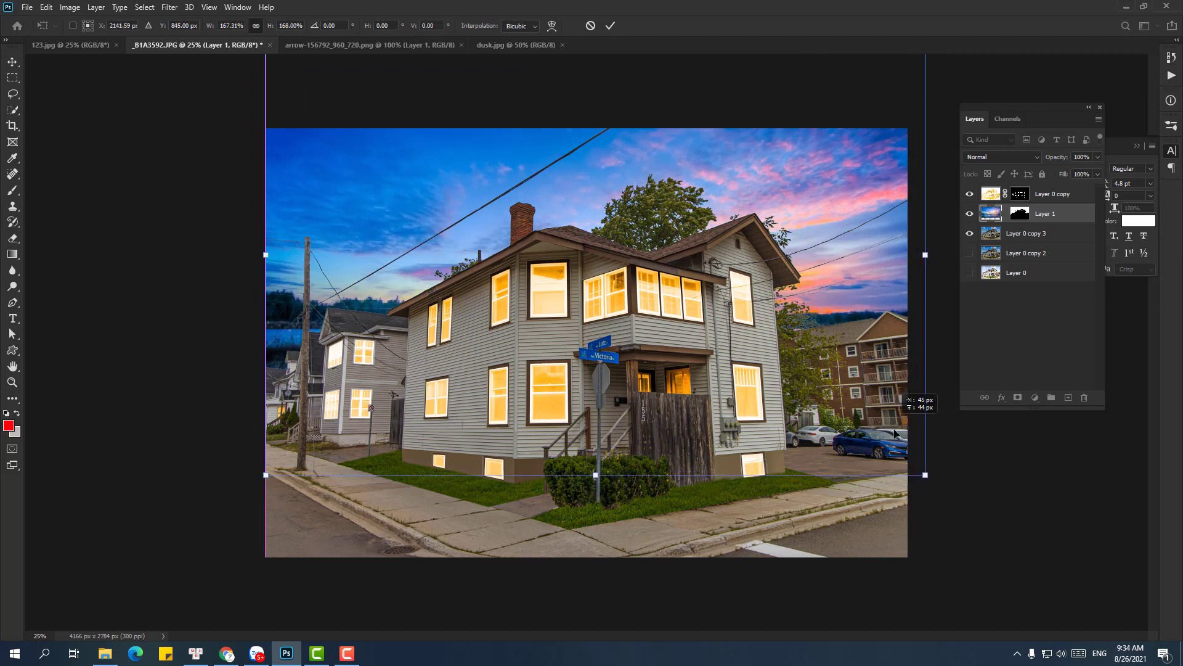
{"action": "mouse_move", "coordinate": [888, 436]}
{"action": "left_mouse_down"}
{"action": "mouse_move", "coordinate": [902, 478]}
{"action": "mouse_move", "coordinate": [895, 460]}
{"action": "mouse_move", "coordinate": [909, 447]}
{"action": "left_mouse_up"}
Commit the sky resize, temporarily hide the sky, and duplicate Layer 0 copy 3
{"action": "key", "text": "Return"}
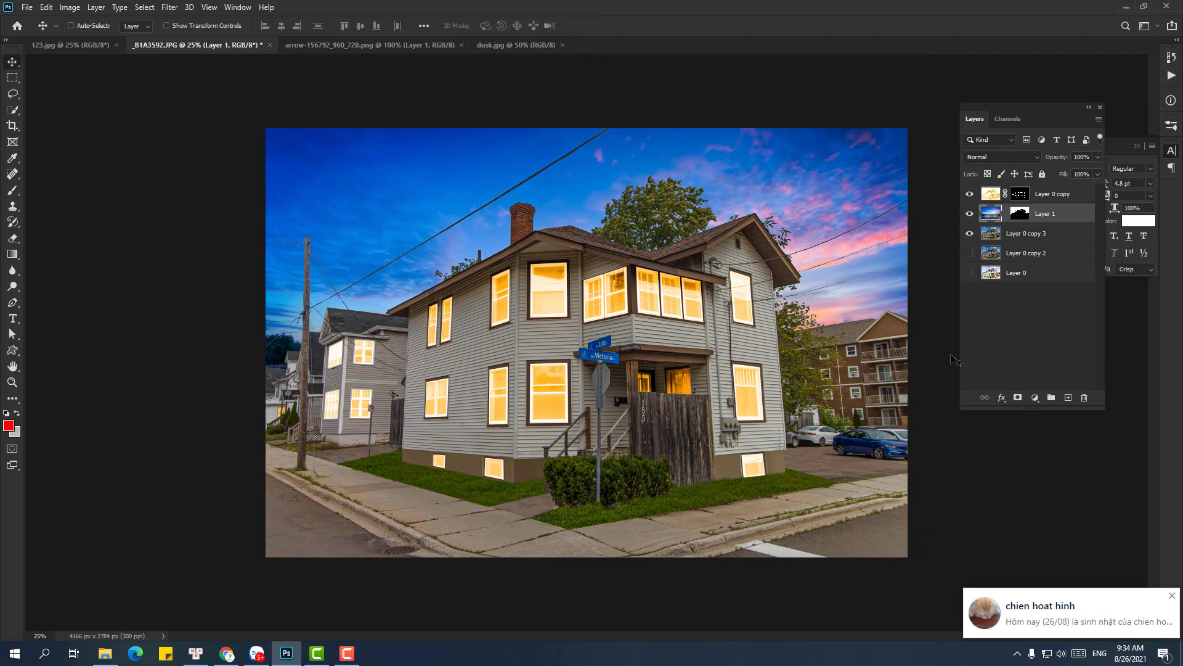
{"action": "left_click", "coordinate": [1172, 595]}
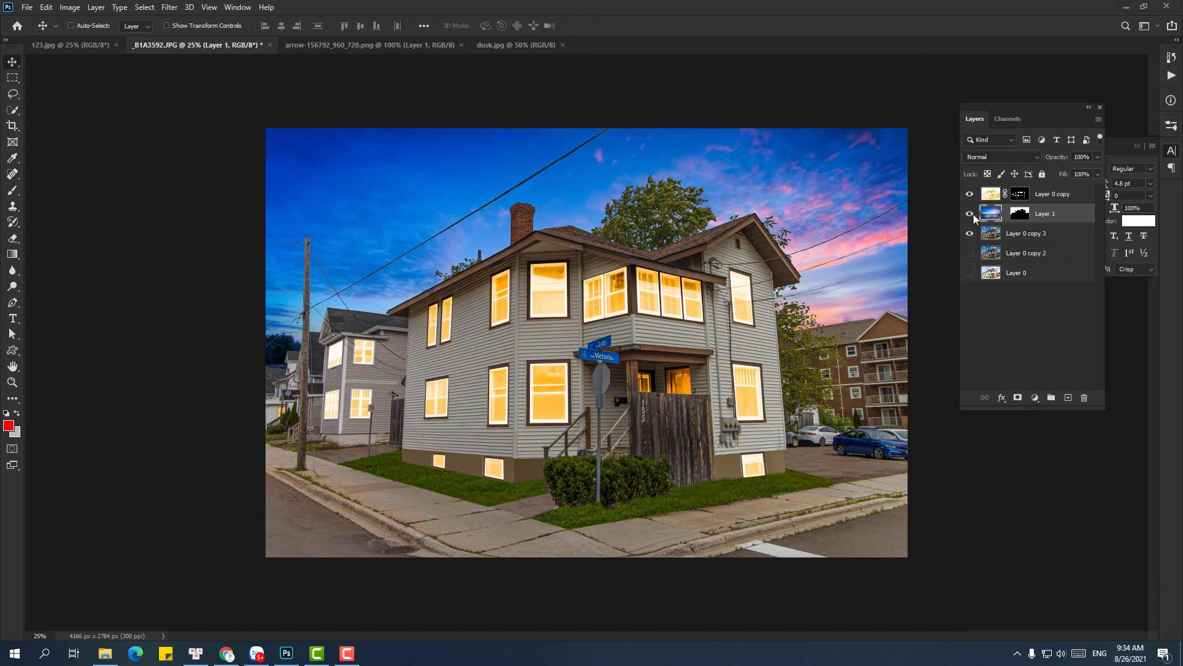
{"action": "left_click", "coordinate": [970, 235]}
{"action": "left_click", "coordinate": [1014, 241]}
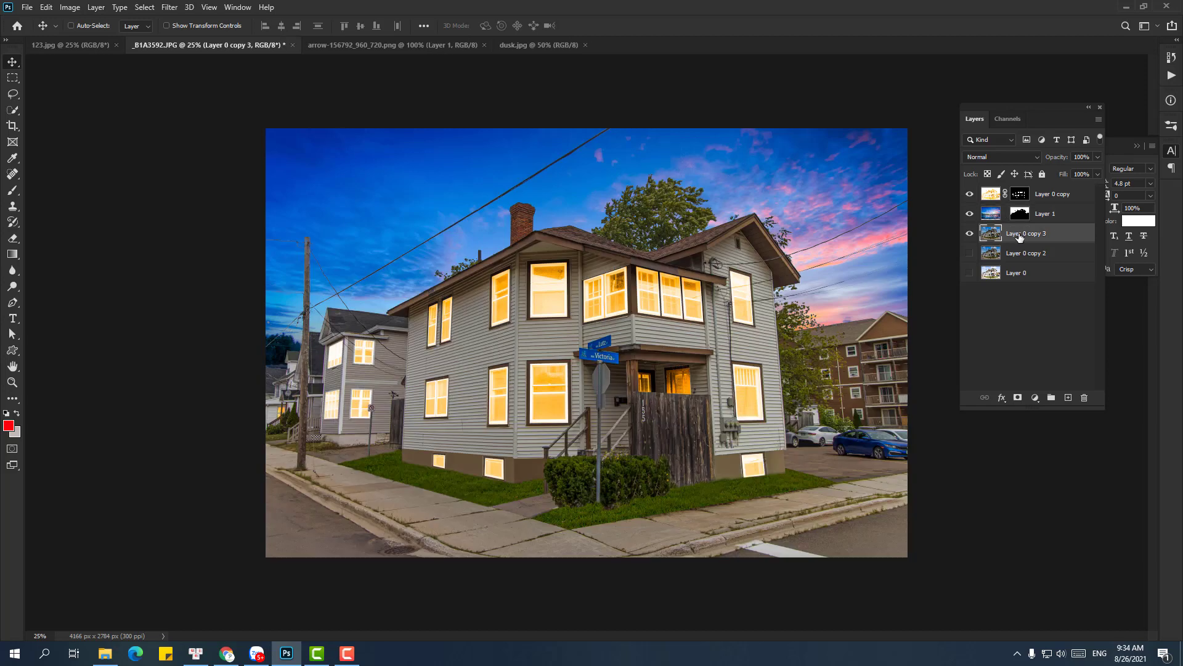
{"action": "key", "text": "ctrl+j"}
Set Layer 0 copy 4 to Soft Light blending at 65% opacity
{"action": "left_click", "coordinate": [974, 155]}
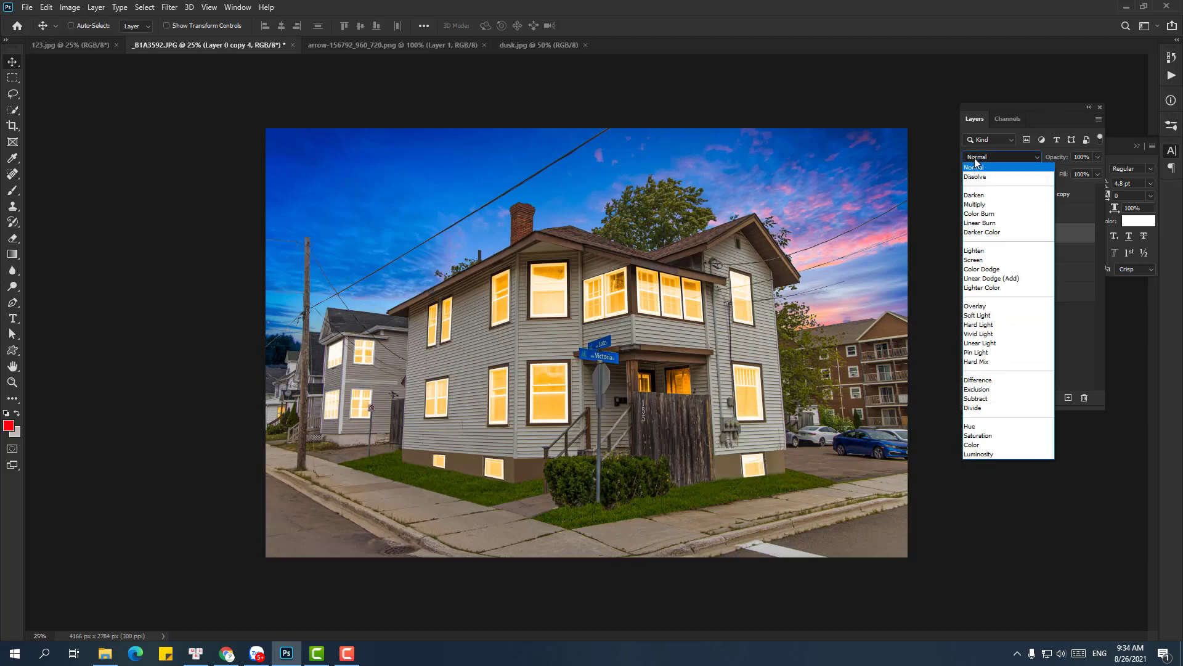
{"action": "left_click", "coordinate": [979, 194]}
{"action": "key", "text": "shift+plus"}
{"action": "key", "text": "shift+plus"}
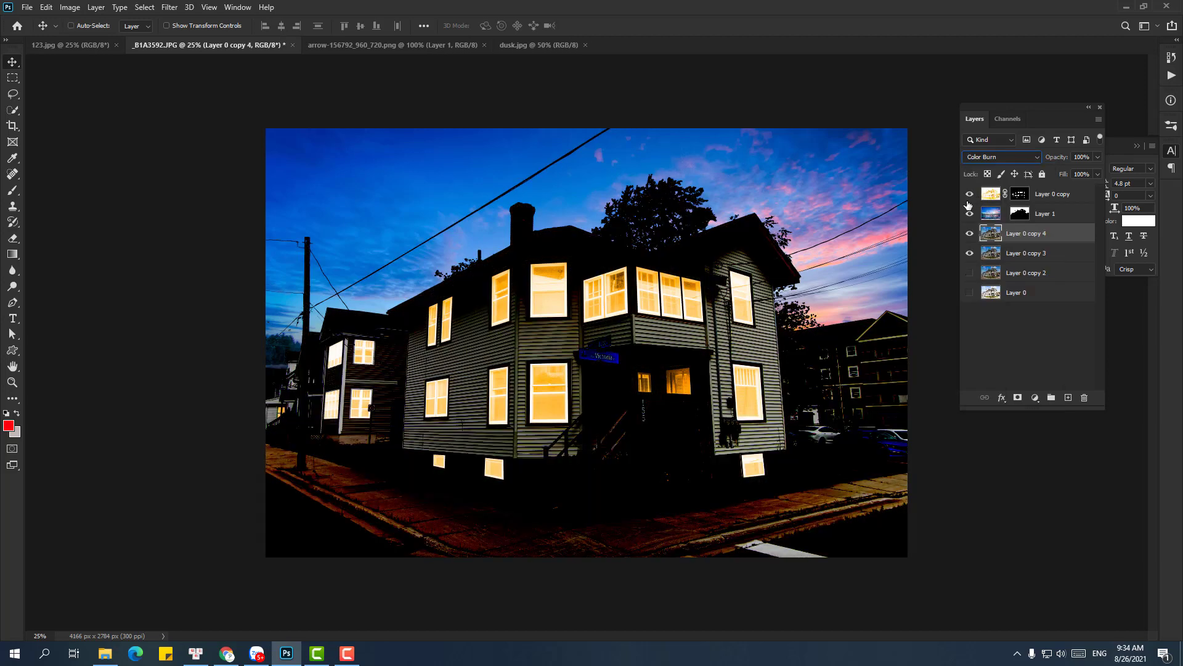
{"action": "key", "text": "shift+plus"}
{"action": "key", "text": "shift+plus"}
{"action": "key", "text": "shift+plus"}
{"action": "key", "text": "shift+plus"}
{"action": "key", "text": "shift+plus"}
{"action": "key", "text": "shift+plus"}
{"action": "key", "text": "shift+plus"}
{"action": "key", "text": "shift+plus"}
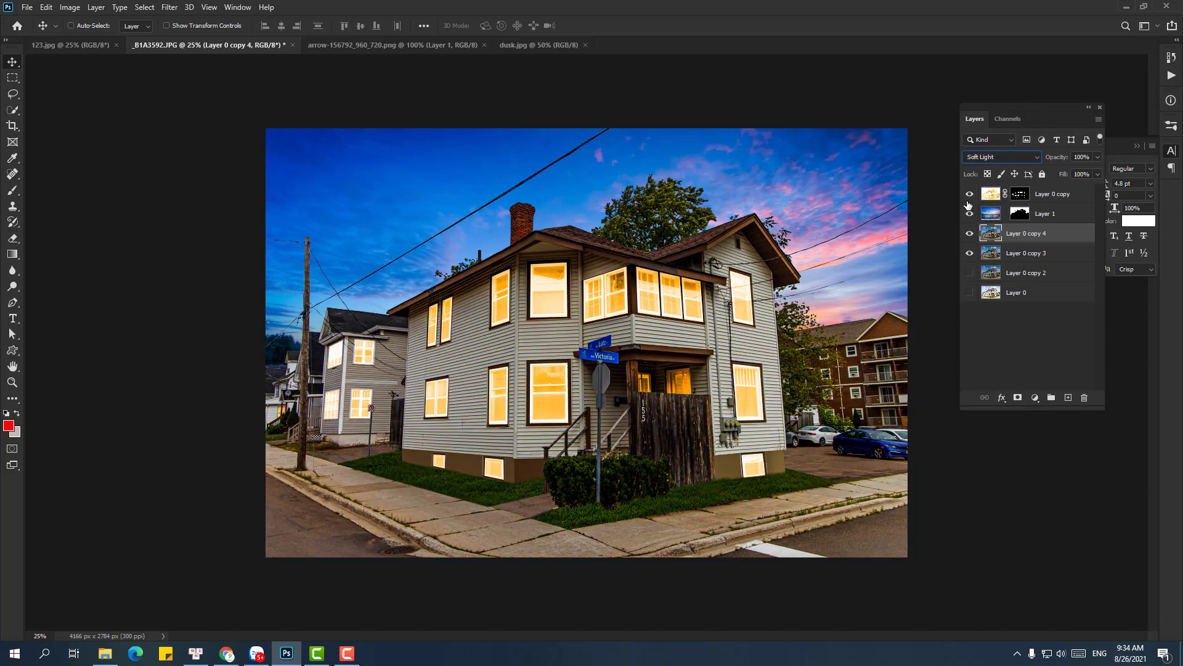
{"action": "key", "text": "shift+plus"}
{"action": "key", "text": "shift+plus"}
{"action": "key", "text": "shift+minus"}
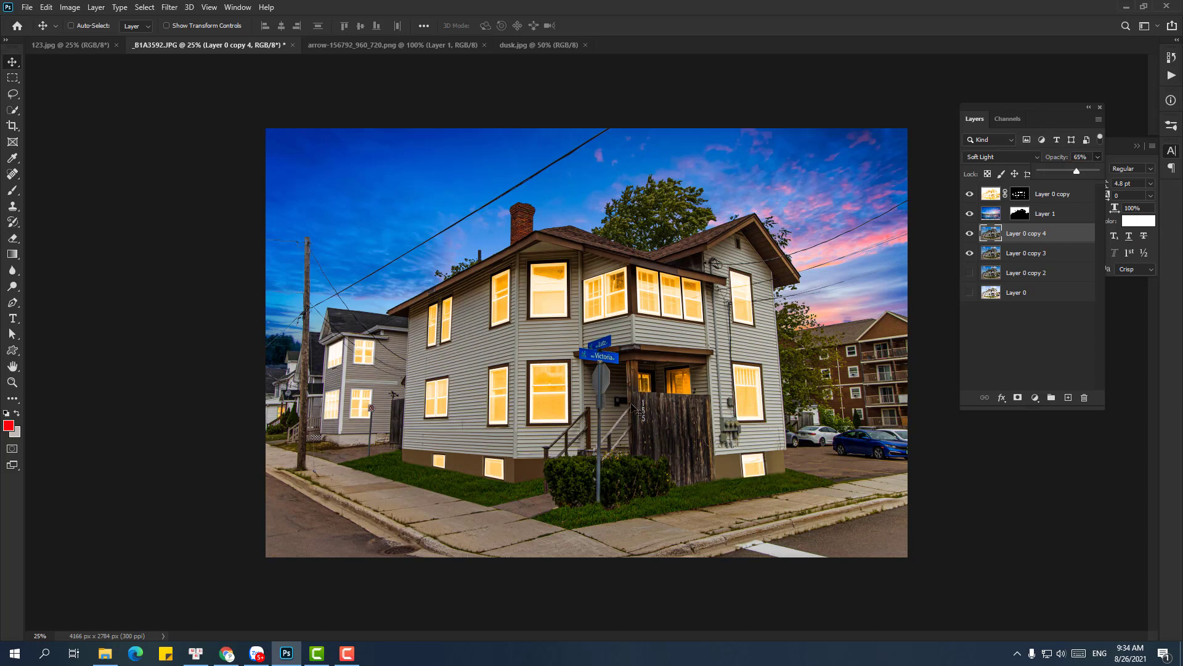
{"action": "left_click", "coordinate": [969, 233]}
Show the dusk sky and Layer 0 copy 4 again and give the copy a white mask
{"action": "left_click", "coordinate": [970, 214]}
{"action": "left_click", "coordinate": [970, 237]}
{"action": "left_click", "coordinate": [1018, 398]}
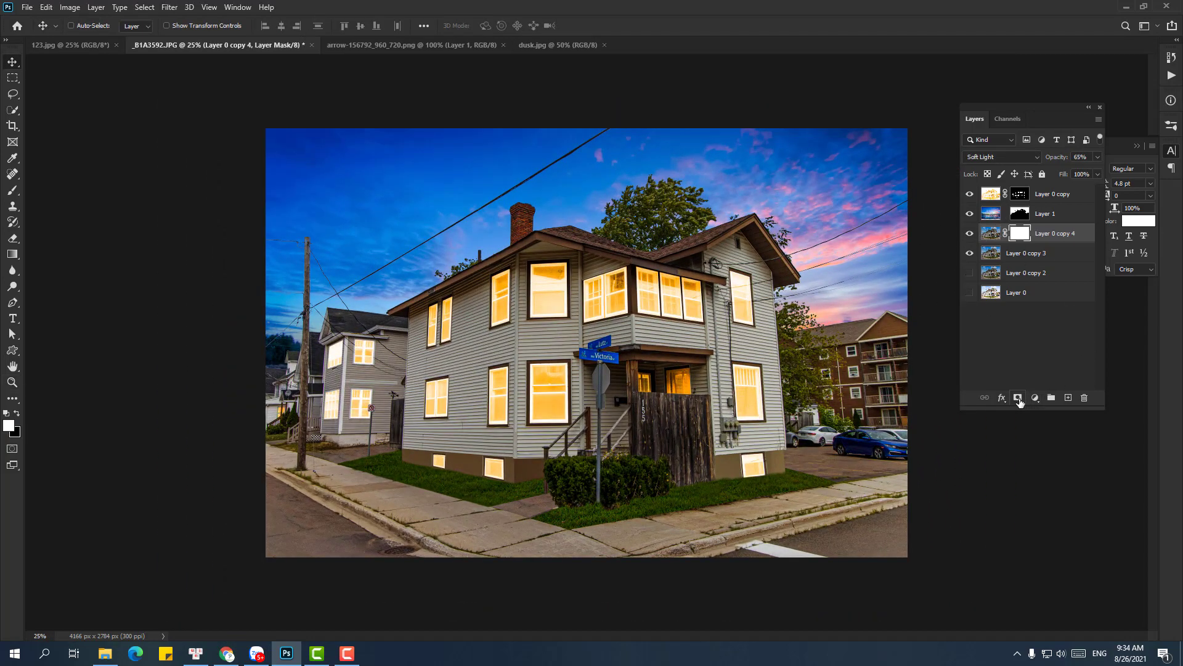
Set up a 155 px brush and duplicate Layer 0 copy 3 into Layer 0 copy 5
{"action": "key", "text": "b"}
{"action": "key", "text": "ctrl+plus"}
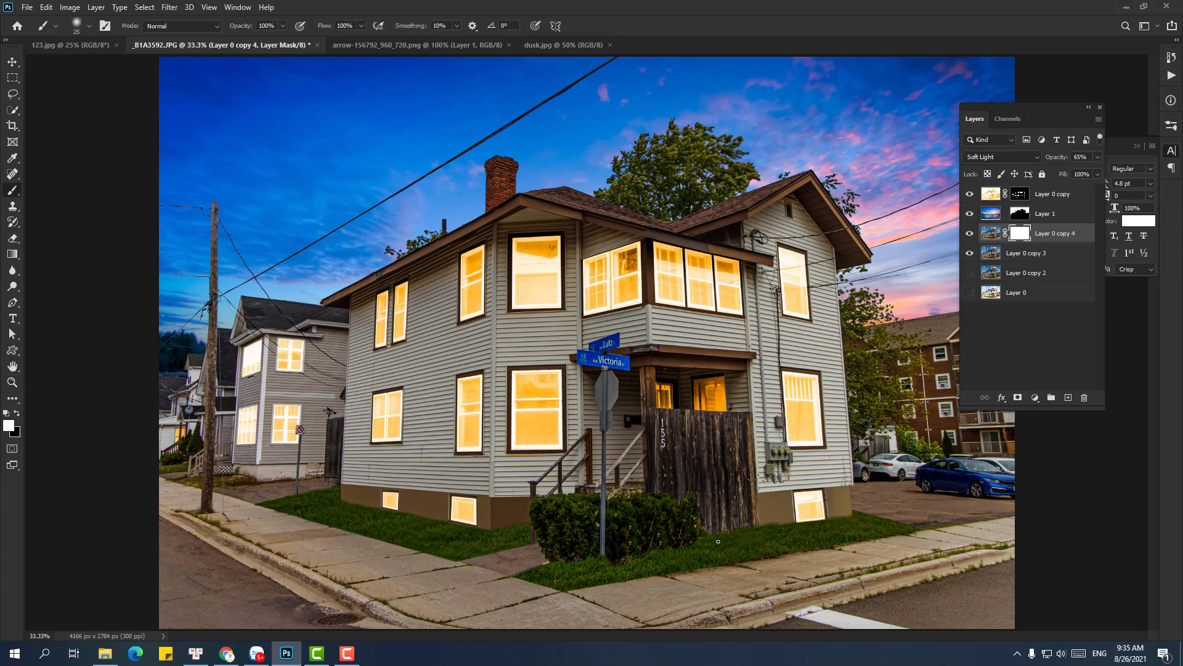
{"action": "right_click", "coordinate": [733, 439]}
{"action": "key", "text": "Return"}
{"action": "left_click_drag", "start_coordinate": [828, 471], "coordinate": [910, 454]}
{"action": "right_click", "coordinate": [786, 522]}
{"action": "key", "text": "Return"}
{"action": "left_click", "coordinate": [1026, 260]}
{"action": "key", "text": "ctrl+j"}
Move Layer 0 copy 5 above the sky and apply Camera Raw: Temperature +14, Exposure +0.75, Texture +55
{"action": "left_click_drag", "start_coordinate": [1034, 260], "coordinate": [1025, 204]}
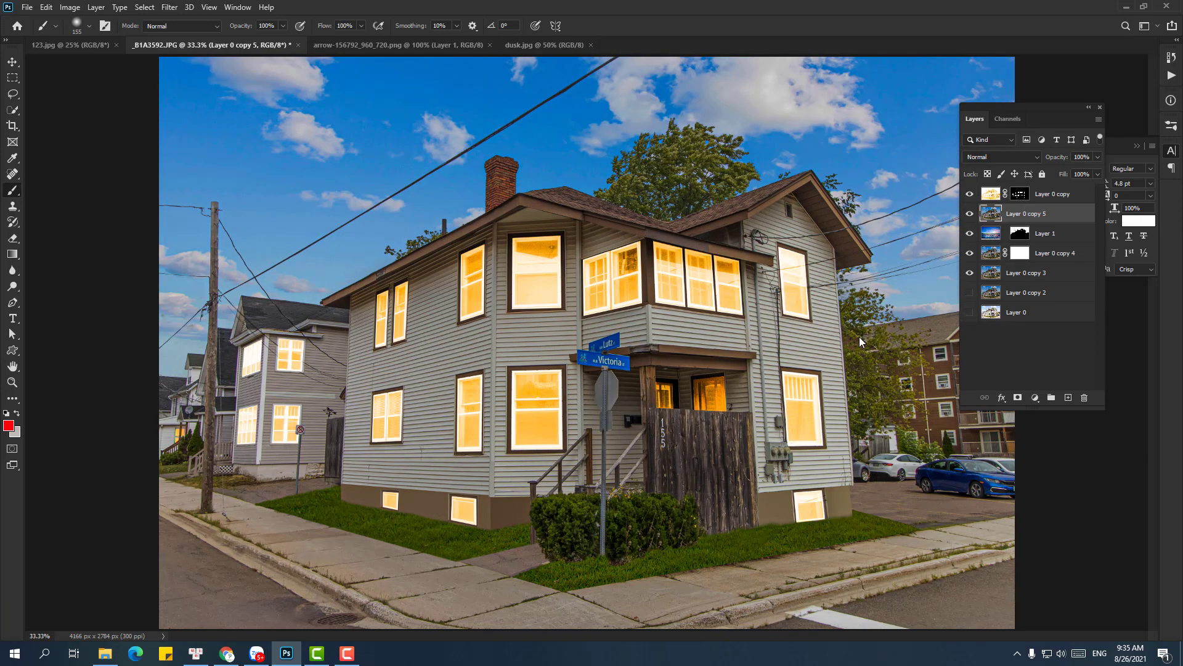
{"action": "key", "text": "ctrl+shift+a"}
{"action": "left_click_drag", "start_coordinate": [792, 237], "coordinate": [803, 237]}
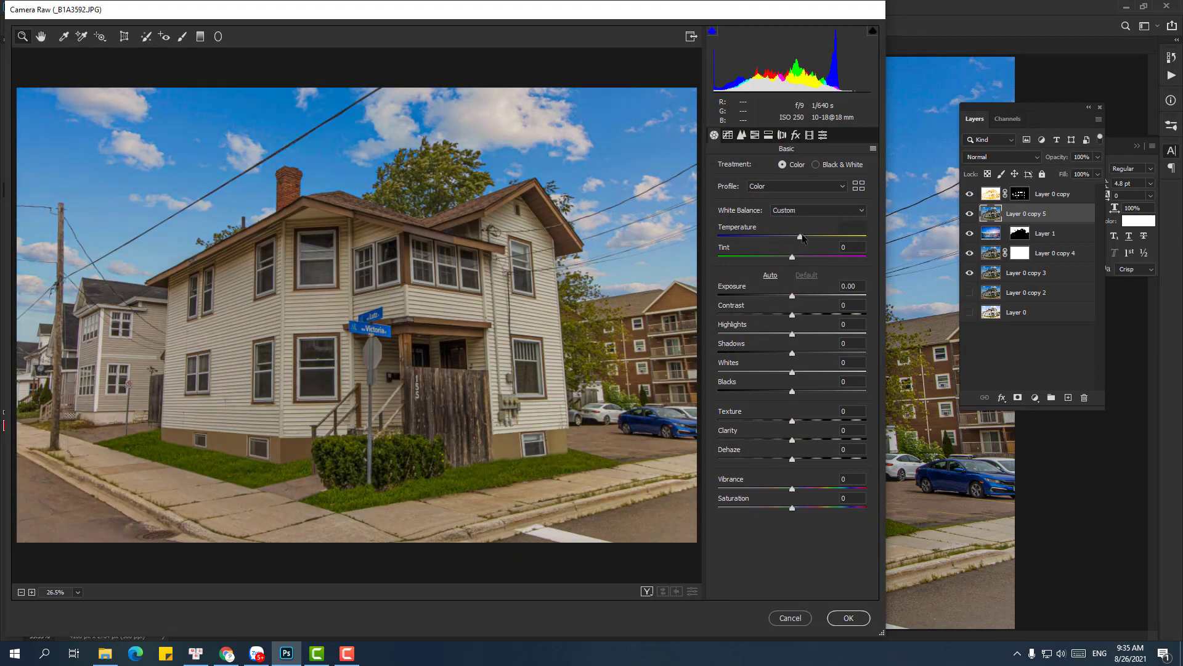
{"action": "left_click_drag", "start_coordinate": [794, 286], "coordinate": [805, 286]}
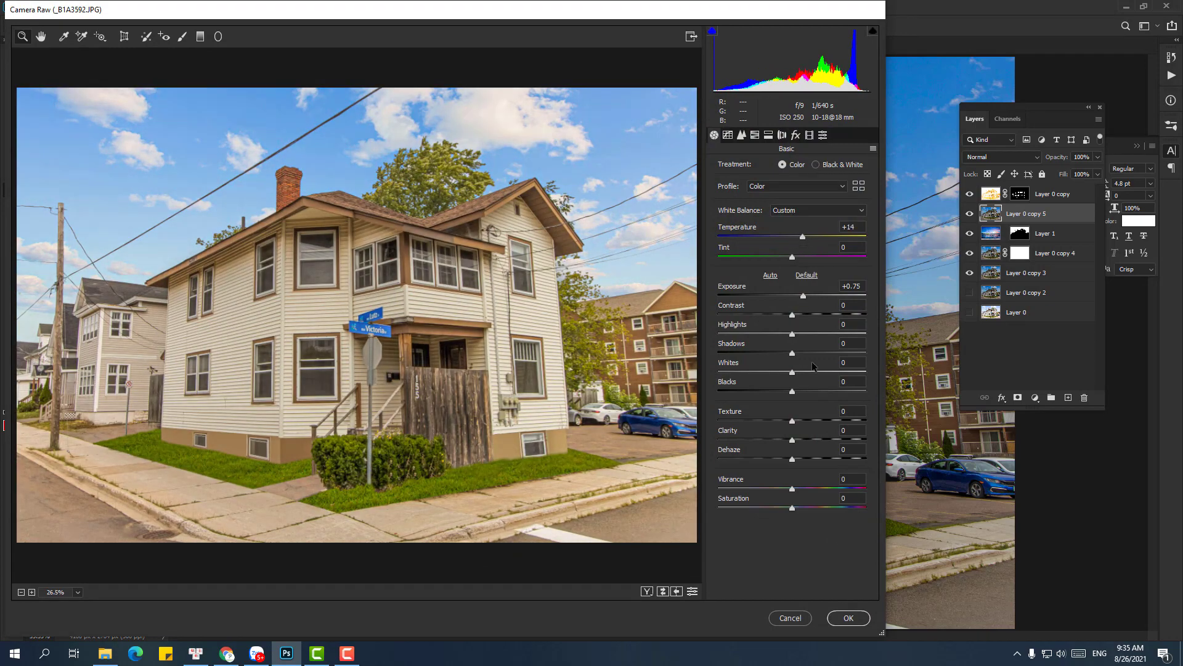
{"action": "left_click_drag", "start_coordinate": [792, 421], "coordinate": [844, 421]}
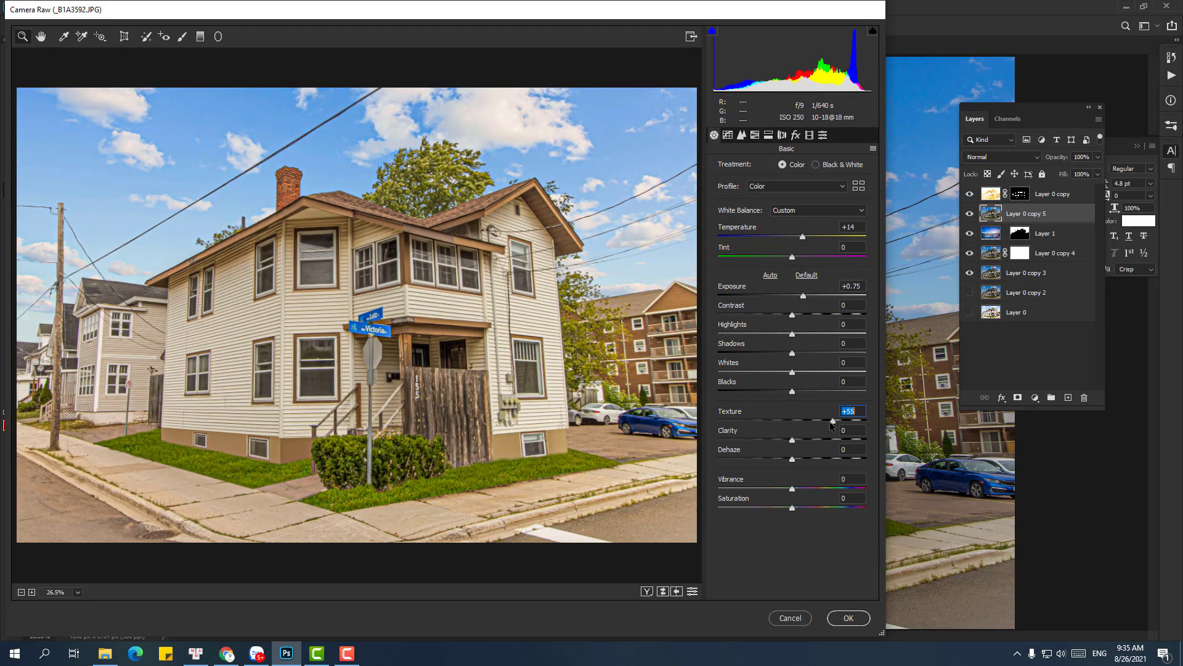
{"action": "left_click", "coordinate": [848, 617]}
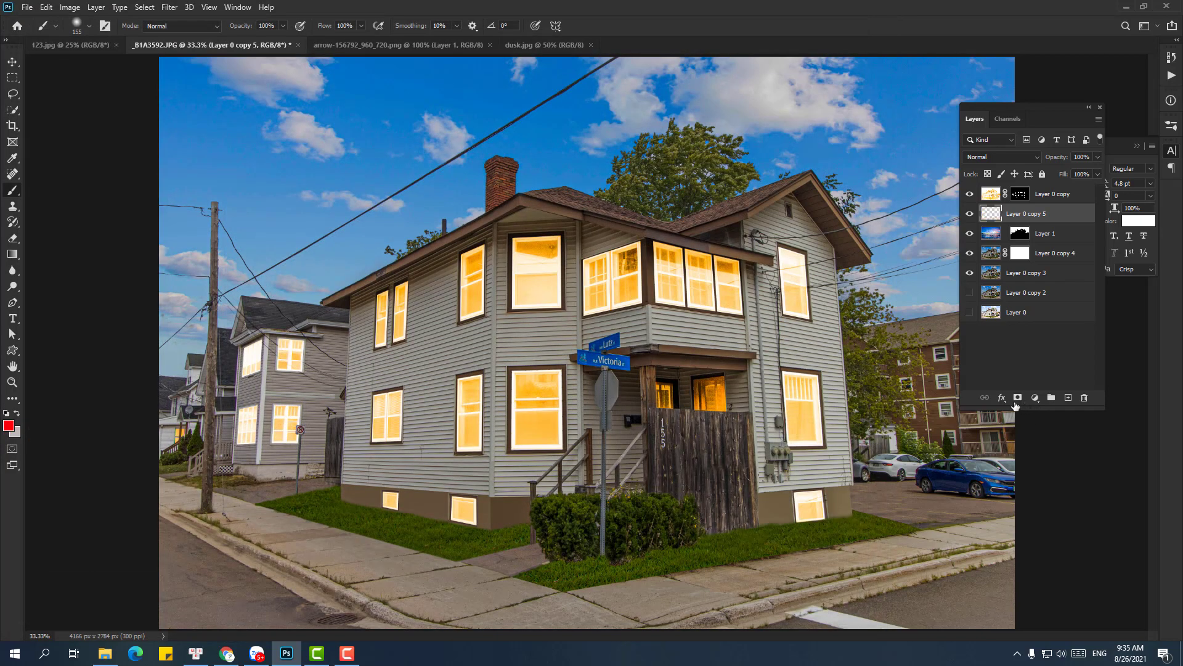
Invert Layer 0 copy 5's mask to black, set brush opacity to 14%, and zoom out
{"action": "key", "text": "ctrl+i"}
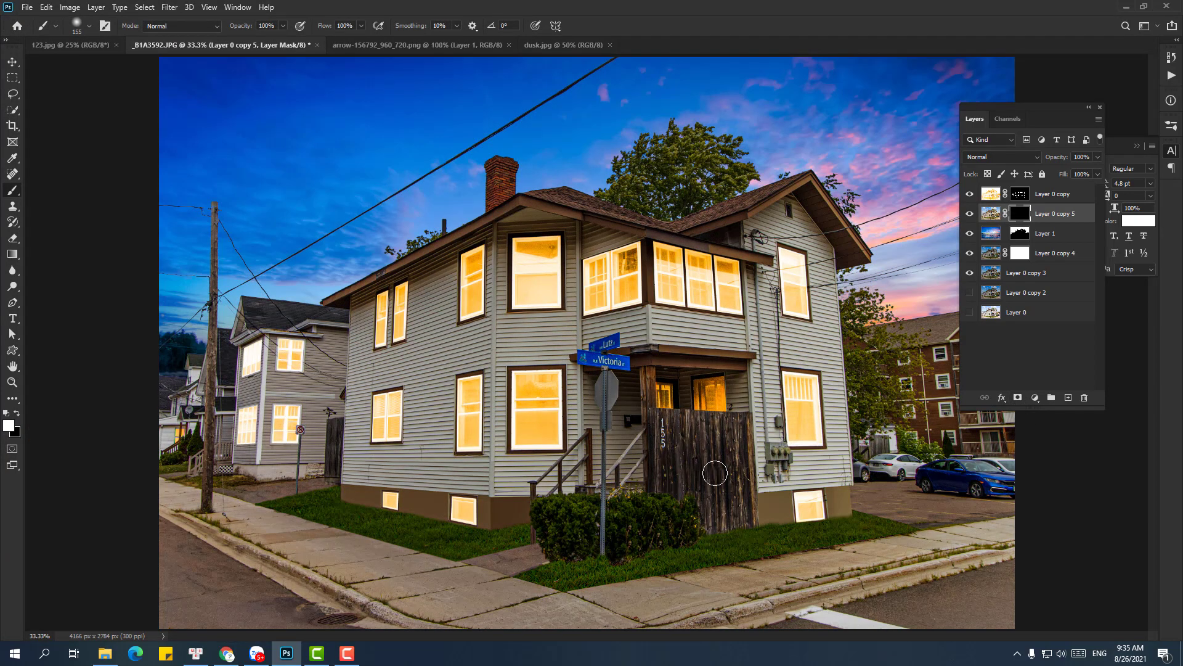
{"action": "left_click_drag", "start_coordinate": [715, 539], "coordinate": [767, 532]}
{"action": "key", "text": "ctrl+z"}
{"action": "left_click", "coordinate": [283, 27]}
{"action": "left_click_drag", "start_coordinate": [238, 45], "coordinate": [233, 45]}
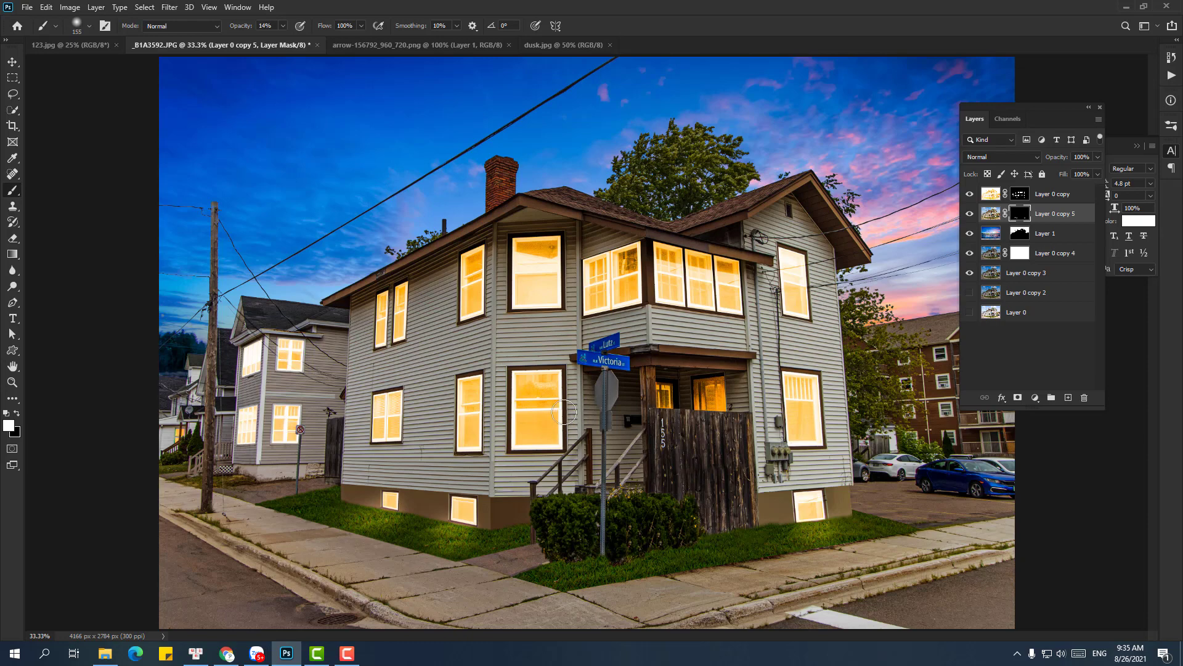
{"action": "key", "text": "z"}
{"action": "left_click_drag", "start_coordinate": [736, 416], "coordinate": [655, 424]}
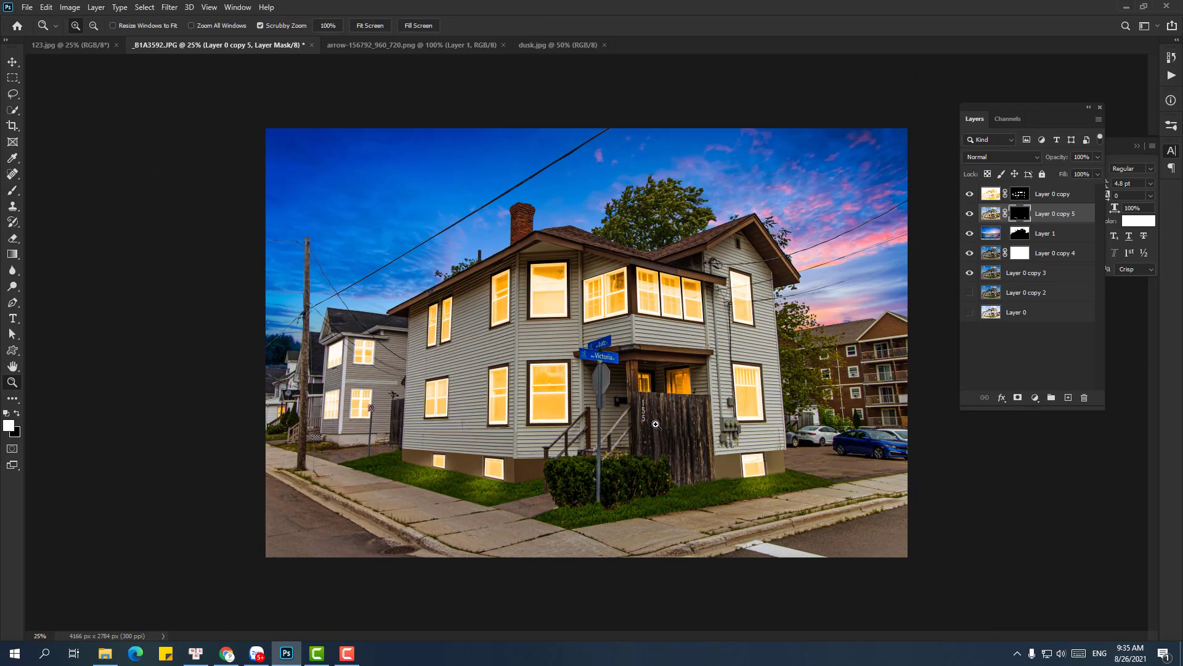
Create a new empty layer and switch to the Brush tool zoomed in on the house
{"action": "key", "text": "v"}
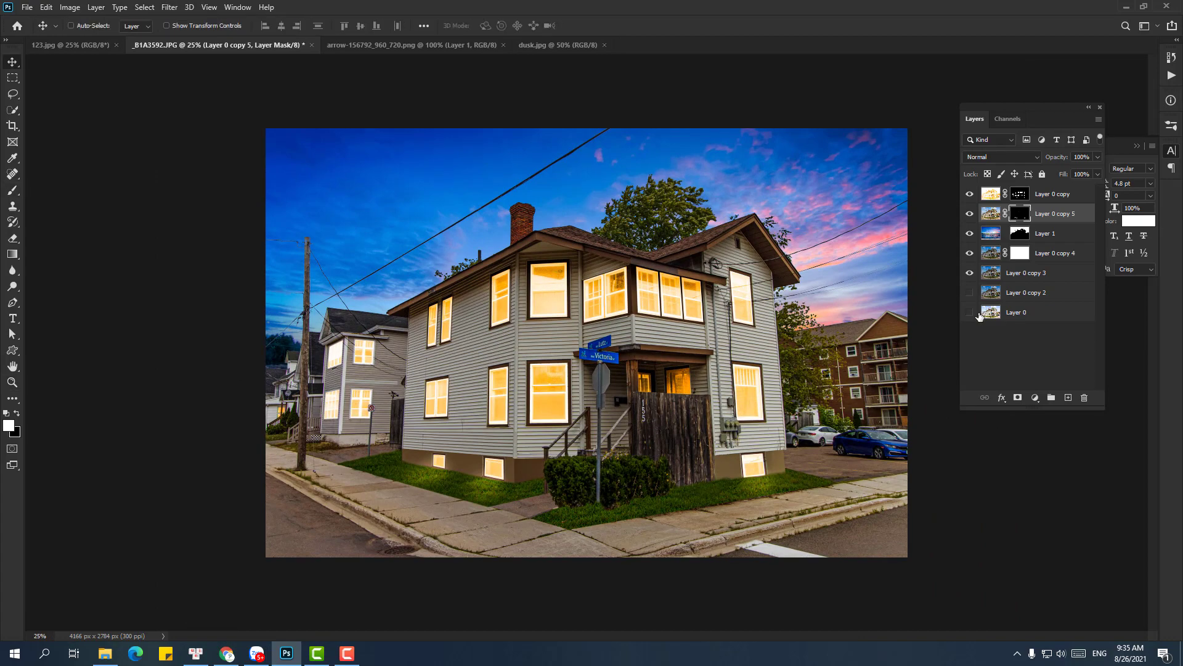
{"action": "left_click", "coordinate": [1069, 398]}
{"action": "key", "text": "b"}
{"action": "key", "text": "ctrl+plus"}
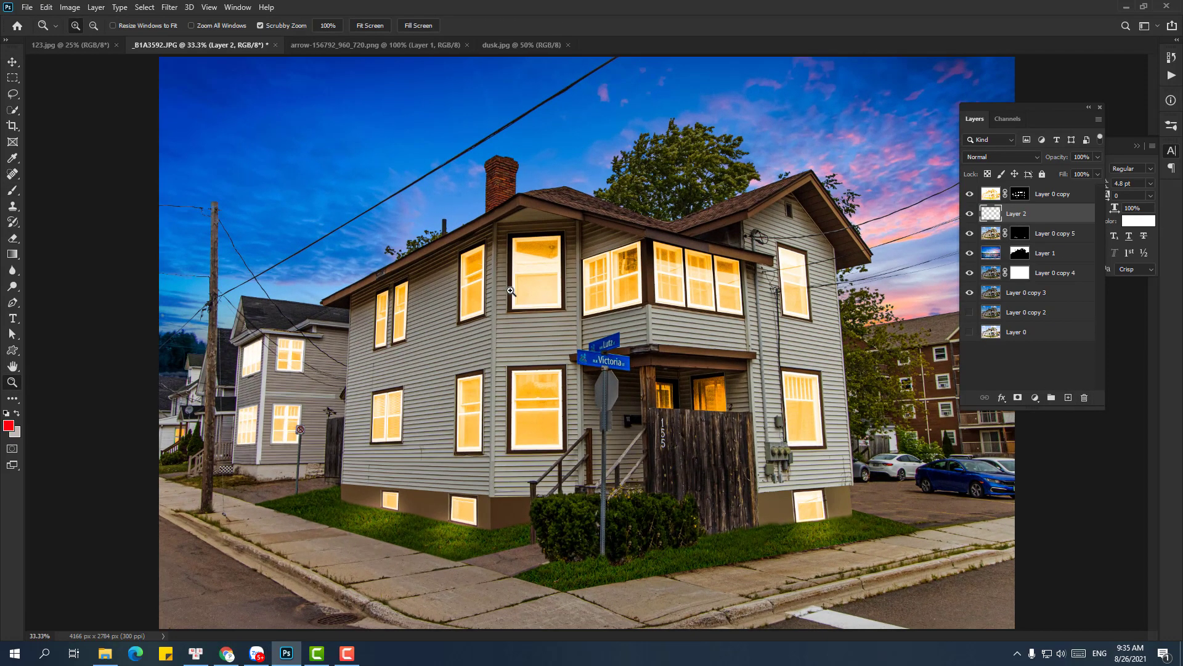
Choose the Flare 71 brush tip from the brush picker
{"action": "right_click", "coordinate": [621, 354]}
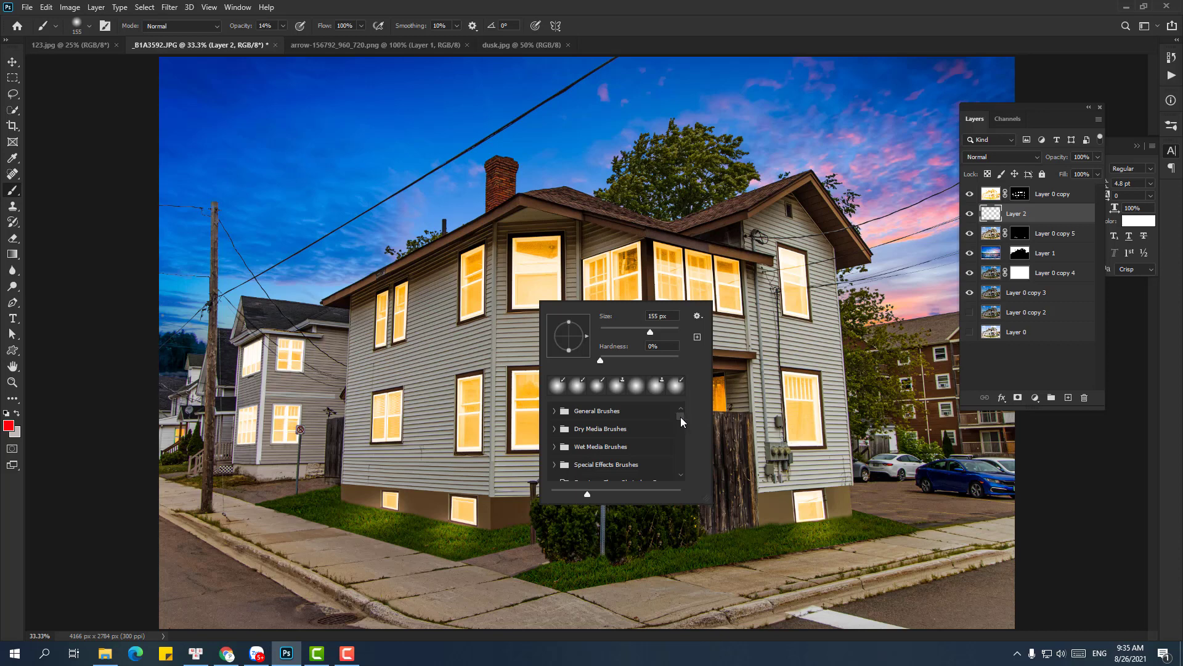
{"action": "left_click_drag", "start_coordinate": [681, 417], "coordinate": [685, 493]}
{"action": "left_click_drag", "start_coordinate": [681, 419], "coordinate": [686, 465]}
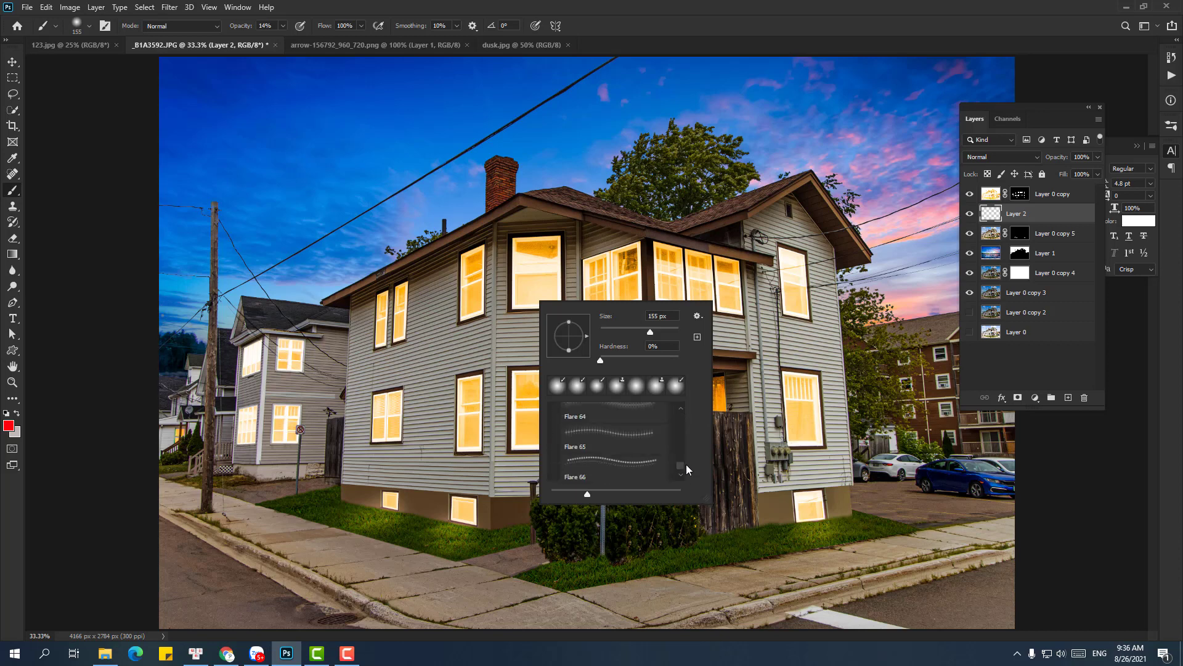
{"action": "left_click", "coordinate": [613, 456]}
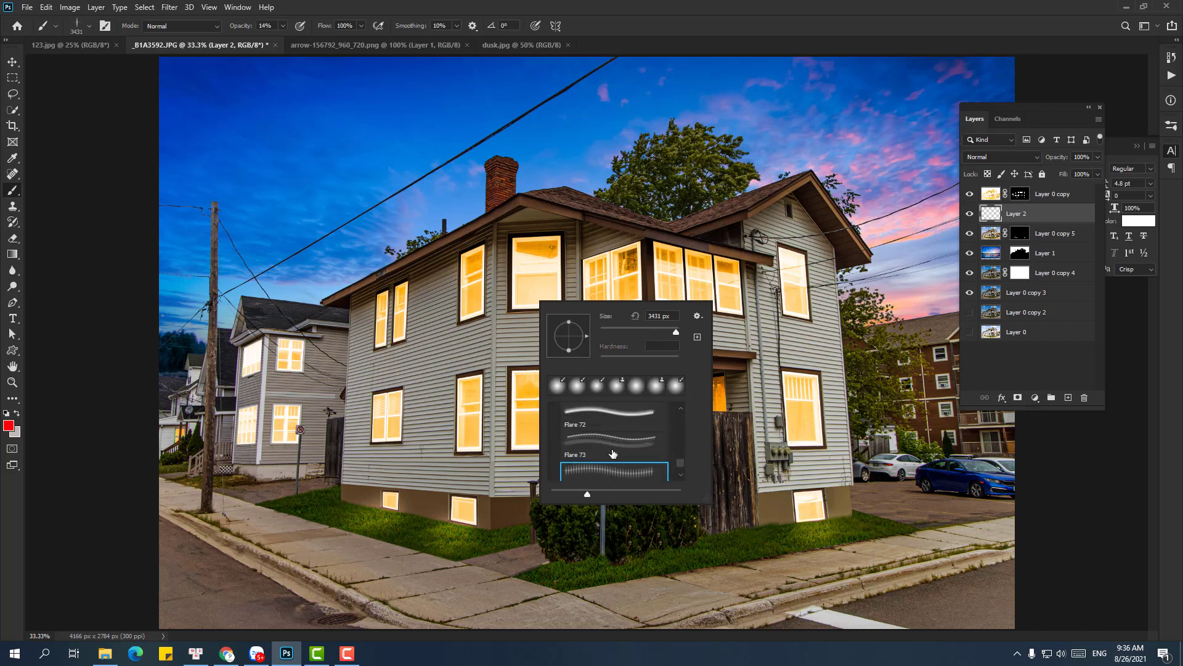
{"action": "scroll", "coordinate": [613, 454], "scroll_direction": "up", "scroll_amount": 1}
{"action": "scroll", "coordinate": [612, 454], "scroll_direction": "up", "scroll_amount": 1}
{"action": "left_click", "coordinate": [598, 418]}
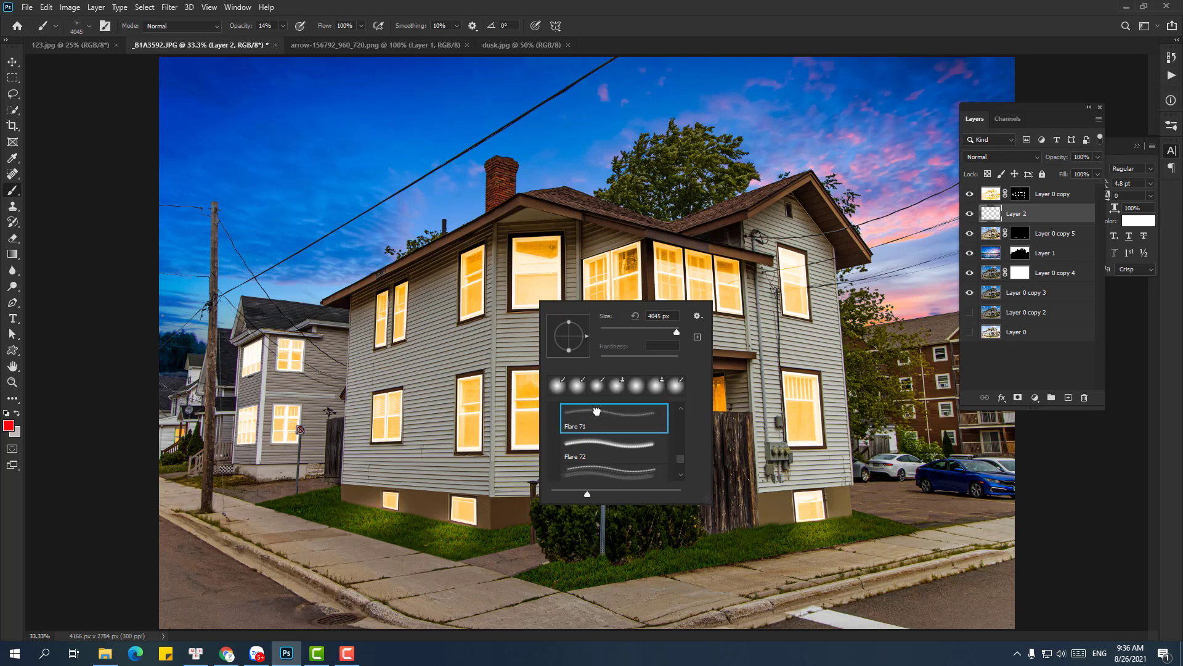
{"action": "key", "text": "Return"}
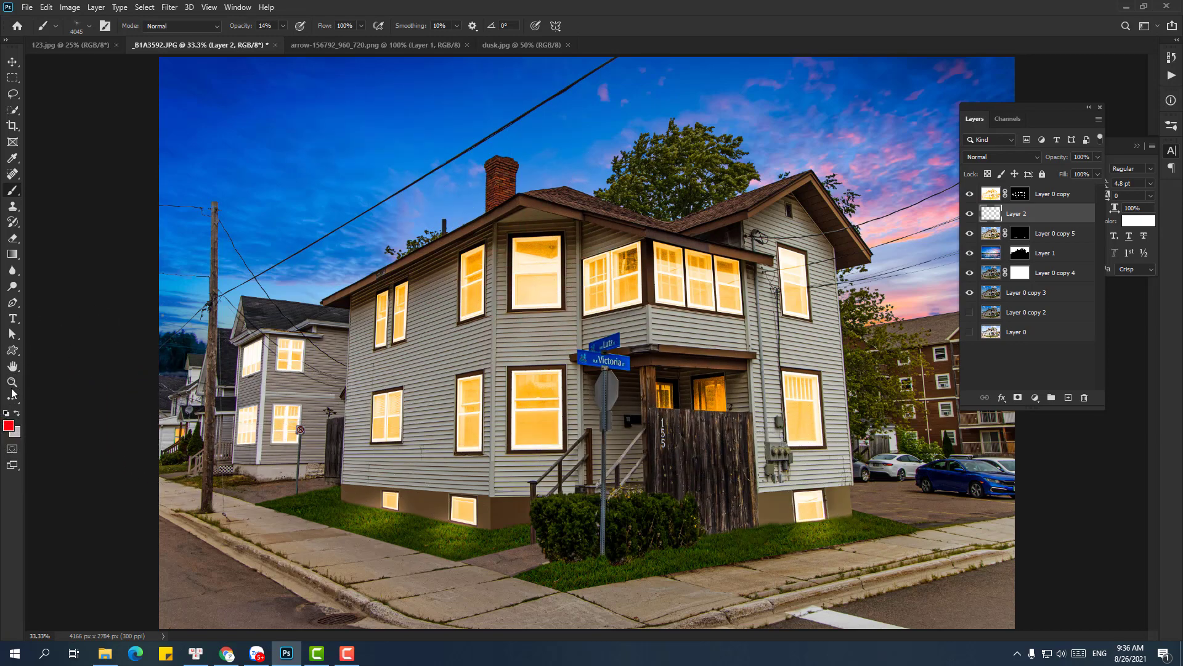
Set the foreground colour to orange #ffac03
{"action": "left_click", "coordinate": [8, 426]}
{"action": "type", "text": "ffac03"}
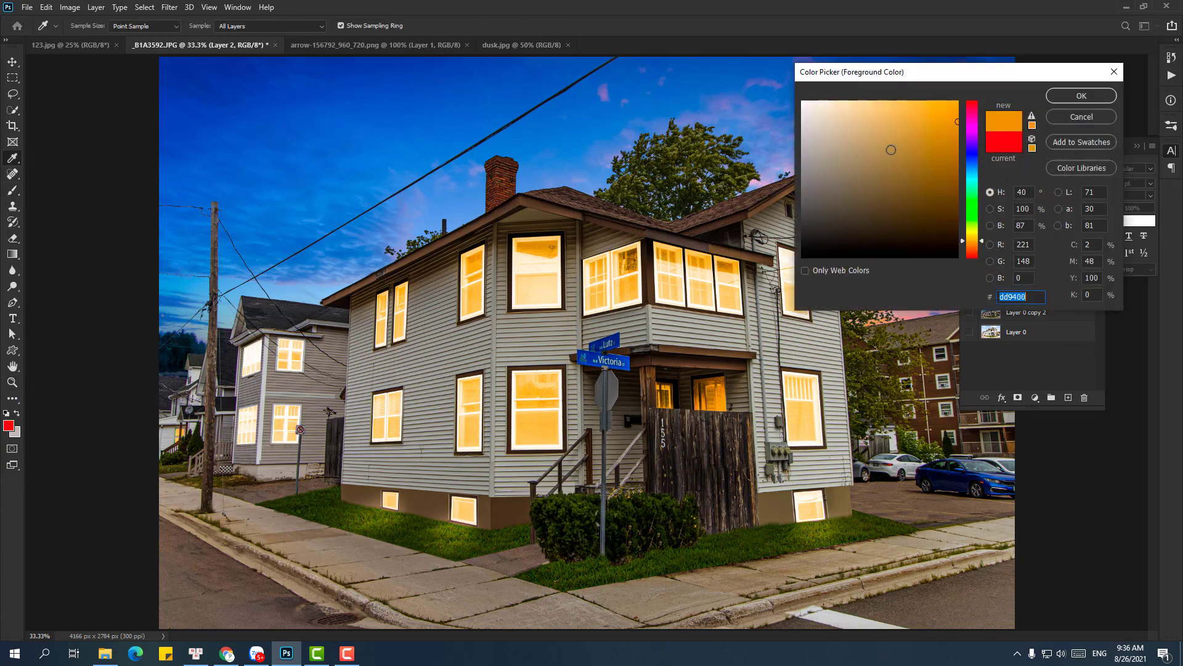
{"action": "left_click", "coordinate": [1059, 94]}
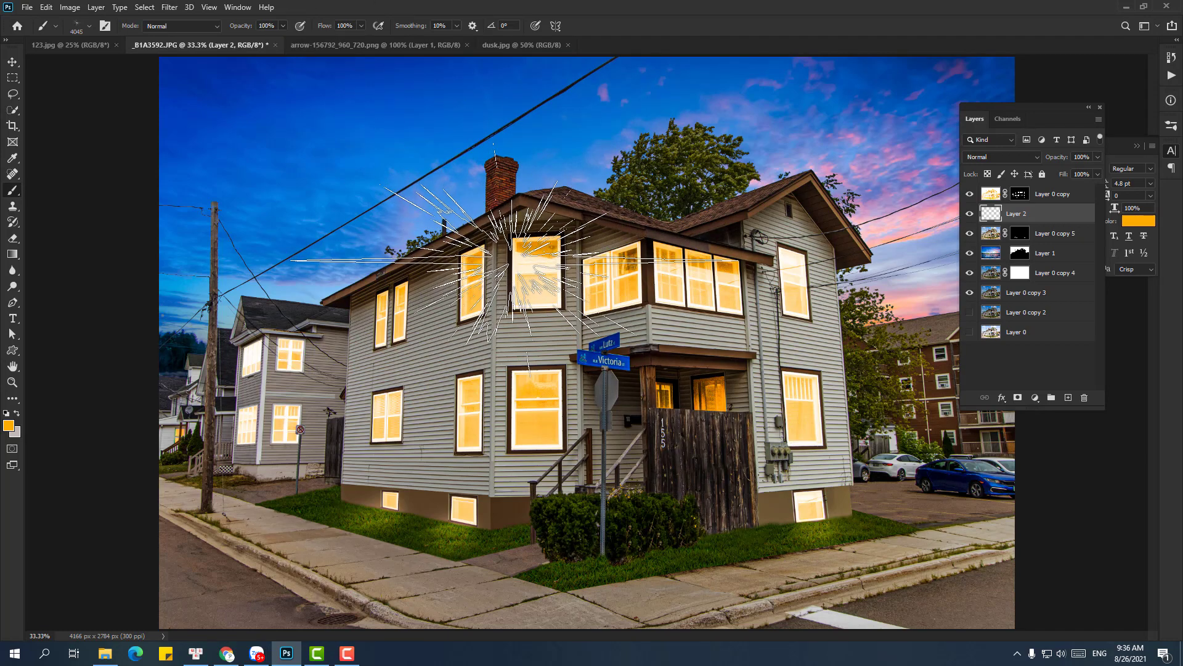
Try orange and white flare stamps over the upper window, undoing each one
{"action": "left_click", "coordinate": [509, 252]}
{"action": "key", "text": "ctrl+z"}
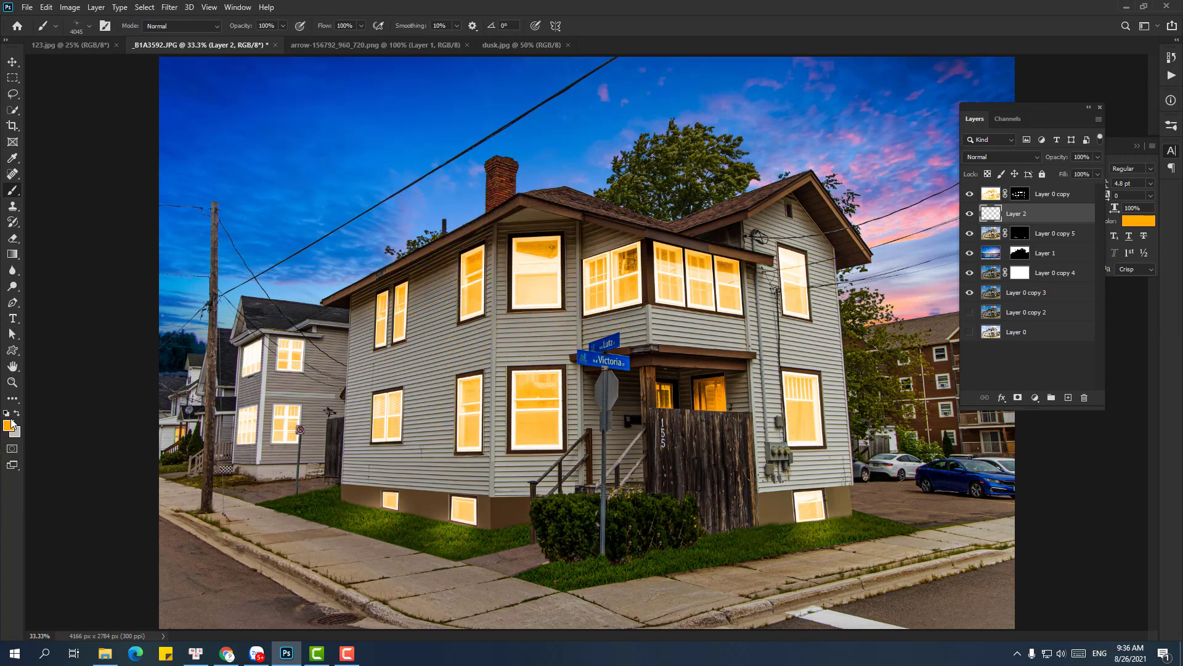
{"action": "left_click", "coordinate": [10, 424]}
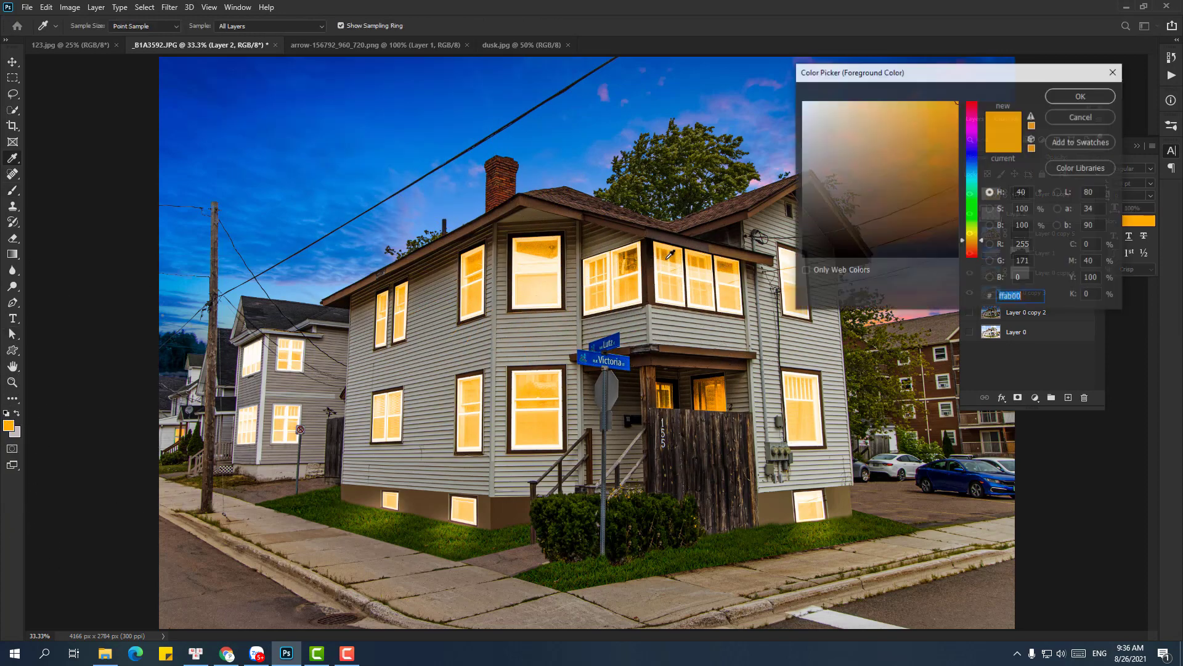
{"action": "left_click_drag", "start_coordinate": [804, 105], "coordinate": [794, 83]}
{"action": "key", "text": "Return"}
{"action": "key", "text": "b"}
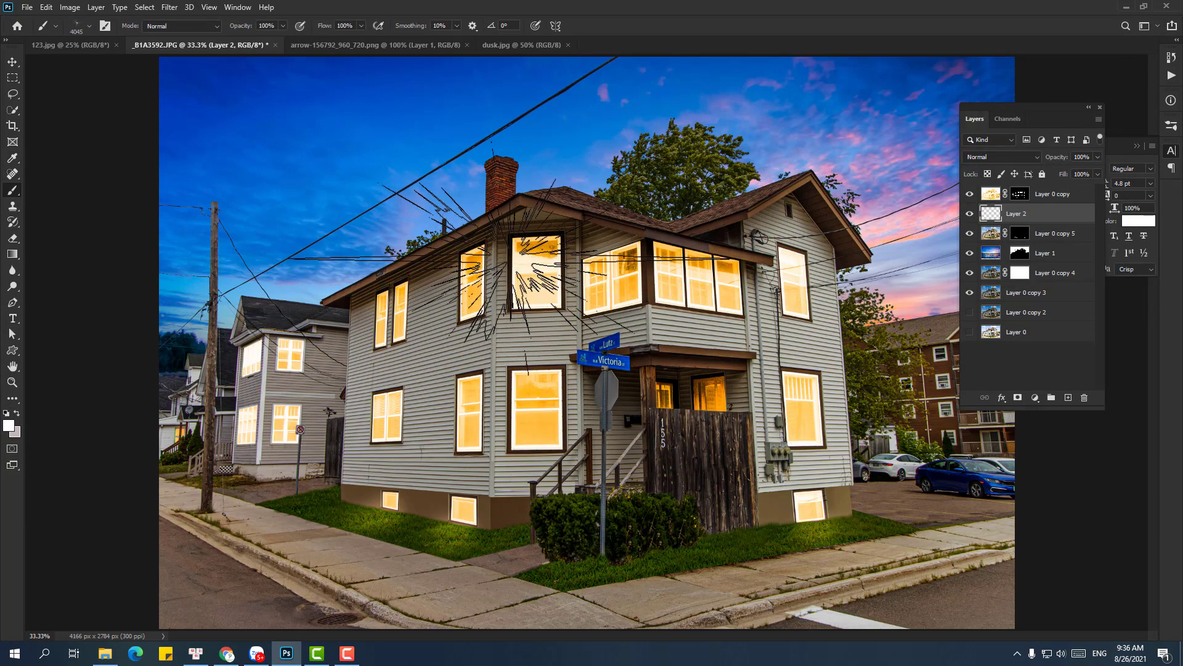
{"action": "left_click", "coordinate": [510, 254]}
{"action": "key", "text": "ctrl+z"}
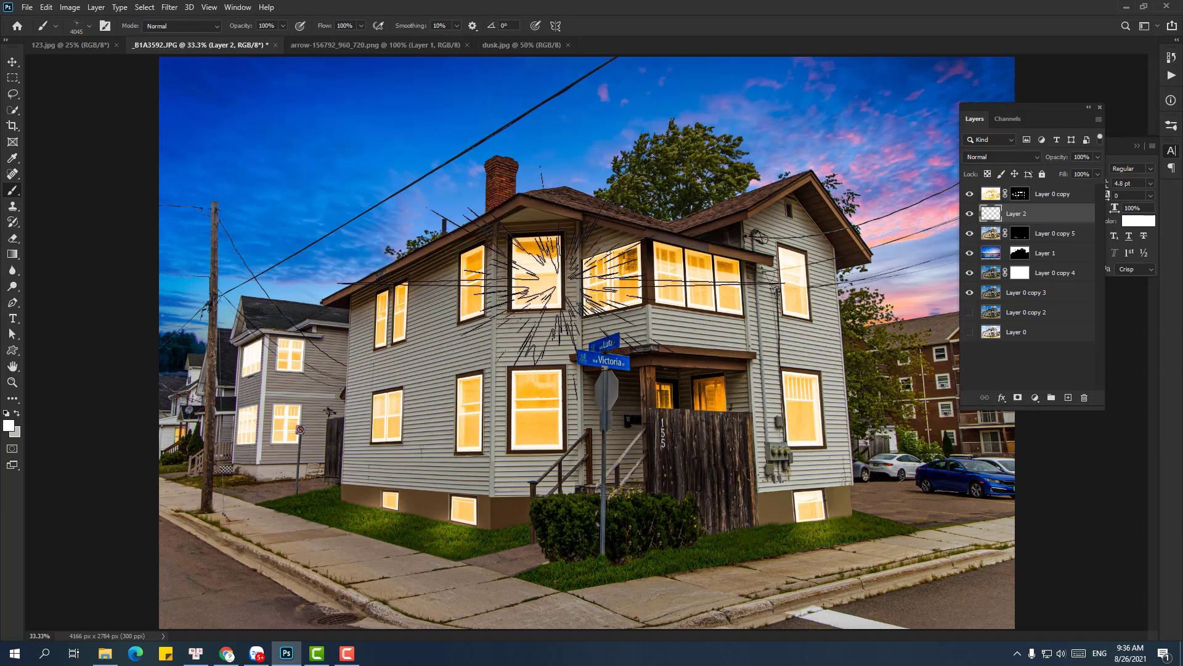
{"action": "left_click", "coordinate": [531, 265]}
{"action": "key", "text": "ctrl+z"}
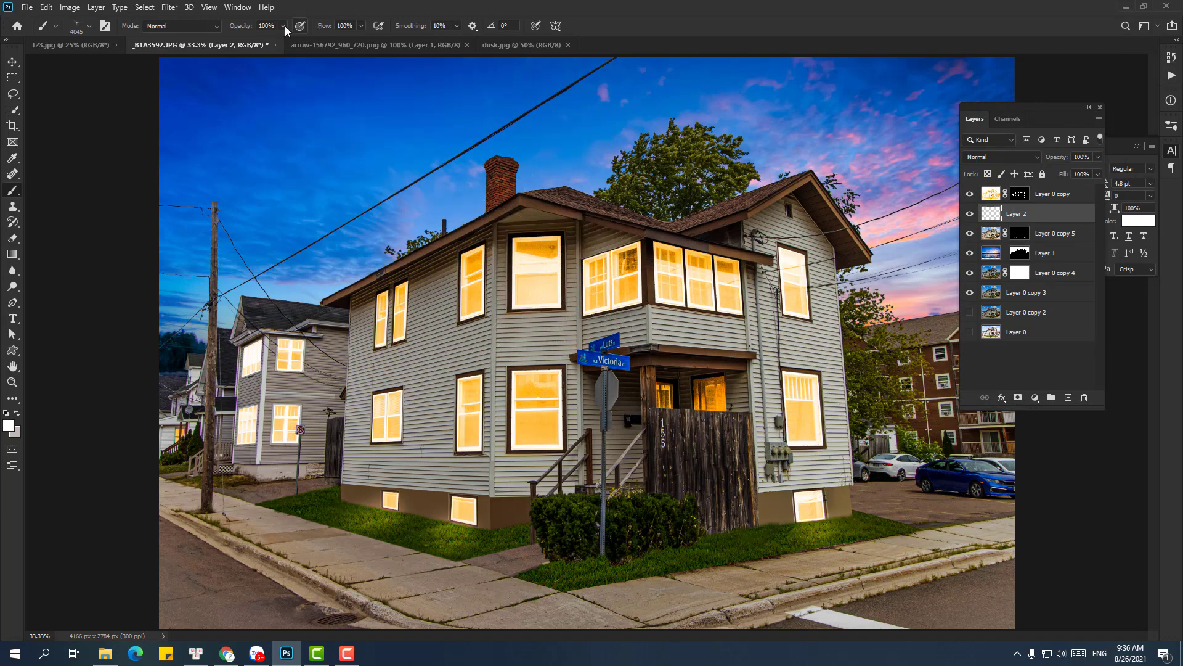
Stamp pale-orange #faca79 flares at 60% opacity on the upper front and lower right windows
{"action": "left_click", "coordinate": [282, 26]}
{"action": "left_click_drag", "start_coordinate": [285, 39], "coordinate": [261, 39]}
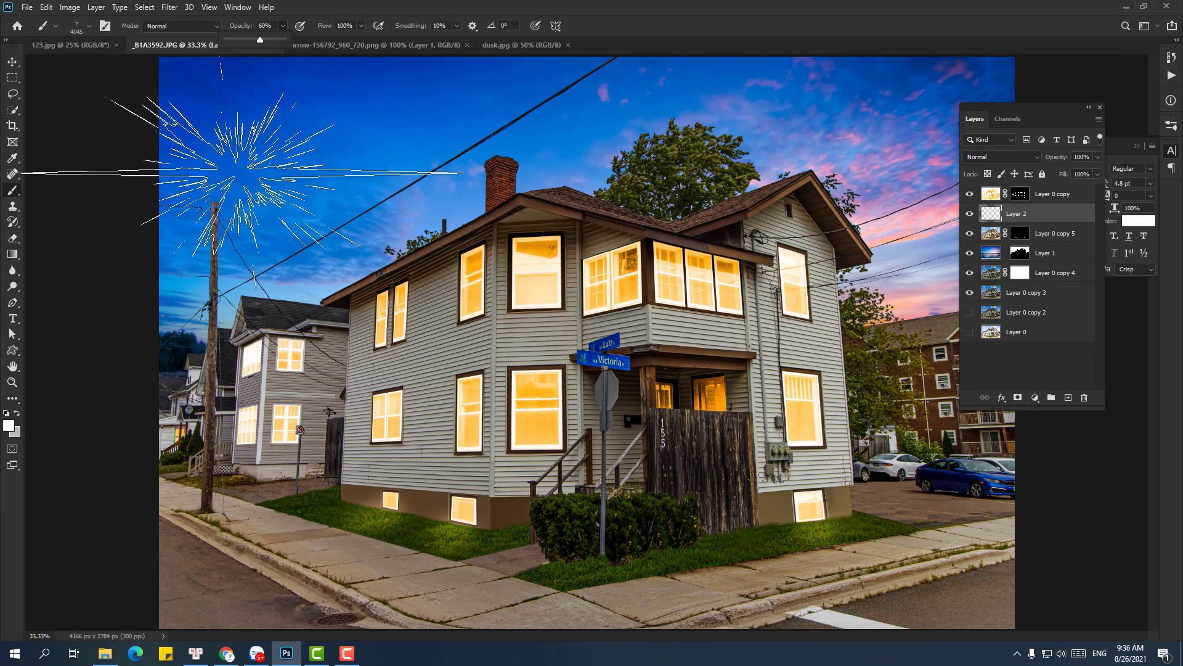
{"action": "left_click", "coordinate": [8, 424]}
{"action": "left_click_drag", "start_coordinate": [925, 116], "coordinate": [880, 103]}
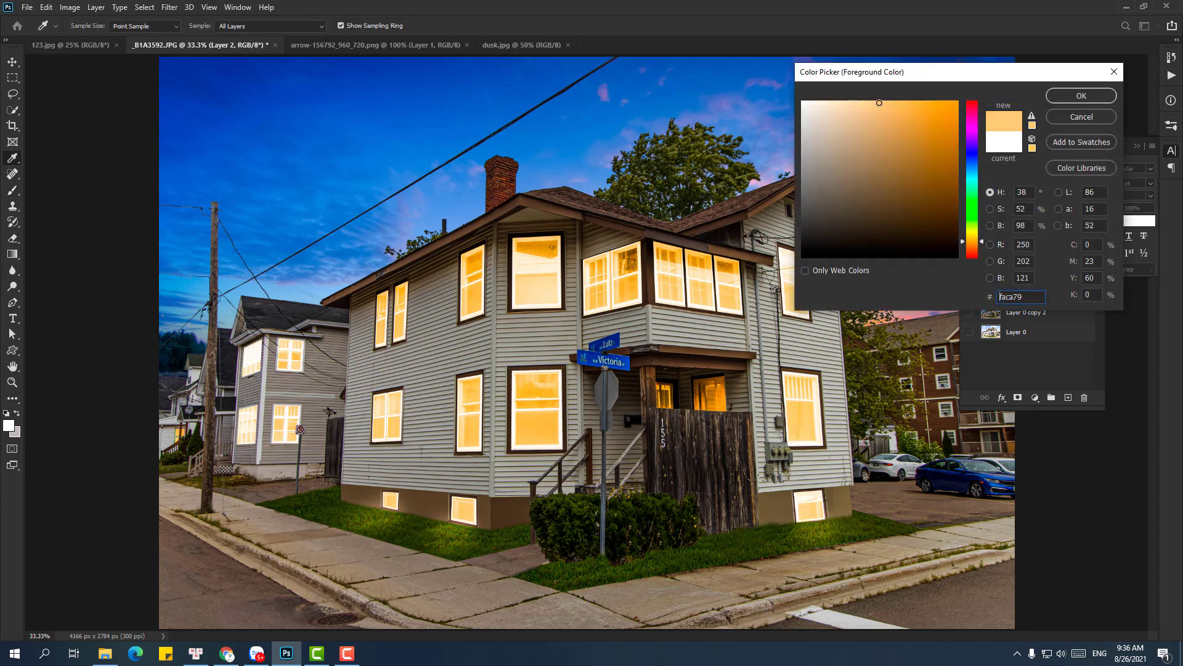
{"action": "left_click", "coordinate": [1081, 95]}
{"action": "left_click", "coordinate": [533, 233]}
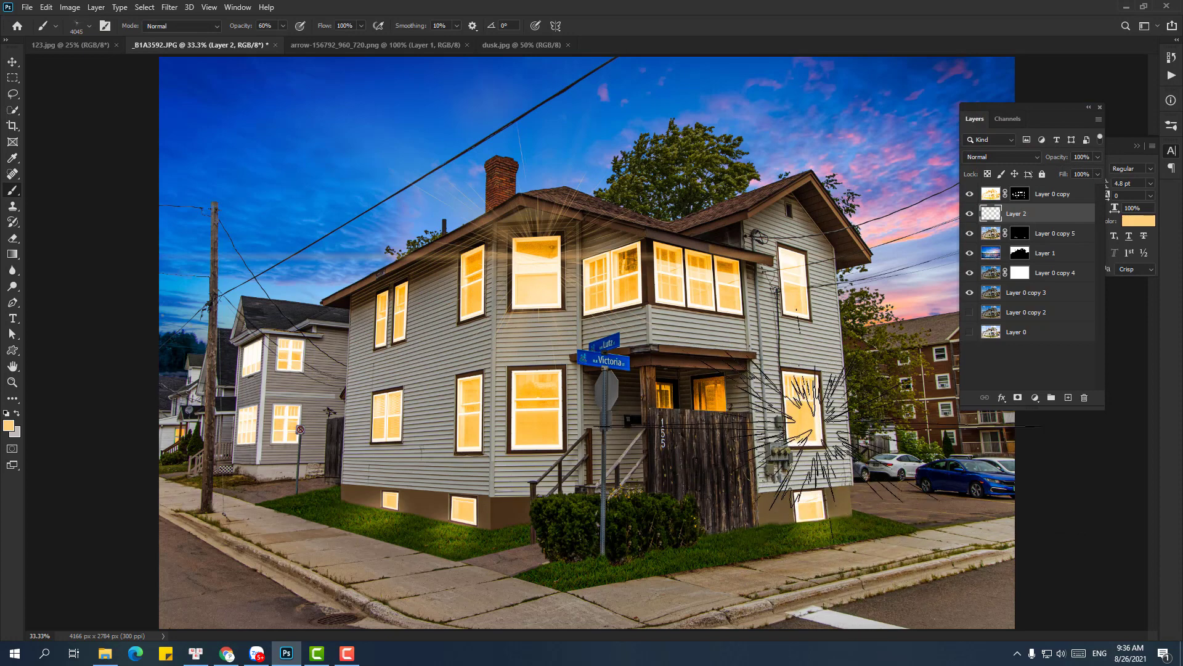
{"action": "left_click", "coordinate": [839, 499]}
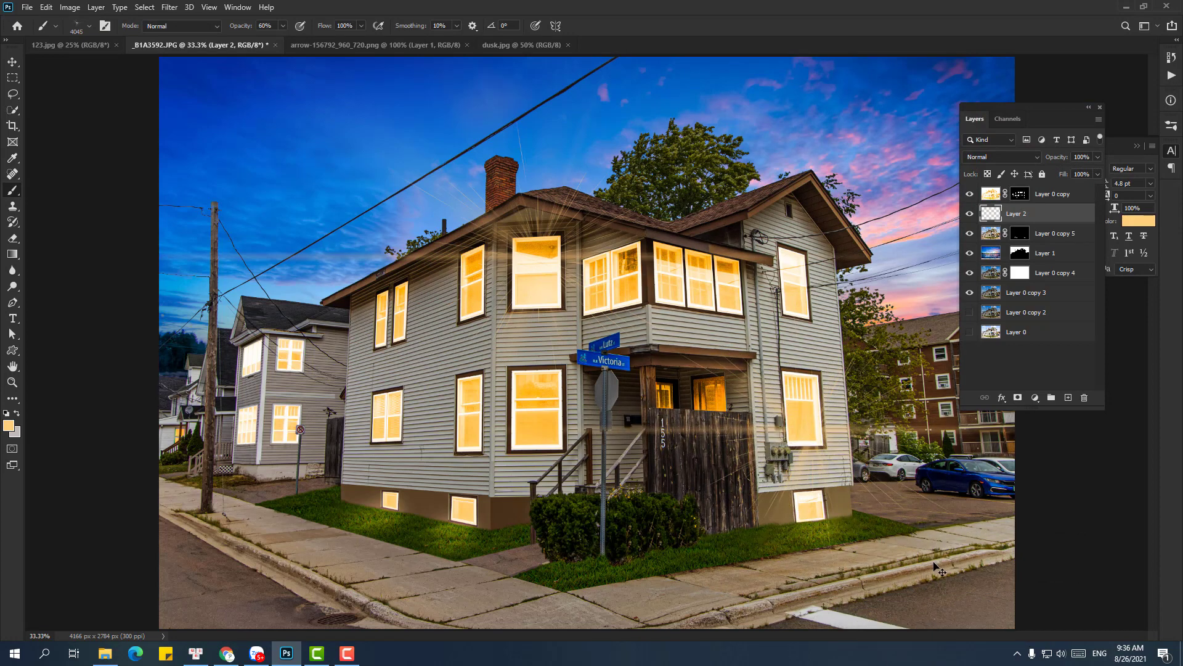
Replace the lower-right window flare with a small 511 px flare glow on the basement window
{"action": "key", "text": "ctrl+z"}
{"action": "right_click", "coordinate": [858, 493]}
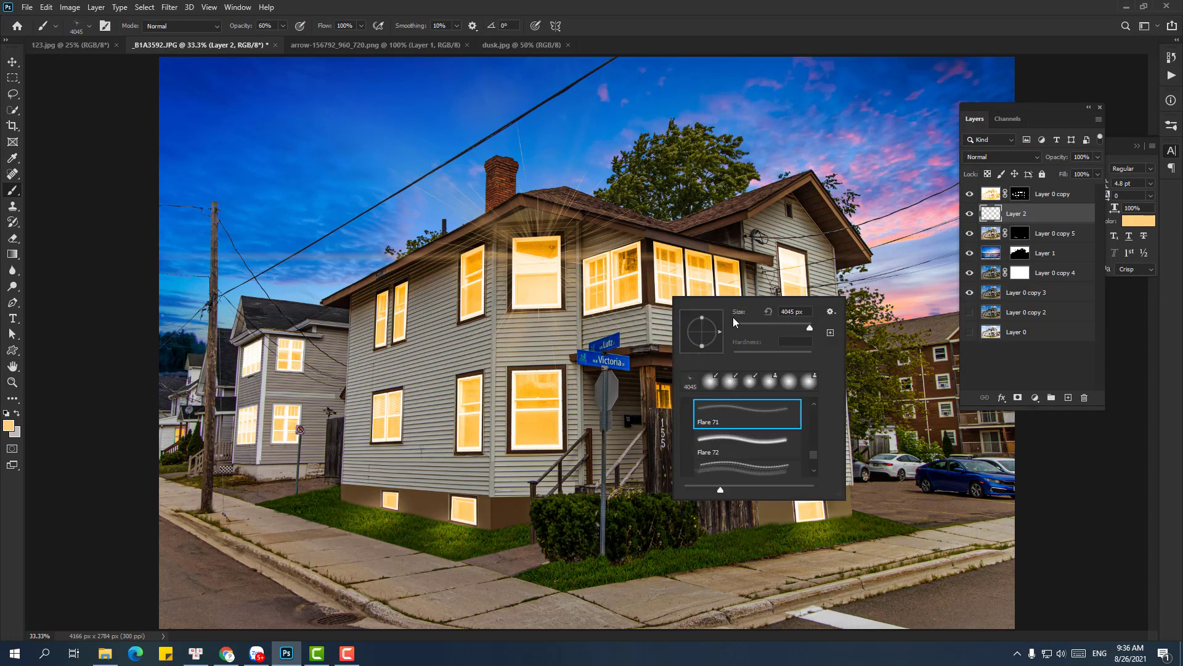
{"action": "left_click_drag", "start_coordinate": [805, 326], "coordinate": [759, 325]}
{"action": "key", "text": "Return"}
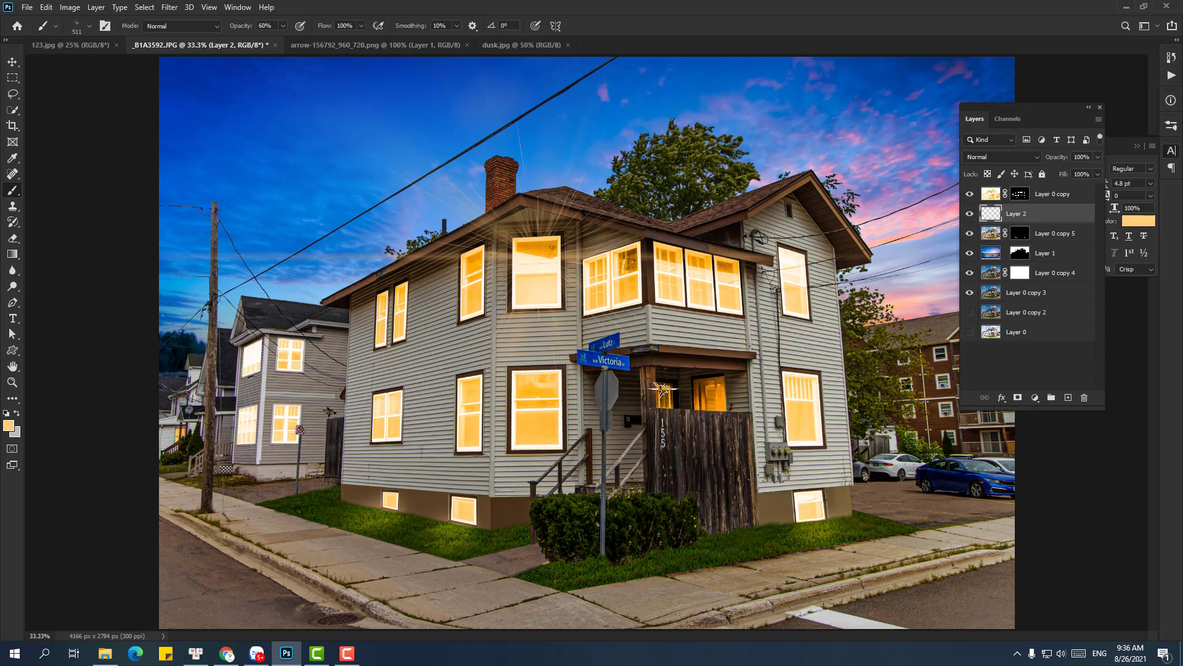
{"action": "left_click", "coordinate": [451, 517]}
{"action": "key", "text": "ctrl+shift+Tab"}
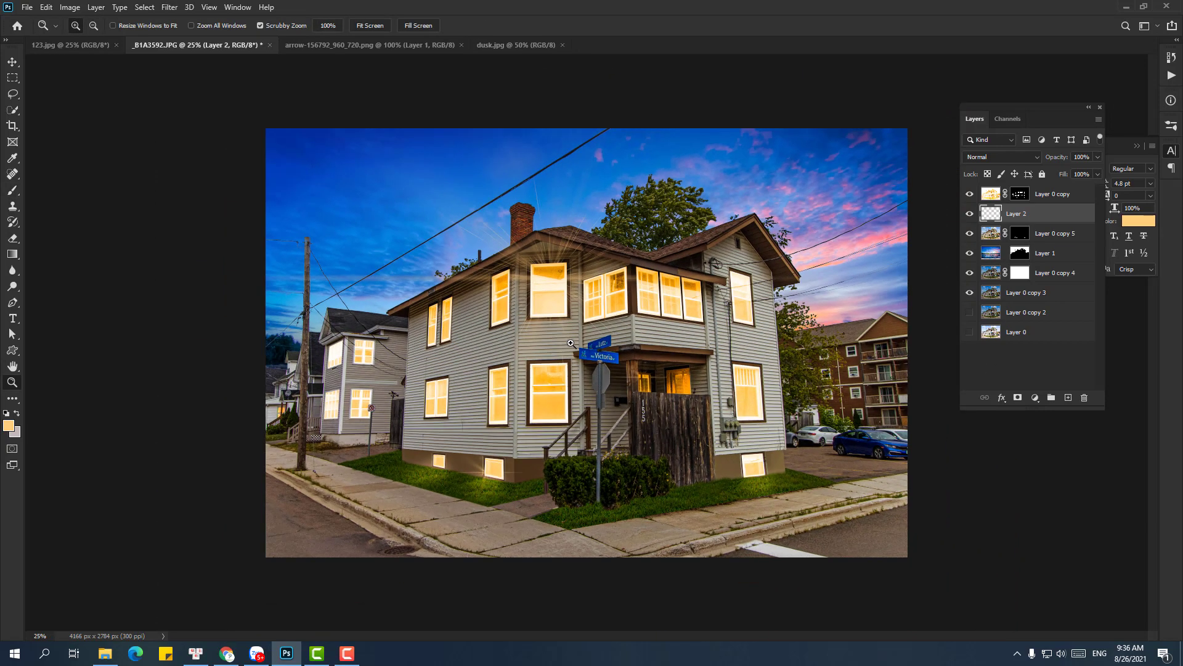
{"action": "key", "text": "ctrl+Tab"}
Erase the flare rays around the upper front window with a roughly 417 px Eraser
{"action": "key", "text": "e"}
{"action": "right_click", "coordinate": [569, 254]}
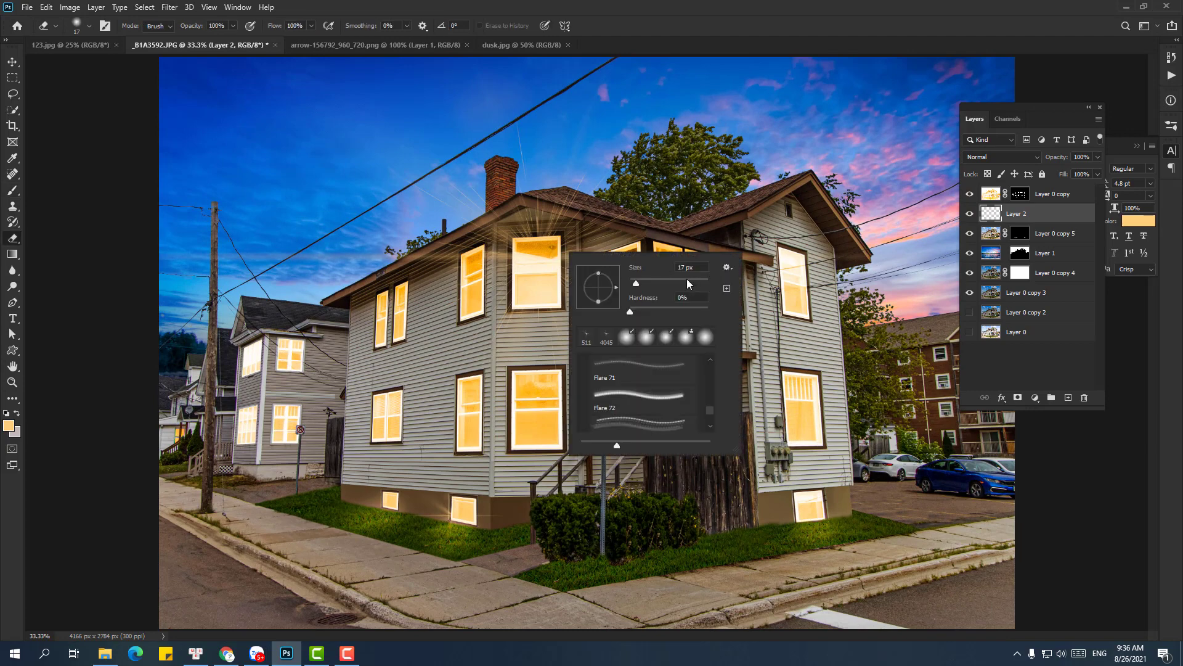
{"action": "left_click", "coordinate": [689, 283]}
{"action": "right_click", "coordinate": [563, 204]}
{"action": "left_click_drag", "start_coordinate": [688, 234], "coordinate": [691, 233]}
{"action": "key", "text": "Return"}
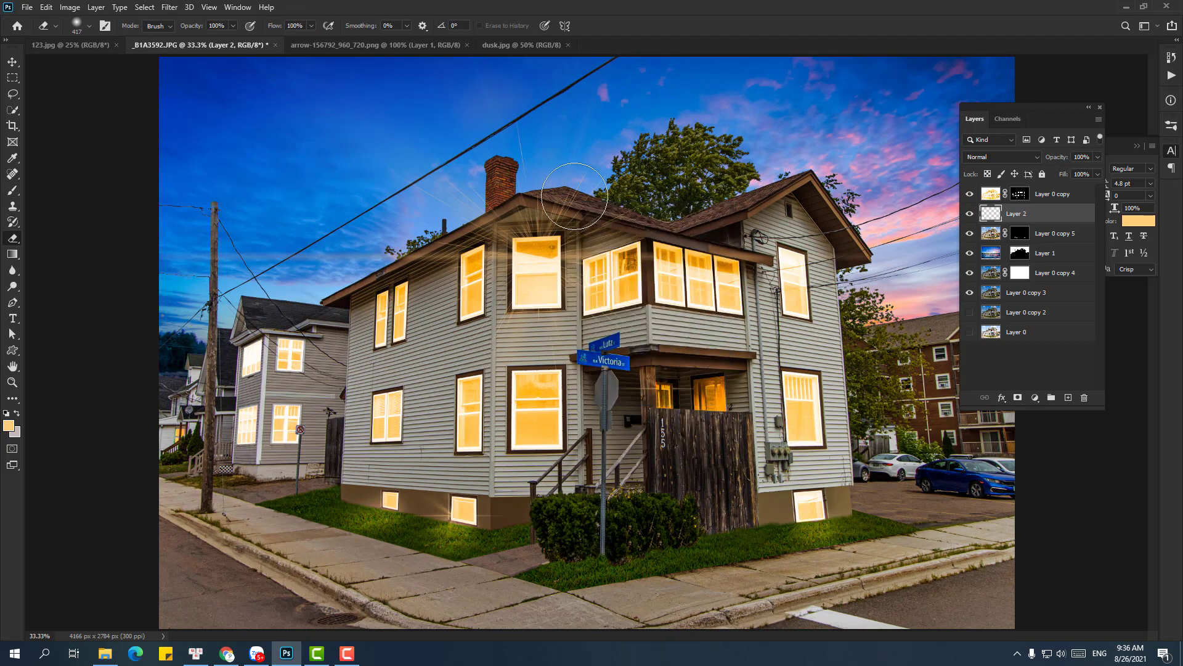
{"action": "left_click_drag", "start_coordinate": [530, 197], "coordinate": [558, 222]}
Undo the full-strength erase and lower the Eraser opacity to 34%
{"action": "key", "text": "ctrl+z"}
{"action": "left_click", "coordinate": [233, 26]}
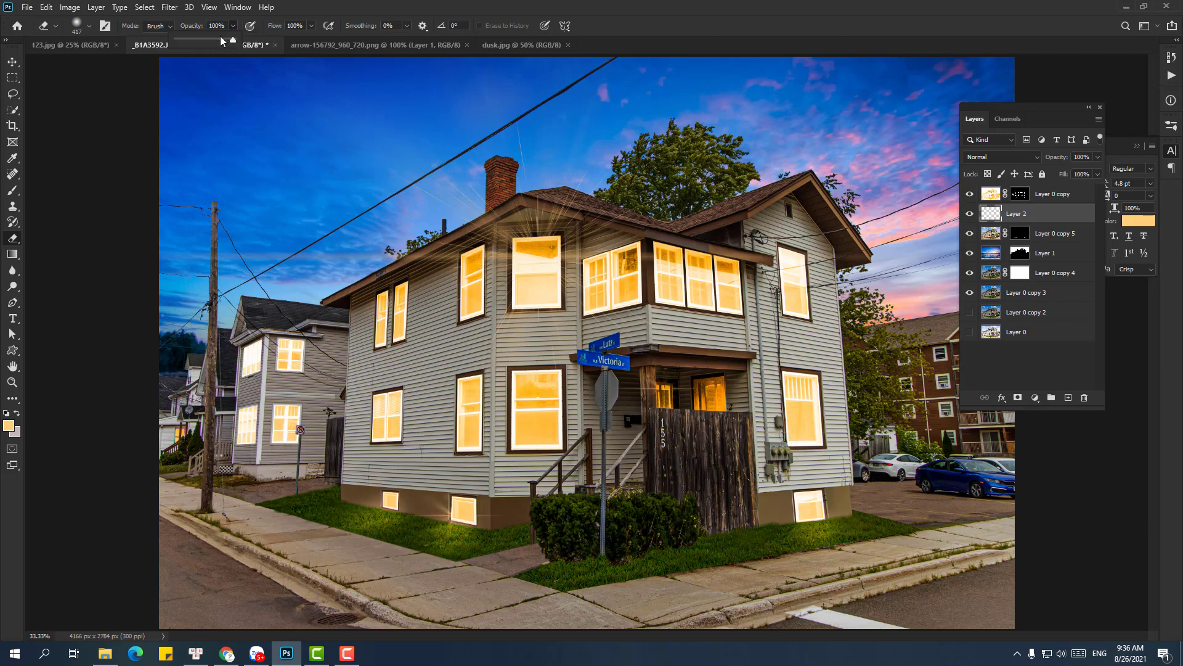
{"action": "left_click_drag", "start_coordinate": [239, 43], "coordinate": [198, 44]}
{"action": "key", "text": "v"}
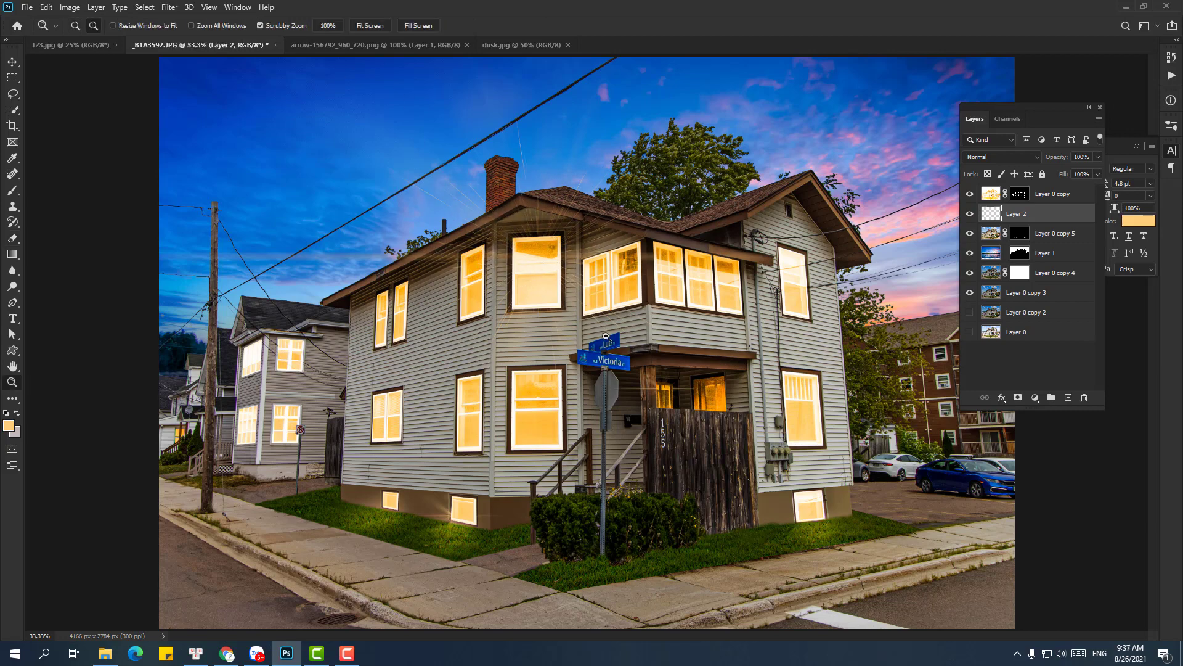
{"action": "scroll", "coordinate": [369, 375], "scroll_direction": "down", "scroll_amount": 2}
{"action": "scroll", "coordinate": [923, 271], "scroll_direction": "up", "scroll_amount": 2}
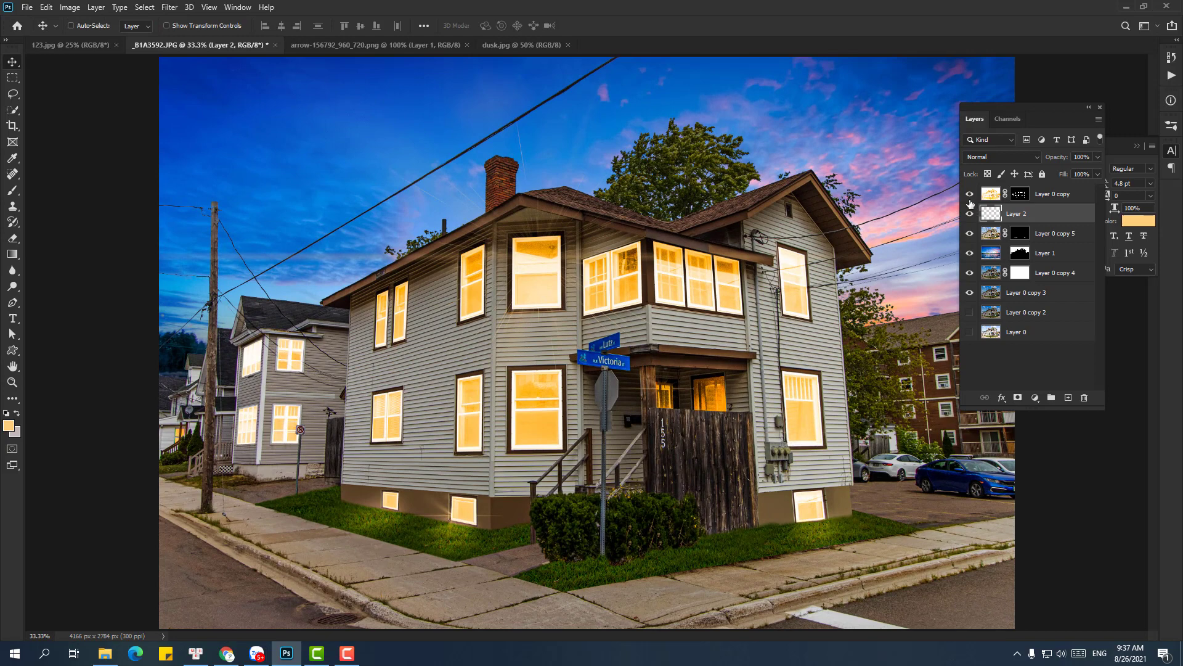
Duplicate the Layer 0 copy window-glow layer and target the new layer's mask
{"action": "left_click", "coordinate": [969, 195]}
{"action": "left_click", "coordinate": [987, 195]}
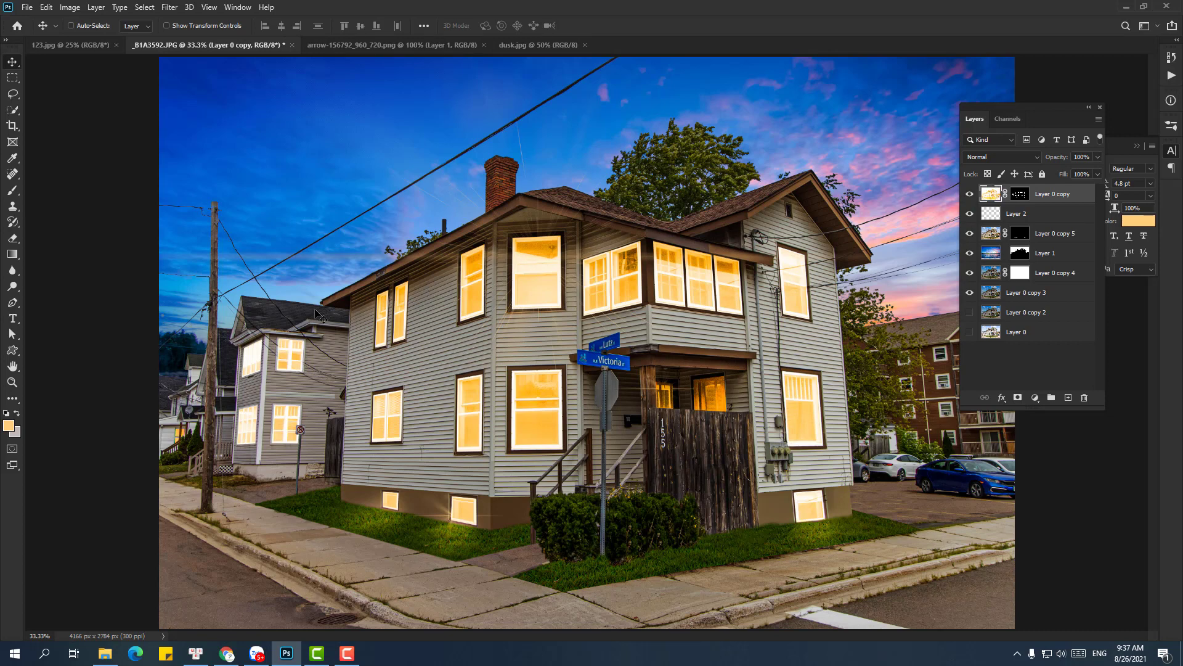
{"action": "key", "text": "ctrl+j"}
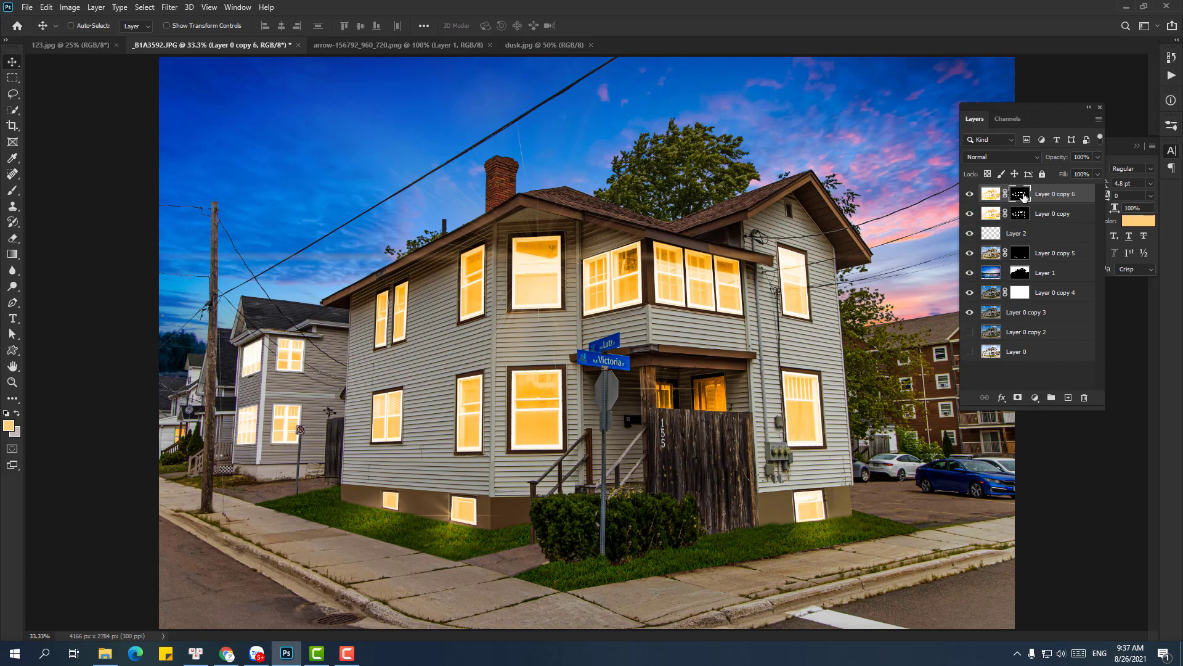
{"action": "left_click", "coordinate": [1020, 194]}
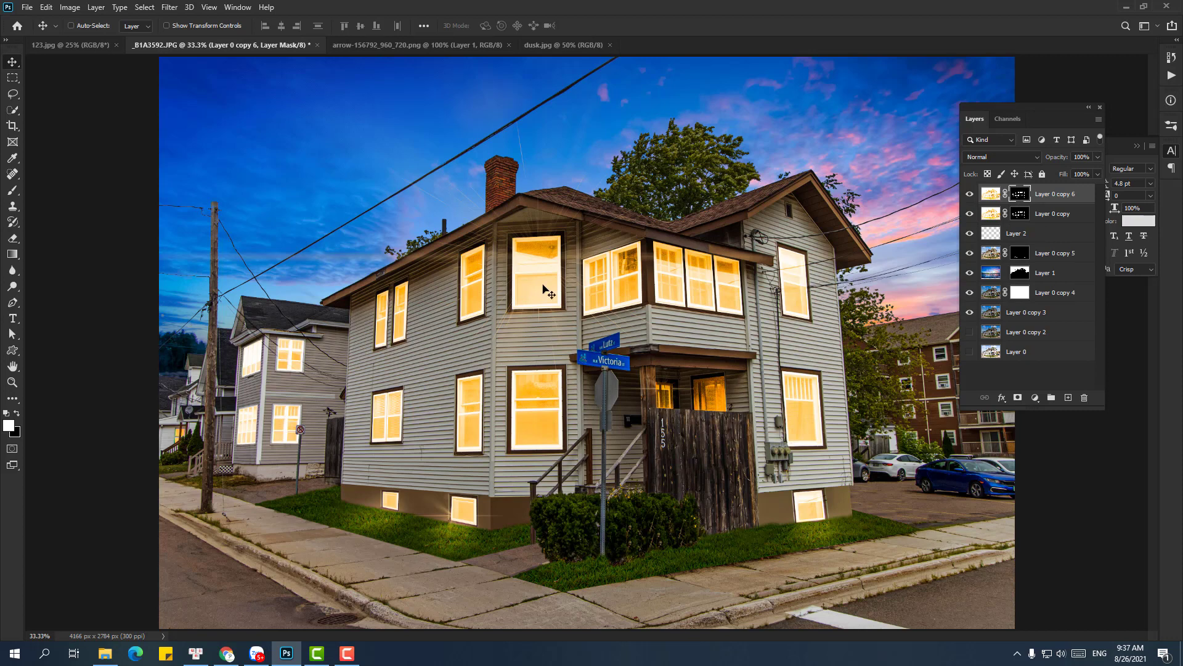
Fill a rectangle around the house with black in Layer 0 copy 6's mask
{"action": "key", "text": "m"}
{"action": "left_click_drag", "start_coordinate": [325, 144], "coordinate": [856, 558]}
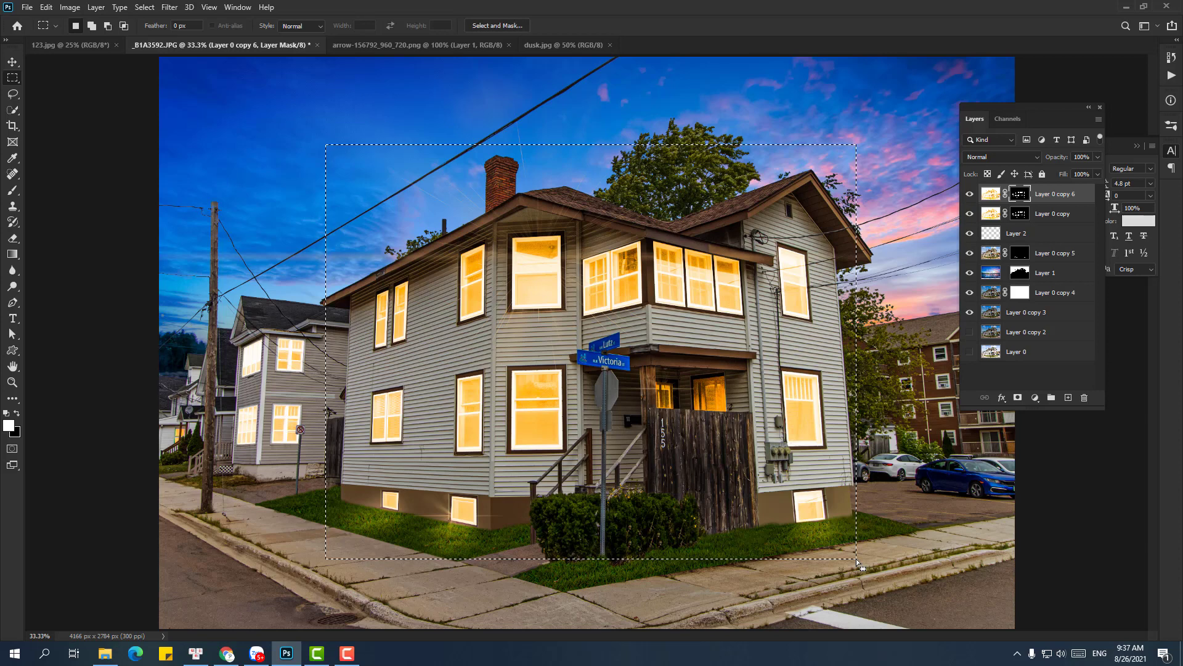
{"action": "key", "text": "Delete"}
{"action": "key", "text": "ctrl+d"}
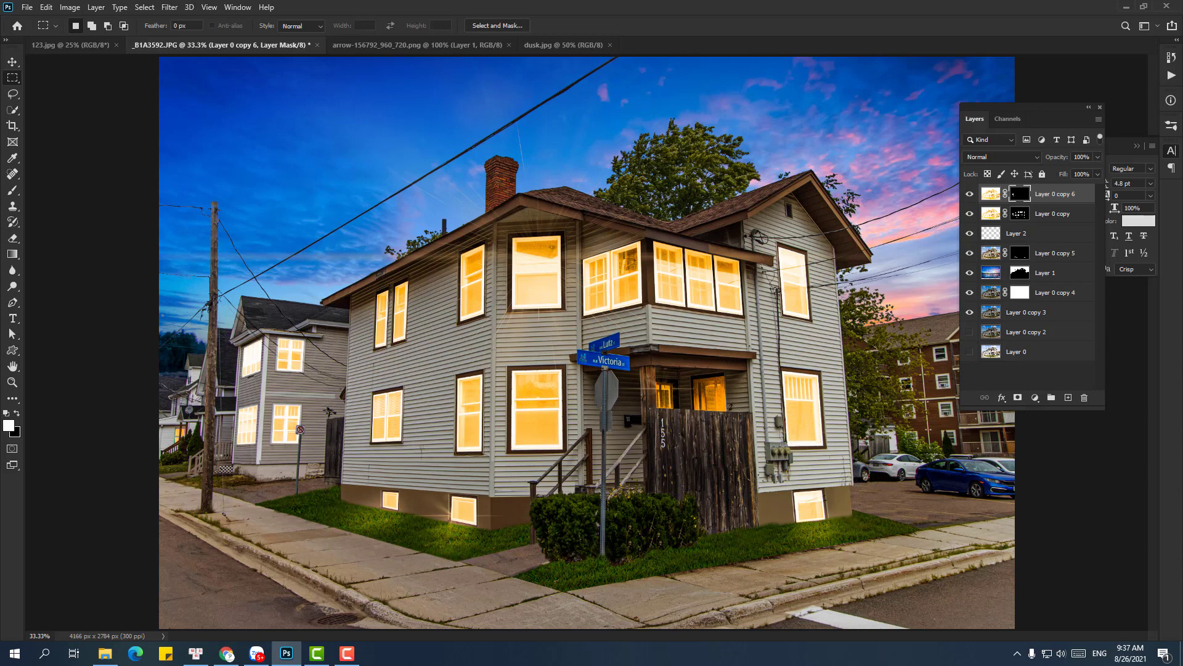
{"action": "key", "text": "v"}
{"action": "left_click", "coordinate": [989, 195]}
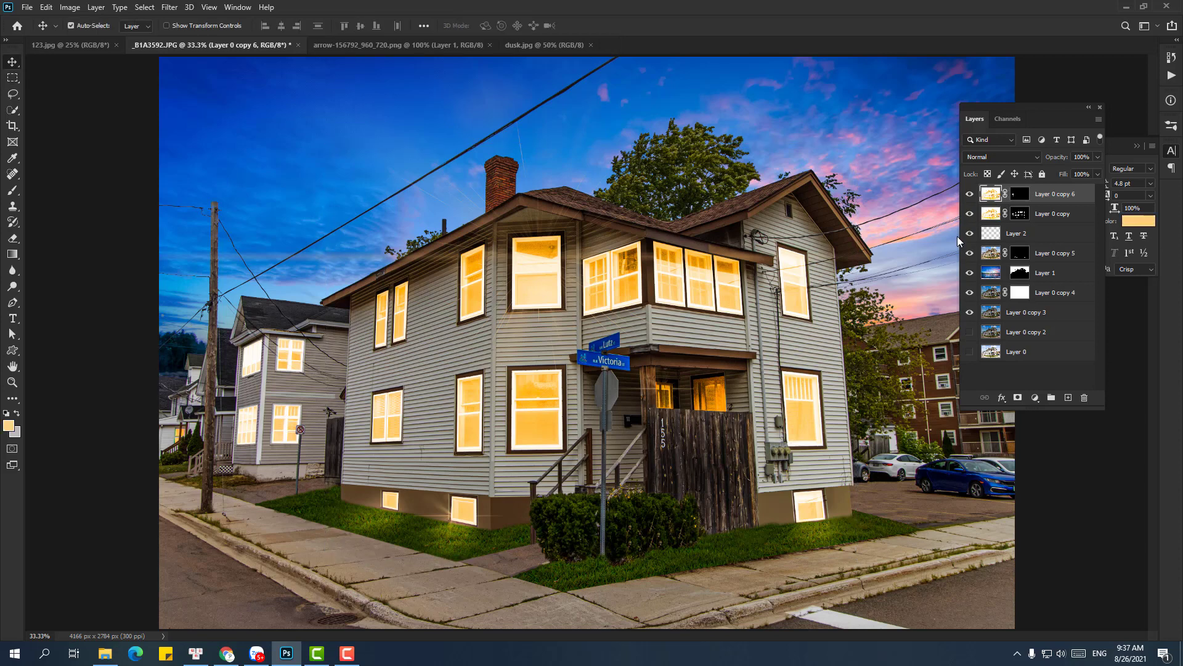
{"action": "key", "text": "ctrl+b"}
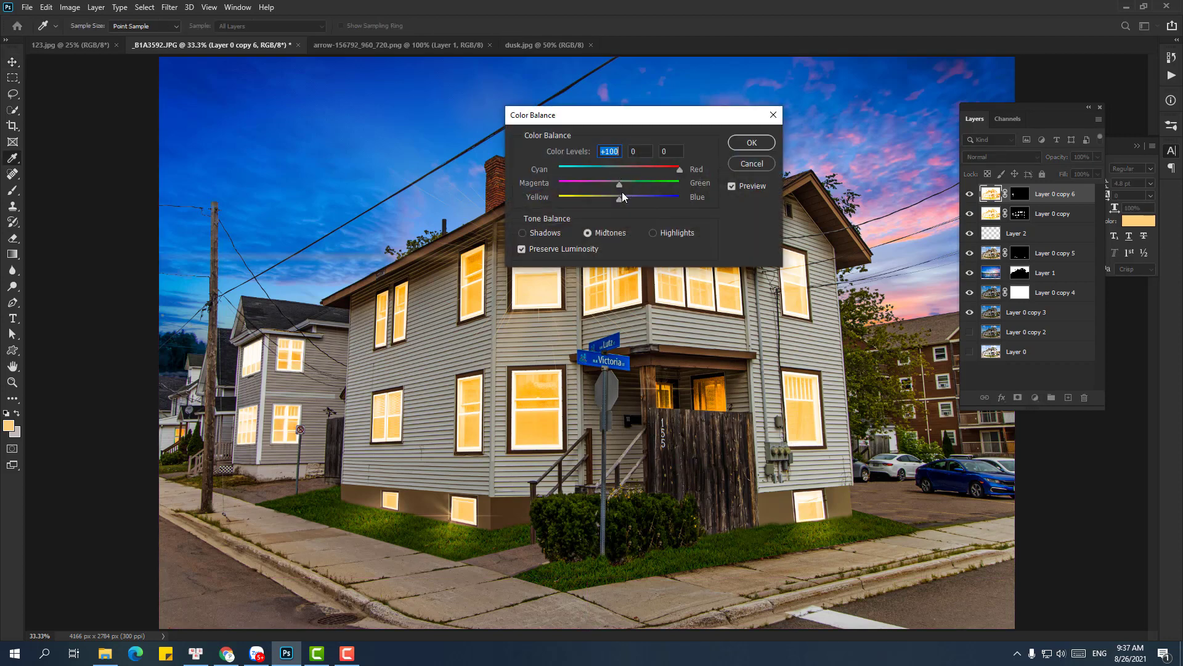
Apply Color Balance pushing Layer 0 copy 6's midtones strongly toward red and magenta
{"action": "mouse_move", "coordinate": [619, 184]}
{"action": "left_mouse_down"}
{"action": "mouse_move", "coordinate": [560, 184]}
{"action": "mouse_move", "coordinate": [623, 198]}
{"action": "left_mouse_up"}
{"action": "left_click", "coordinate": [746, 143]}
{"action": "key", "text": "z"}
{"action": "left_click", "coordinate": [608, 320], "text": "alt"}
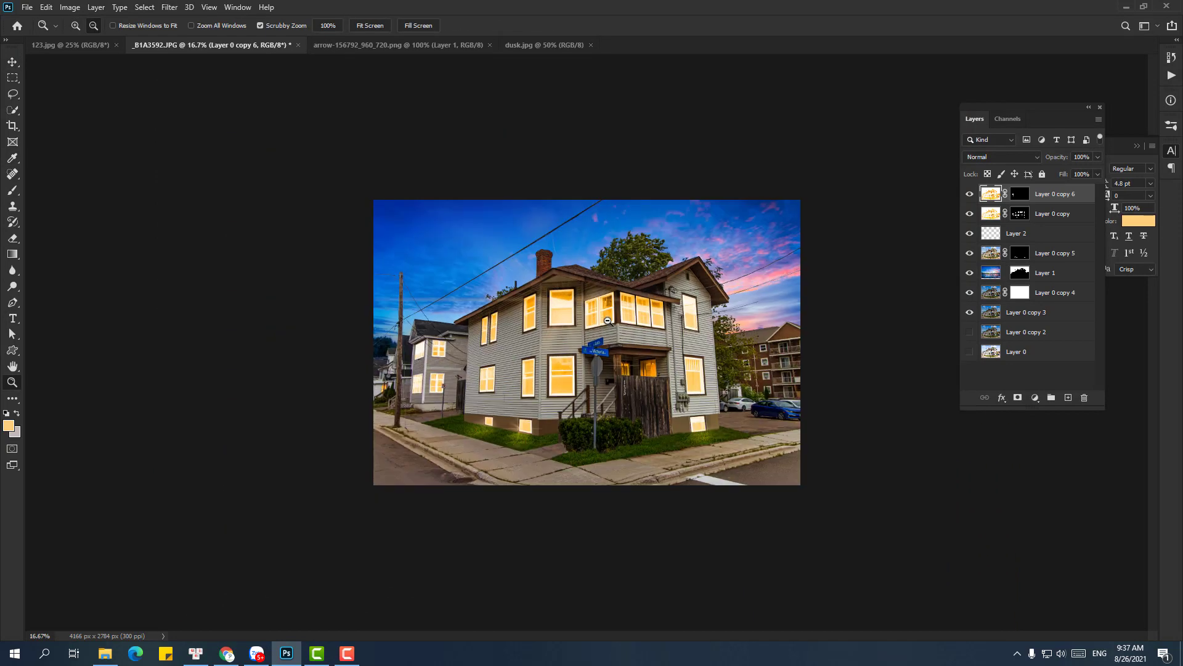
{"action": "left_click", "coordinate": [607, 321]}
Lower the Layer 0 copy glow layer's opacity to 67%
{"action": "key", "text": "v"}
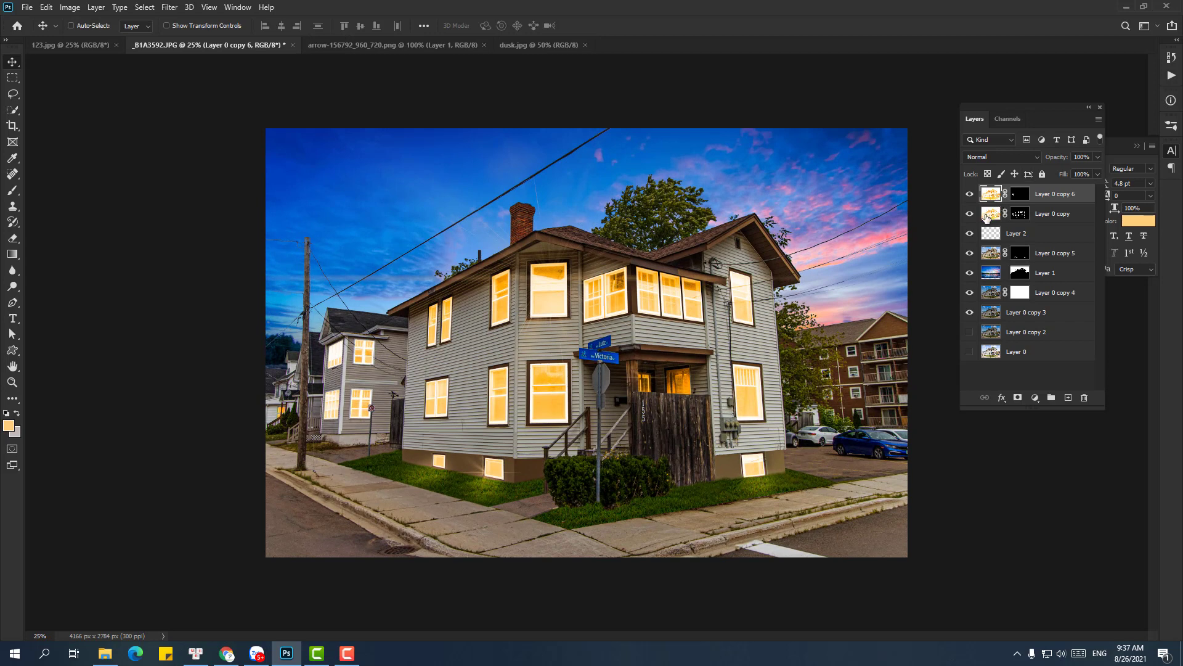
{"action": "left_click", "coordinate": [987, 216]}
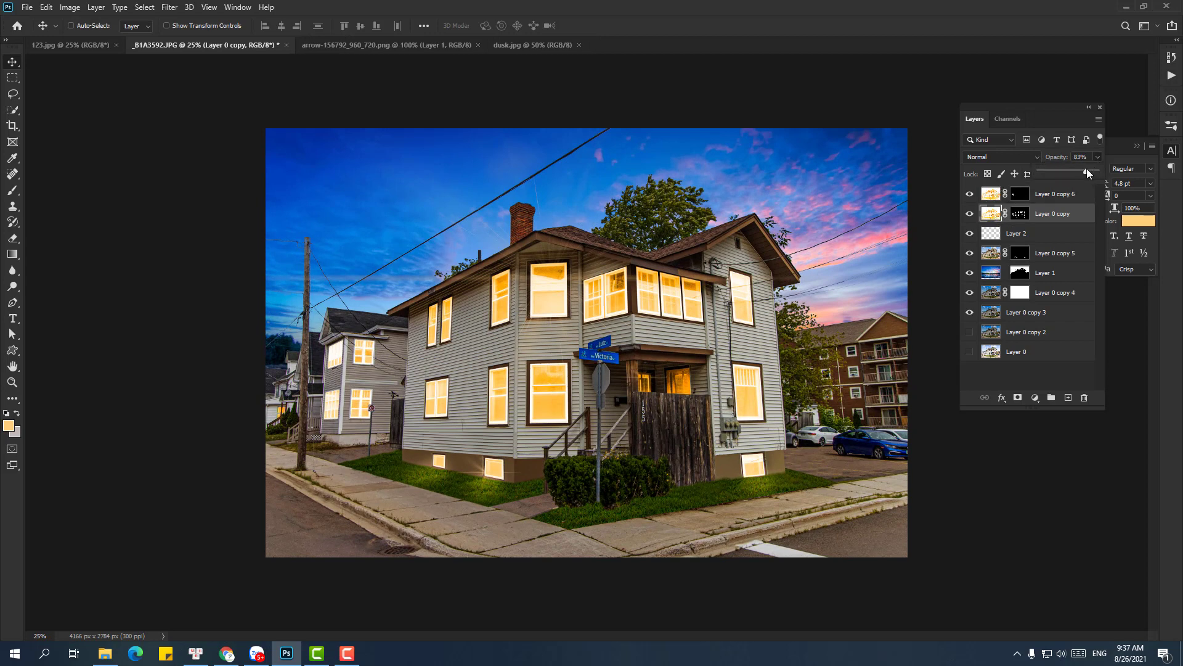
{"action": "left_click_drag", "start_coordinate": [1086, 169], "coordinate": [1084, 169]}
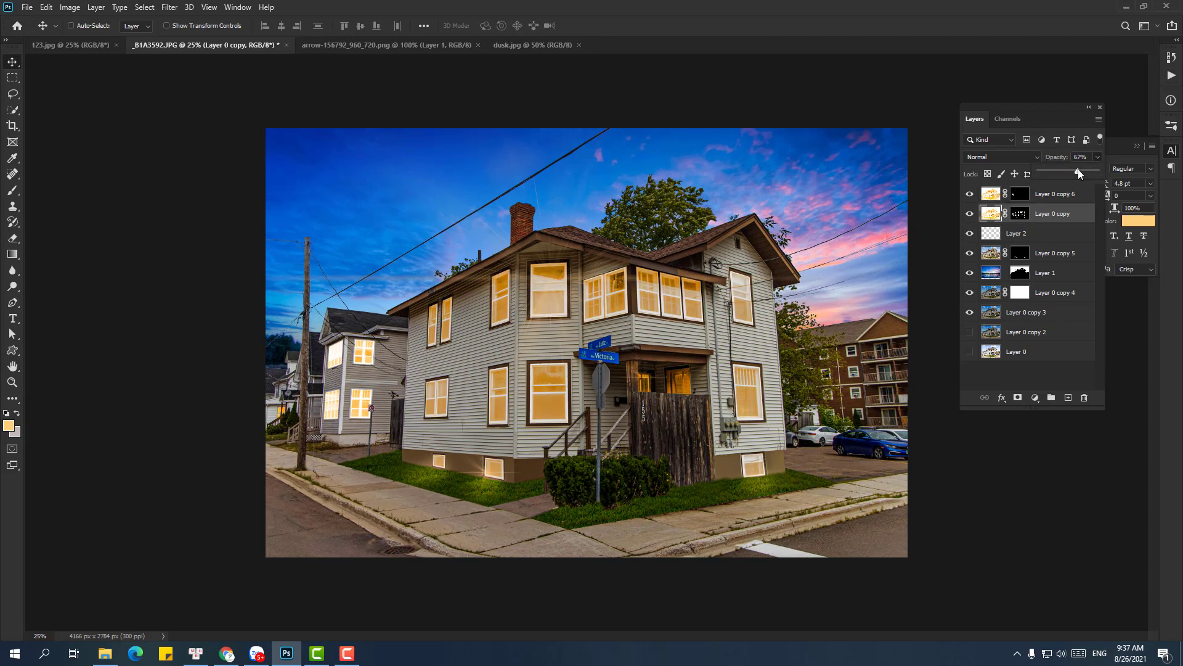
{"action": "key", "text": "z"}
{"action": "left_click_drag", "start_coordinate": [739, 339], "coordinate": [777, 339]}
Zoom to the apartment building, target Layer 0 copy's mask, and outline its upper window with the Pen
{"action": "left_click_drag", "start_coordinate": [833, 302], "coordinate": [458, 302]}
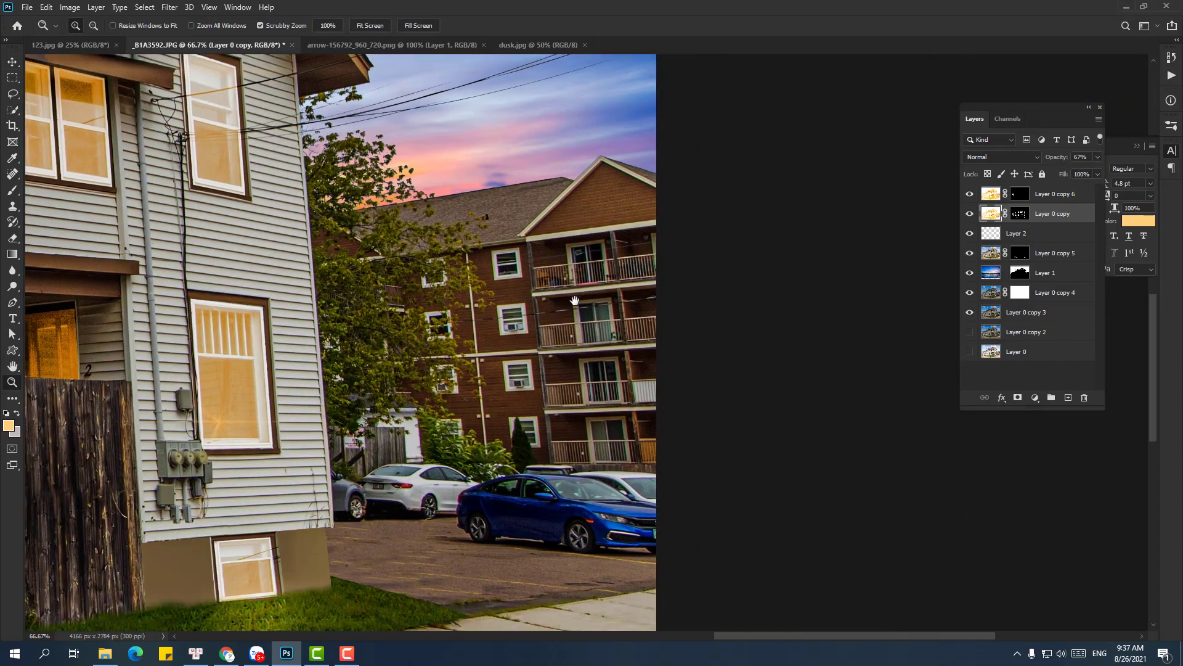
{"action": "left_click_drag", "start_coordinate": [580, 333], "coordinate": [618, 294]}
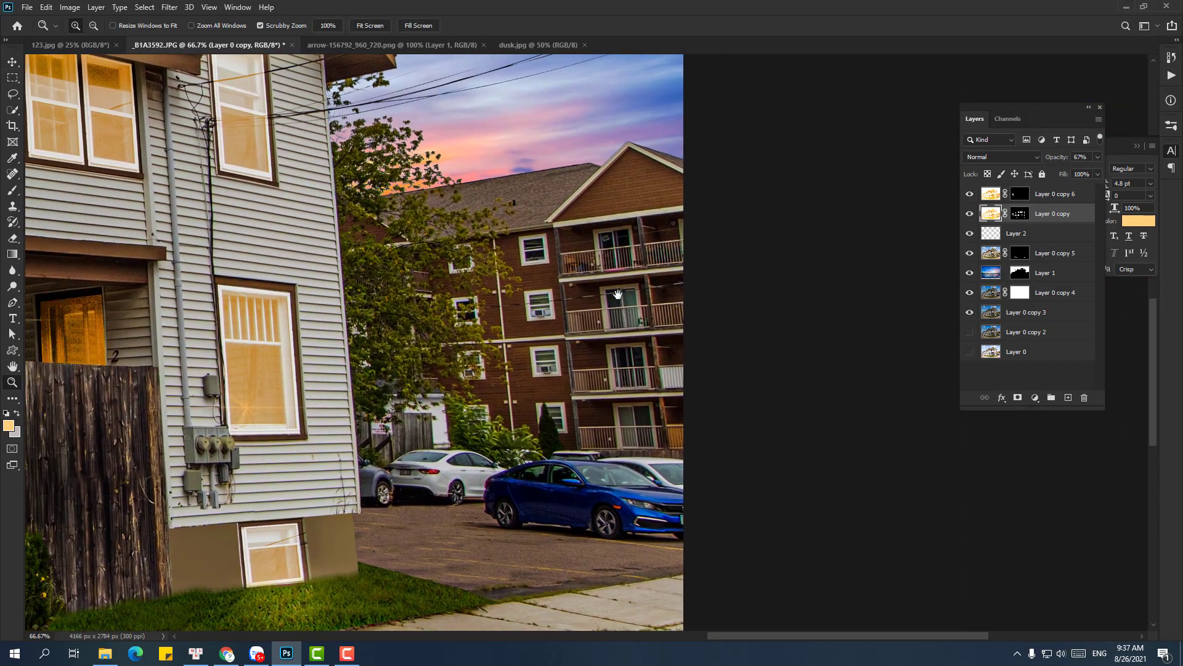
{"action": "left_click_drag", "start_coordinate": [549, 274], "coordinate": [714, 254]}
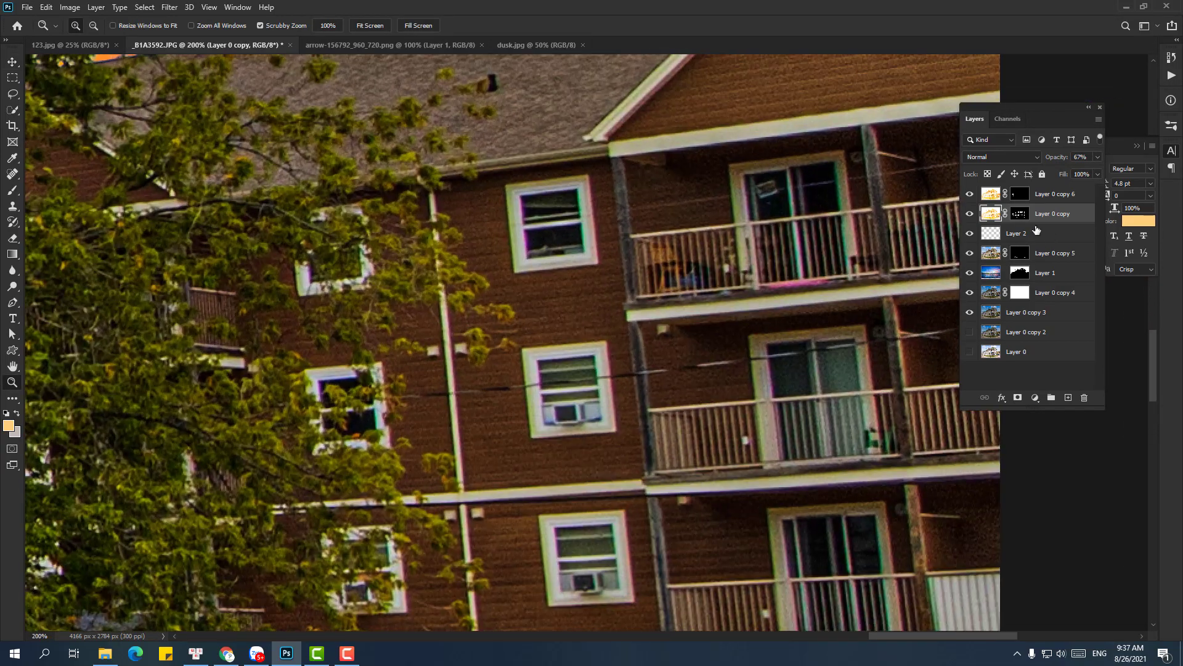
{"action": "key", "text": "ctrl+backslash"}
{"action": "key", "text": "p"}
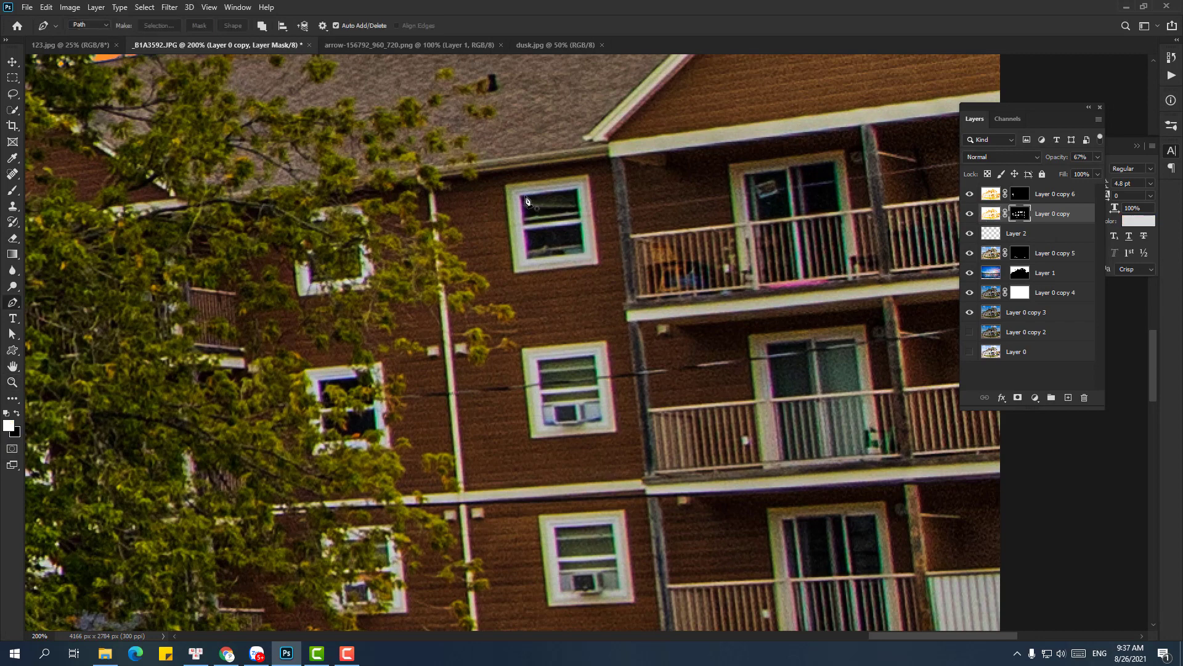
{"action": "left_click", "coordinate": [522, 198]}
{"action": "left_click", "coordinate": [524, 197]}
{"action": "left_click", "coordinate": [837, 162]}
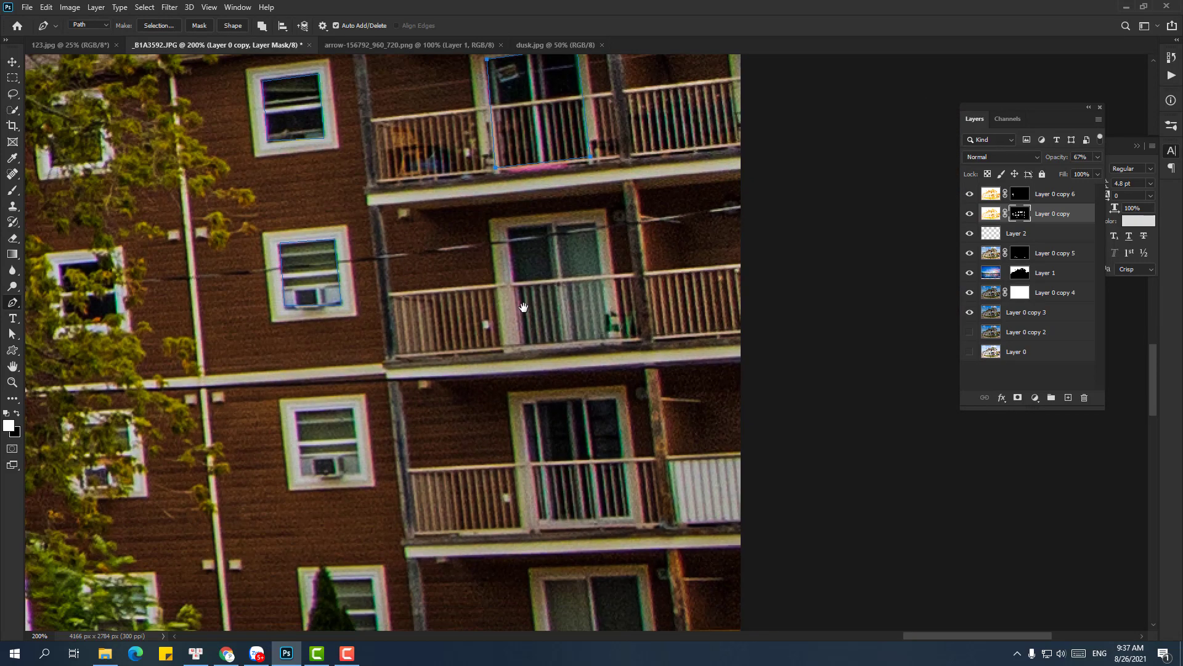
Trace Pen outlines around the first two balcony doors
{"action": "left_click_drag", "start_coordinate": [791, 431], "coordinate": [531, 314]}
{"action": "left_click", "coordinate": [507, 229]}
{"action": "left_click", "coordinate": [595, 223]}
{"action": "left_click", "coordinate": [611, 336]}
{"action": "left_click", "coordinate": [524, 343]}
{"action": "left_click", "coordinate": [507, 230]}
{"action": "left_click_drag", "start_coordinate": [604, 396], "coordinate": [578, 280]}
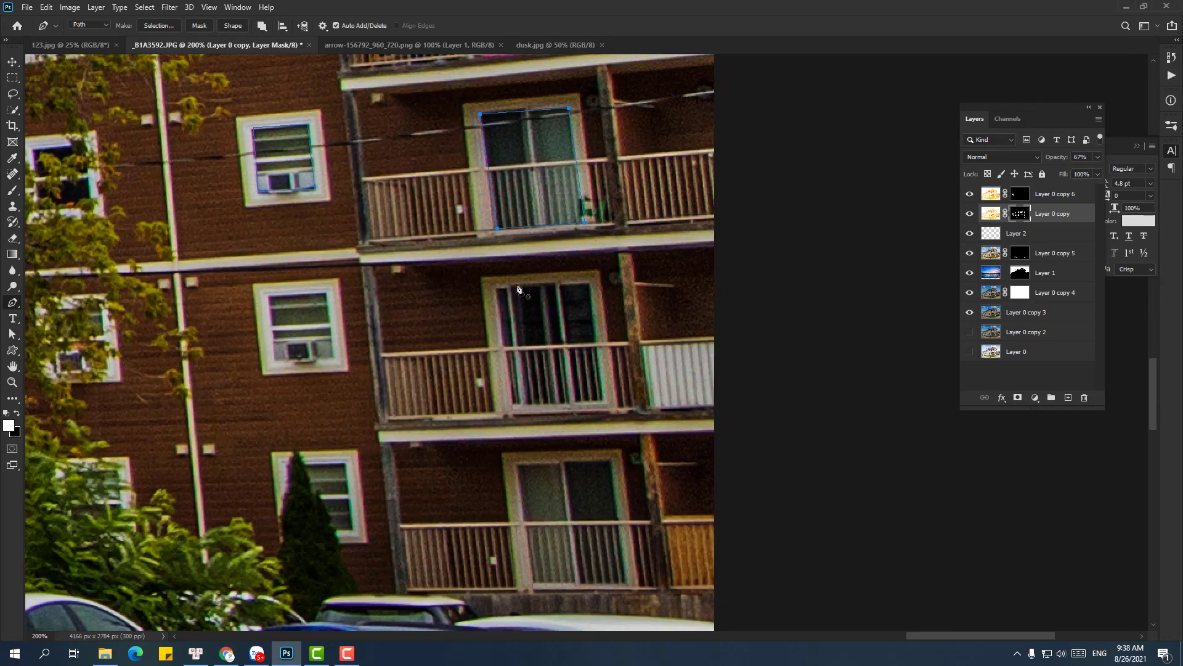
{"action": "left_click", "coordinate": [497, 288]}
{"action": "left_click", "coordinate": [591, 285]}
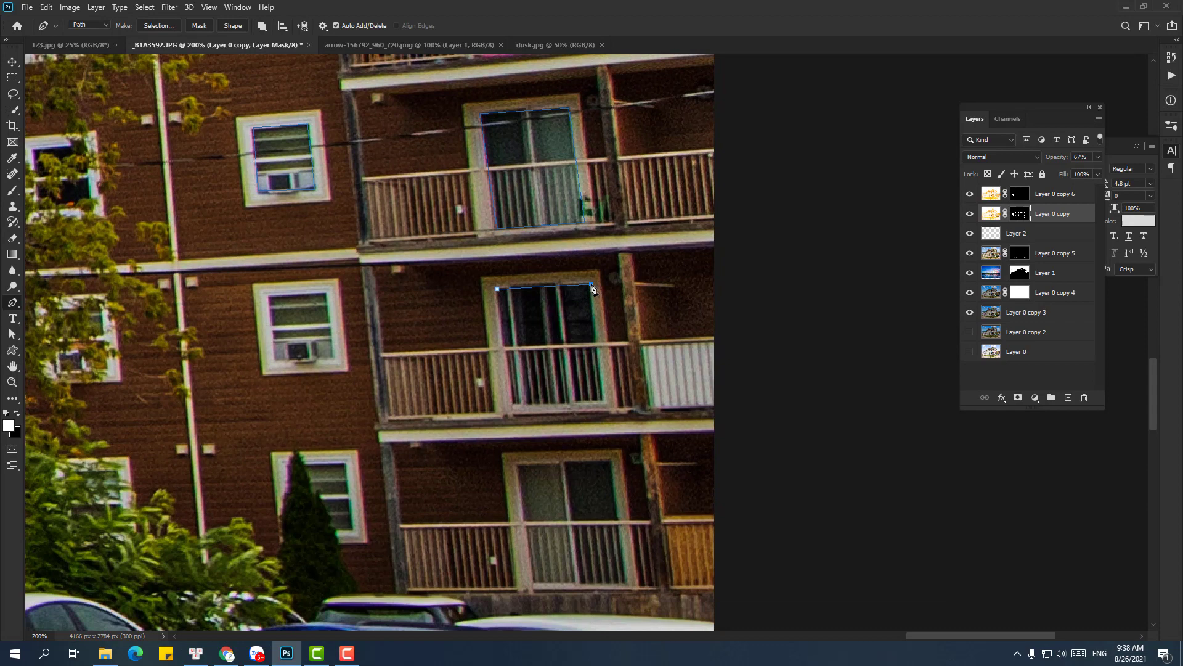
{"action": "left_click", "coordinate": [605, 401]}
{"action": "left_click", "coordinate": [512, 404]}
{"action": "left_click", "coordinate": [497, 288]}
Trace a Pen outline around the lowest balcony door
{"action": "scroll", "coordinate": [506, 298], "scroll_direction": "down", "scroll_amount": 3}
{"action": "left_click", "coordinate": [506, 345]}
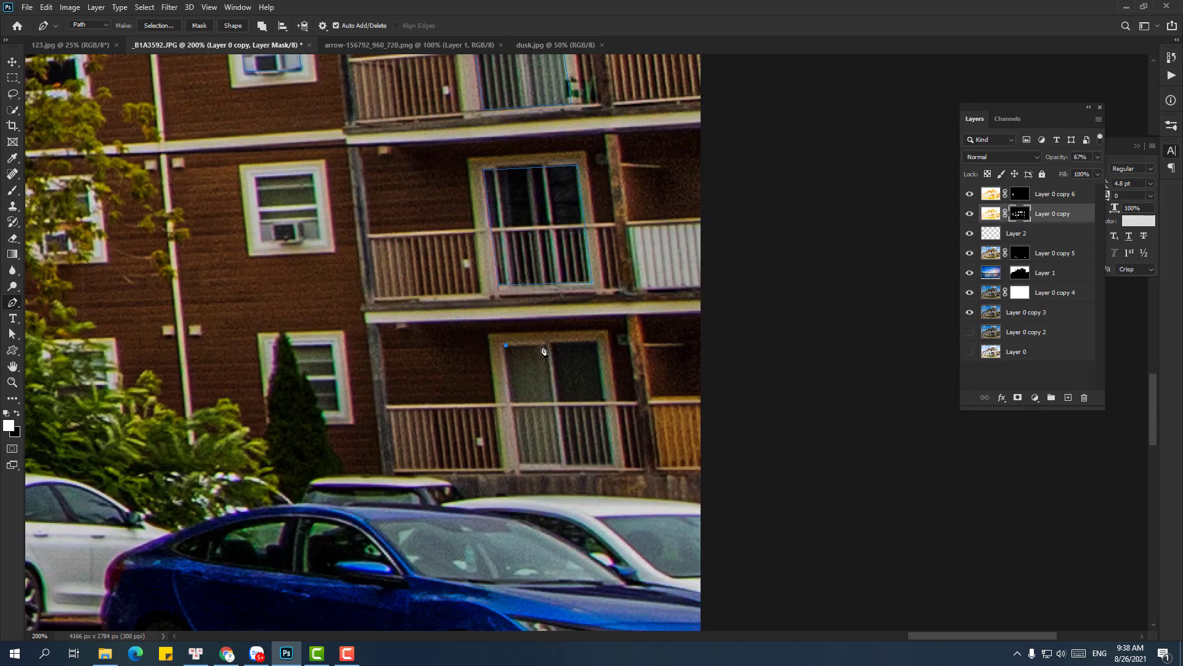
{"action": "left_click", "coordinate": [599, 341]}
{"action": "left_click", "coordinate": [613, 464]}
{"action": "left_click", "coordinate": [522, 464]}
{"action": "left_click", "coordinate": [507, 345]}
{"action": "scroll", "coordinate": [425, 221], "scroll_direction": "left", "scroll_amount": 4}
{"action": "scroll", "coordinate": [425, 220], "scroll_direction": "up", "scroll_amount": 1}
Outline the upper left apartment window, redoing a stray anchor
{"action": "left_click", "coordinate": [424, 217]}
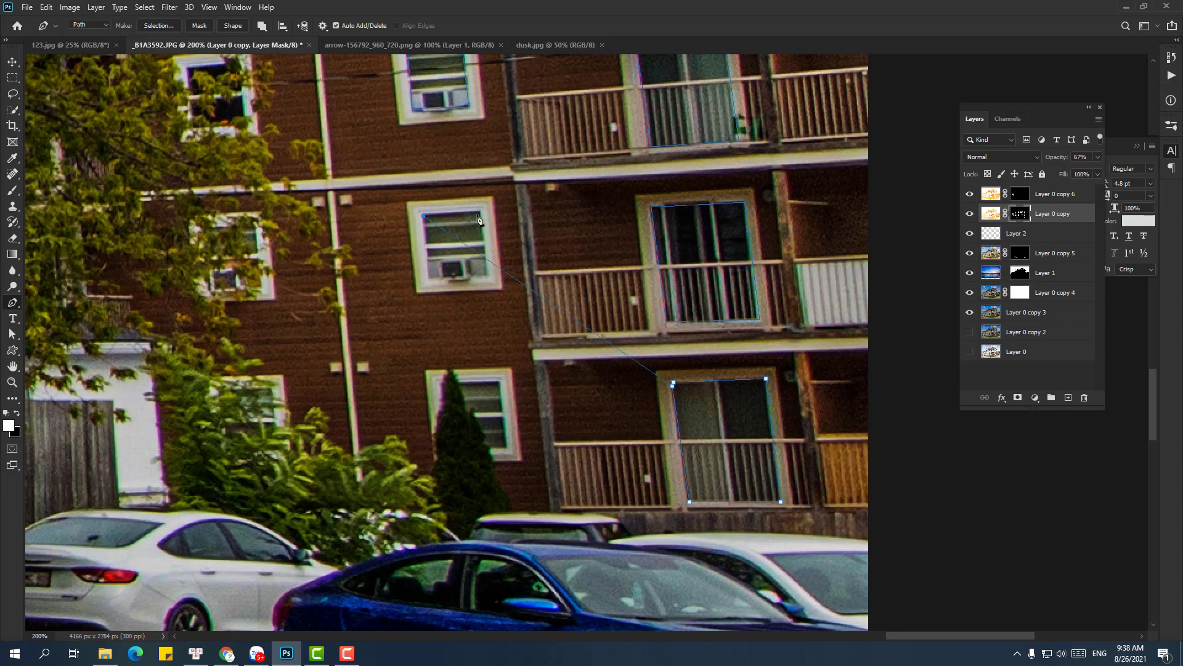
{"action": "key", "text": "ctrl+z"}
{"action": "left_click", "coordinate": [421, 214]}
{"action": "left_click", "coordinate": [480, 212]}
{"action": "left_click", "coordinate": [489, 277]}
{"action": "left_click", "coordinate": [425, 277]}
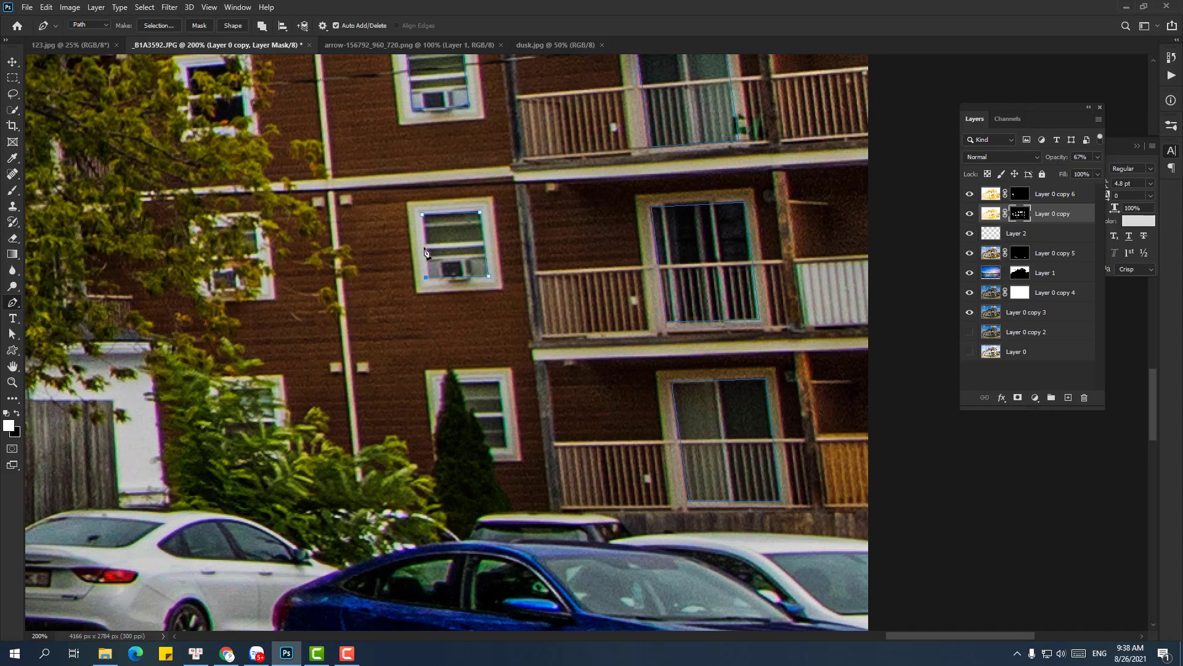
{"action": "left_click", "coordinate": [421, 214]}
Outline the lower window along the tree edge and the window behind the tree
{"action": "left_click", "coordinate": [458, 382]}
{"action": "left_click", "coordinate": [497, 382]}
{"action": "left_click", "coordinate": [505, 448]}
{"action": "left_click", "coordinate": [485, 434]}
{"action": "left_click", "coordinate": [479, 429]}
{"action": "mouse_move", "coordinate": [265, 89]}
{"action": "left_mouse_down"}
{"action": "mouse_move", "coordinate": [284, 259]}
{"action": "mouse_move", "coordinate": [391, 420]}
{"action": "left_mouse_up"}
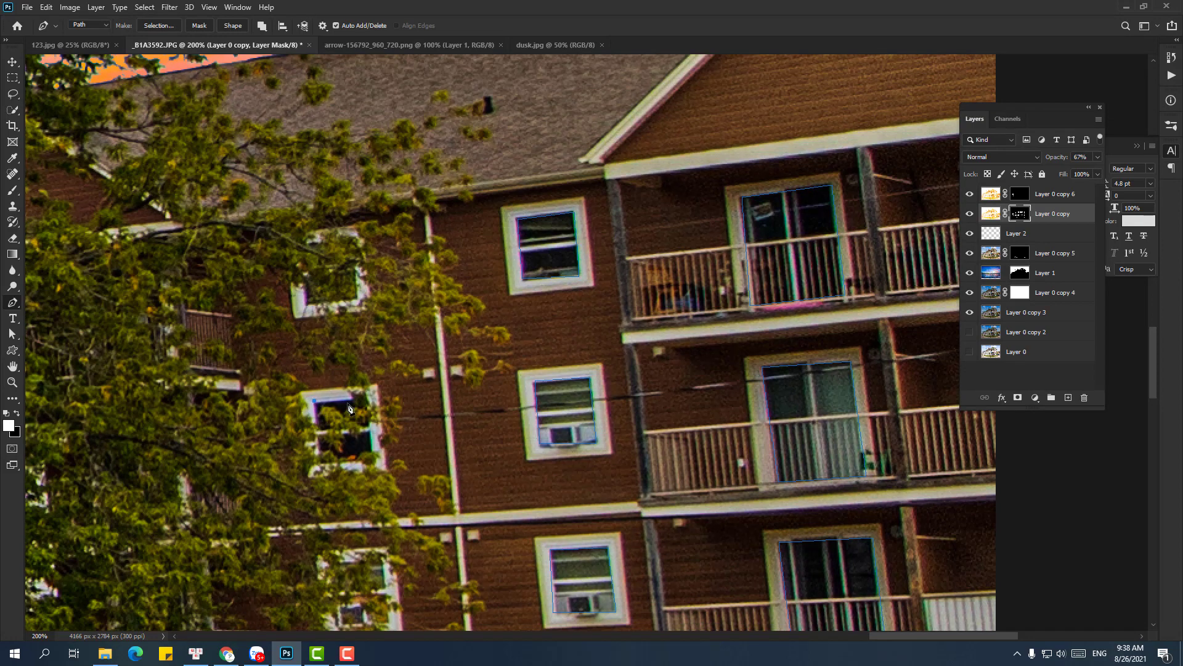
{"action": "left_click", "coordinate": [366, 403]}
{"action": "left_click", "coordinate": [317, 462]}
{"action": "left_click", "coordinate": [314, 402]}
{"action": "left_click_drag", "start_coordinate": [355, 515], "coordinate": [318, 320]}
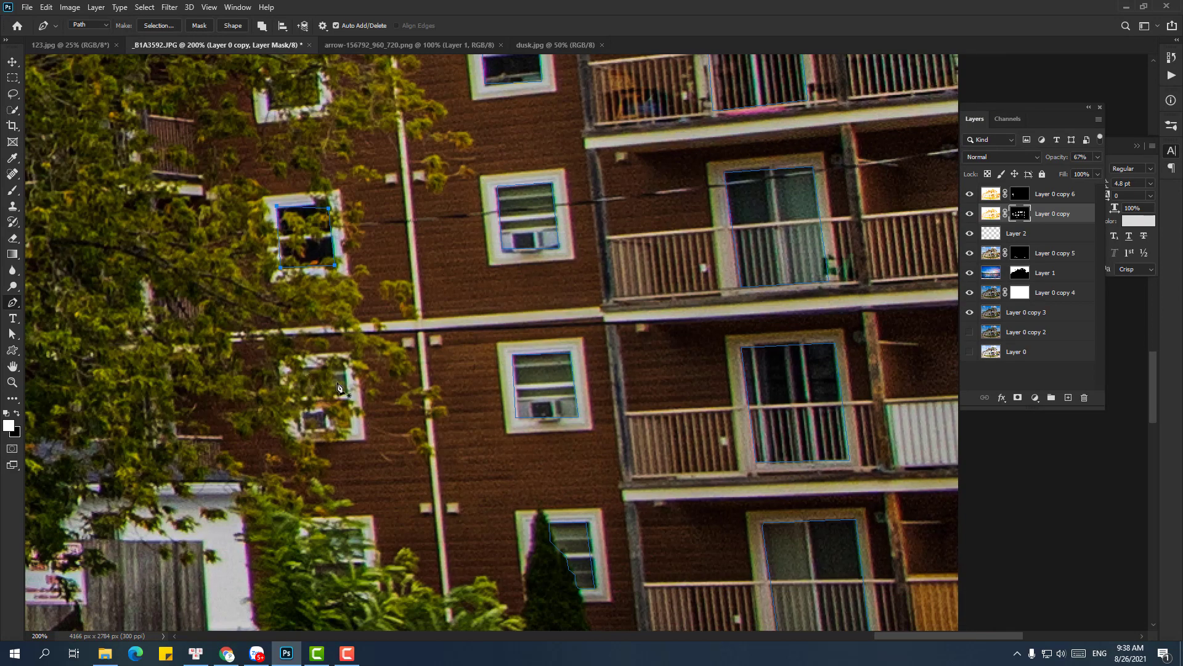
{"action": "left_click_drag", "start_coordinate": [346, 392], "coordinate": [314, 231]}
{"action": "left_click_drag", "start_coordinate": [510, 380], "coordinate": [215, 341]}
Convert the traced outlines to a selection and paint warm glow into it with a soft round brush
{"action": "key", "text": "ctrl+Return"}
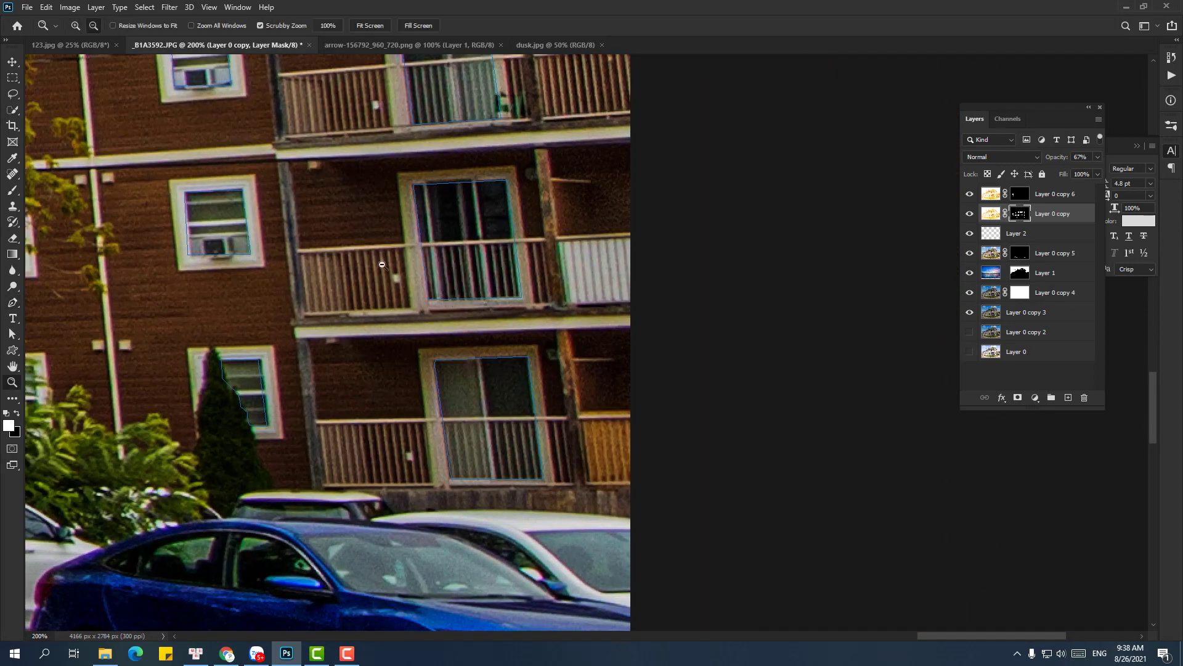
{"action": "scroll", "coordinate": [395, 296], "scroll_direction": "down", "scroll_amount": 2}
{"action": "key", "text": "b"}
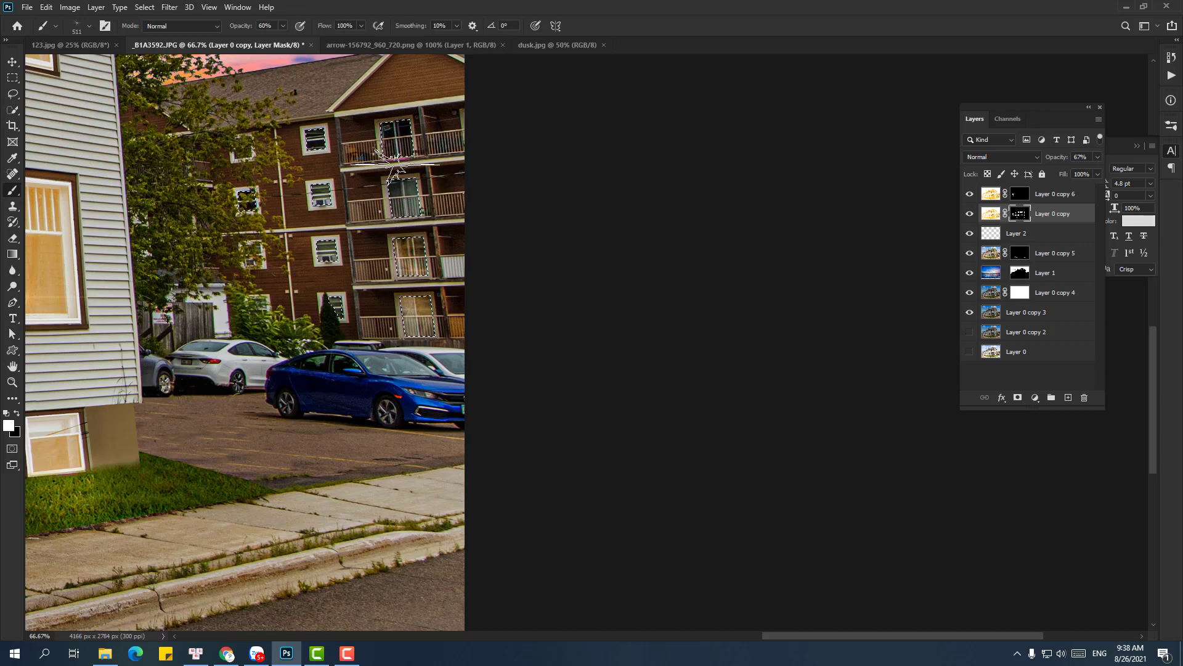
{"action": "key", "text": "ctrl+d"}
{"action": "right_click", "coordinate": [331, 239]}
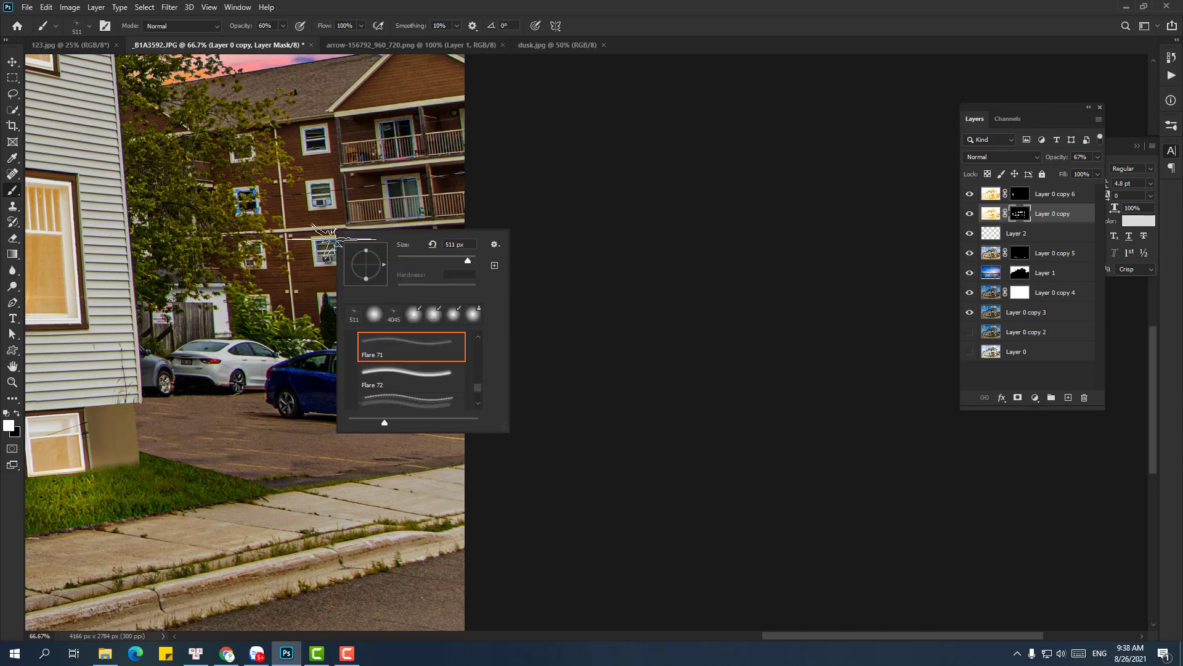
{"action": "key", "text": "Escape"}
{"action": "key", "text": "ctrl+z"}
{"action": "right_click", "coordinate": [331, 239]}
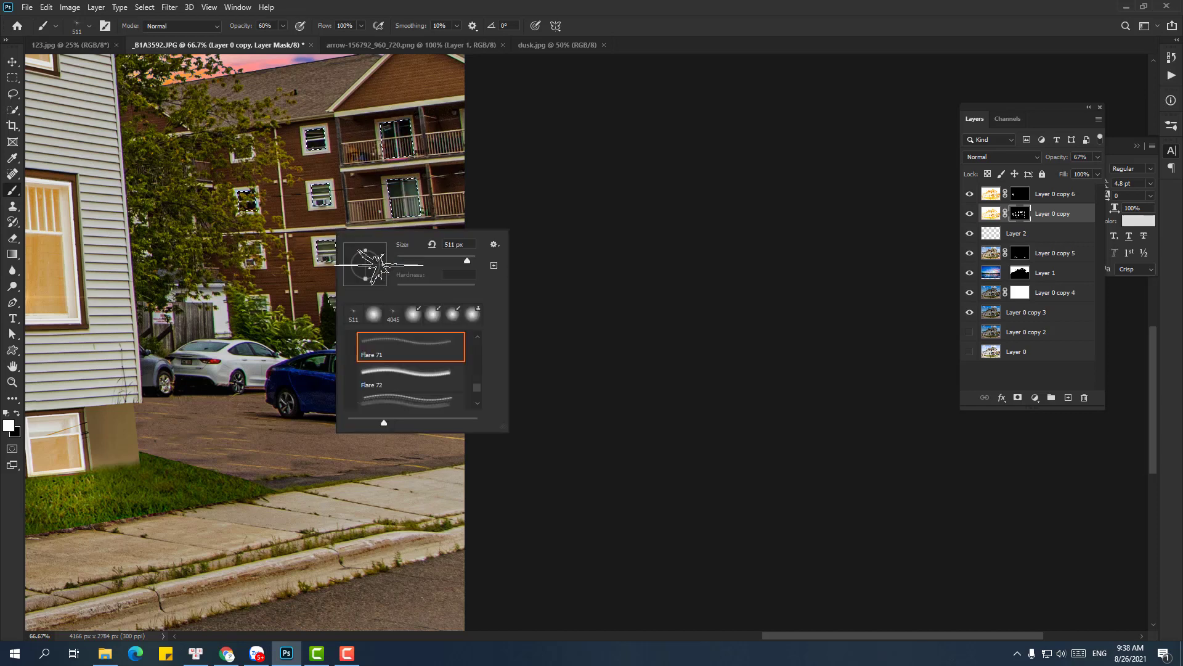
{"action": "left_click", "coordinate": [377, 313]}
{"action": "mouse_move", "coordinate": [398, 166]}
{"action": "left_mouse_down"}
{"action": "mouse_move", "coordinate": [331, 197]}
{"action": "mouse_move", "coordinate": [393, 312]}
{"action": "left_mouse_up"}
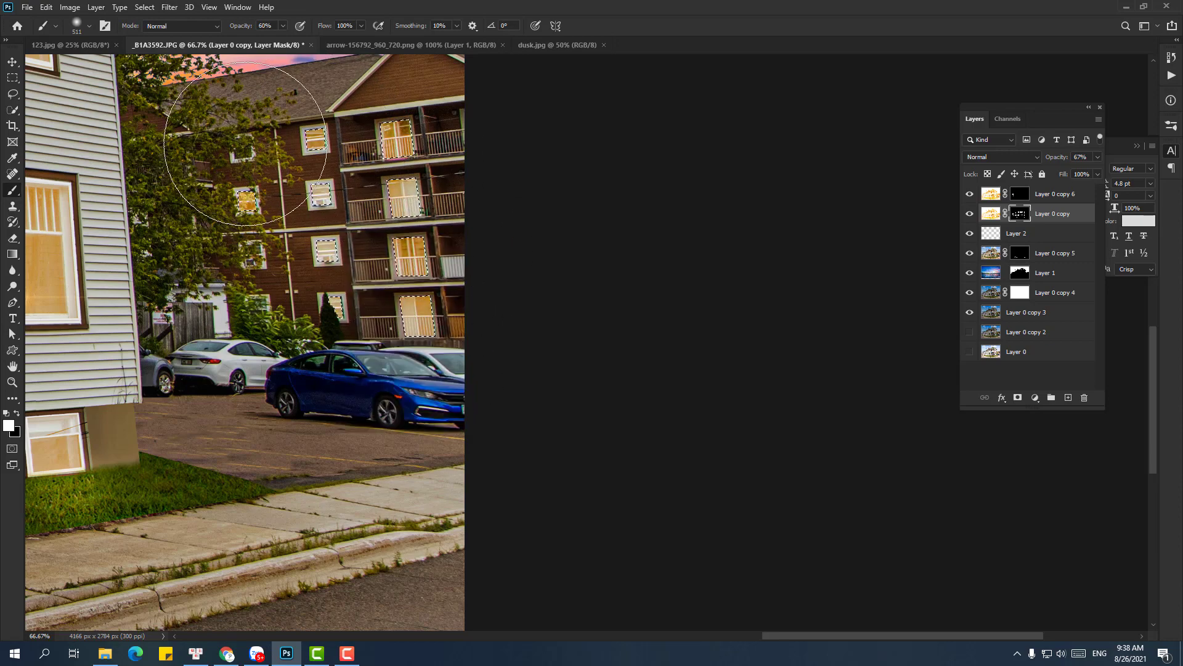
Review the whole photo, toggling Layer 0 copy 4, then select it with Layer 0 copy 3
{"action": "key", "text": "z"}
{"action": "left_click", "coordinate": [608, 373], "text": "alt"}
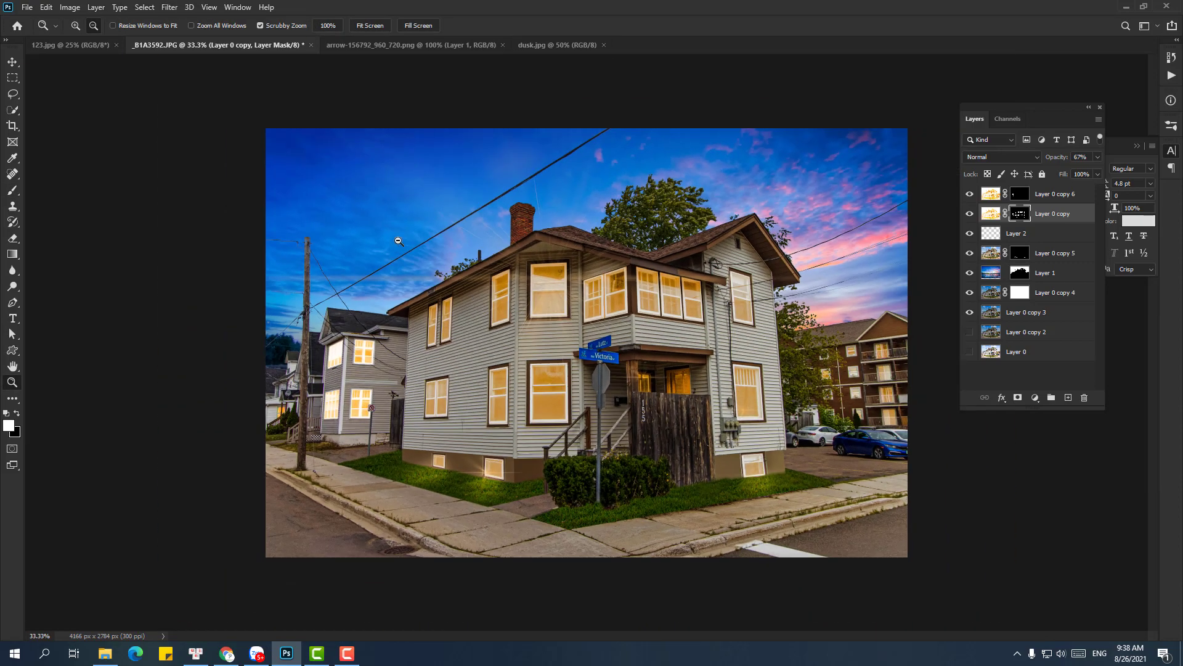
{"action": "key", "text": "v"}
{"action": "key", "text": "ctrl+plus"}
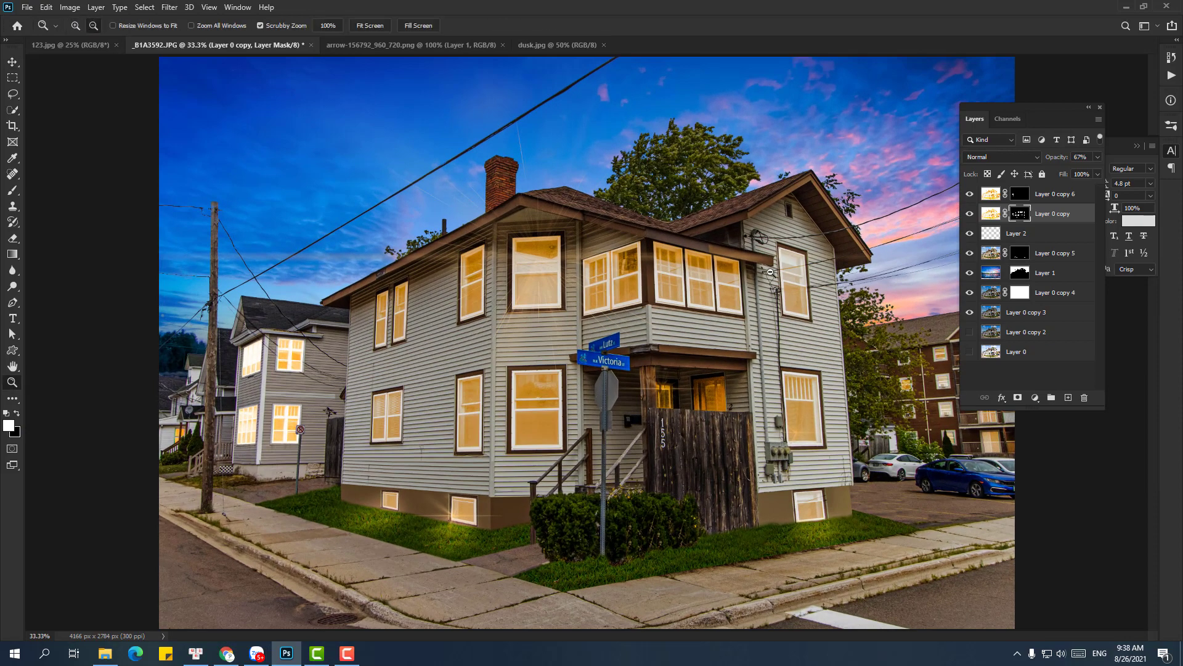
{"action": "key", "text": "ctrl+minus"}
{"action": "key", "text": "ctrl"}
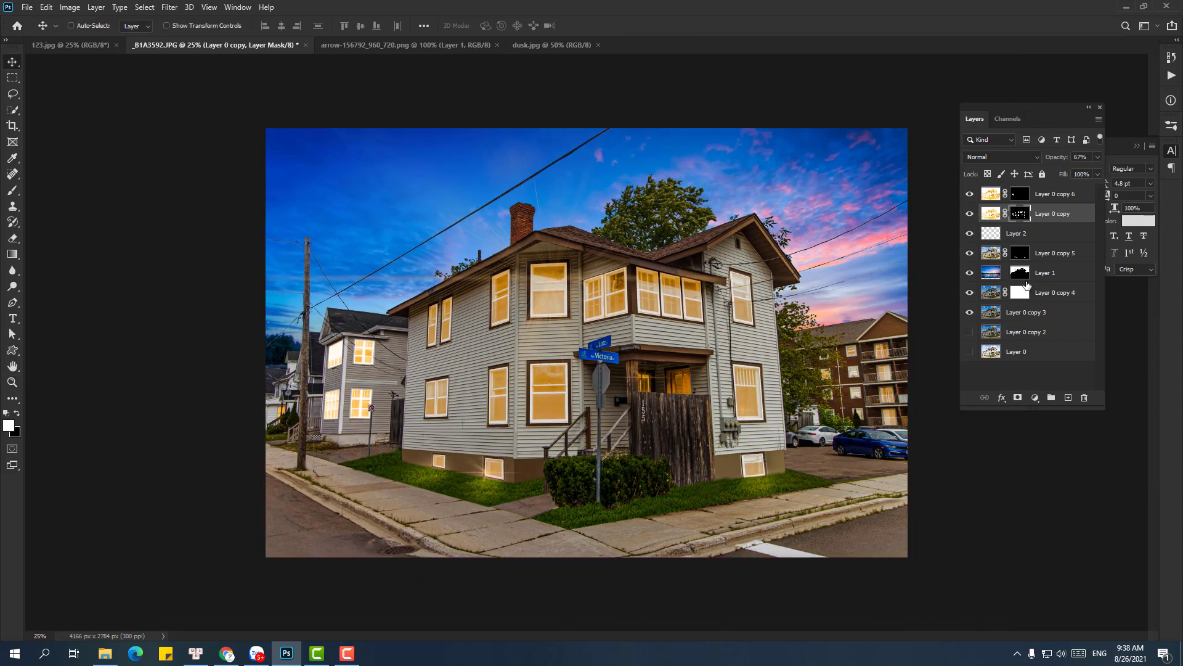
{"action": "left_click", "coordinate": [970, 293]}
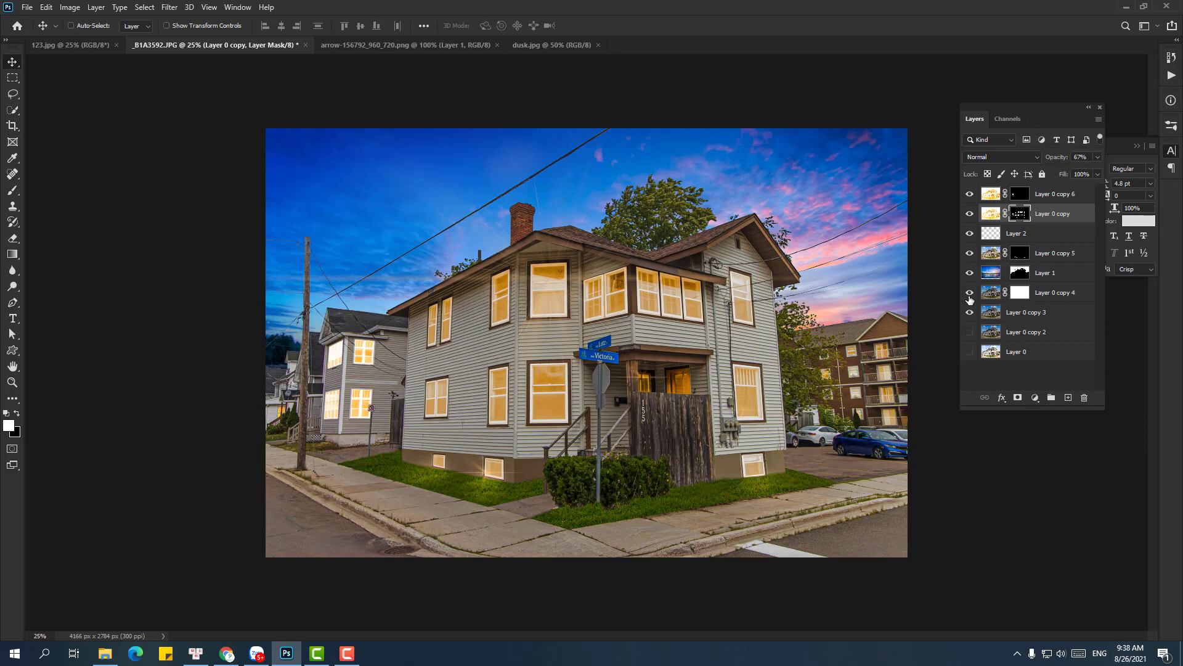
{"action": "left_click", "coordinate": [1049, 292], "text": "ctrl"}
{"action": "left_click", "coordinate": [1044, 316], "text": "ctrl"}
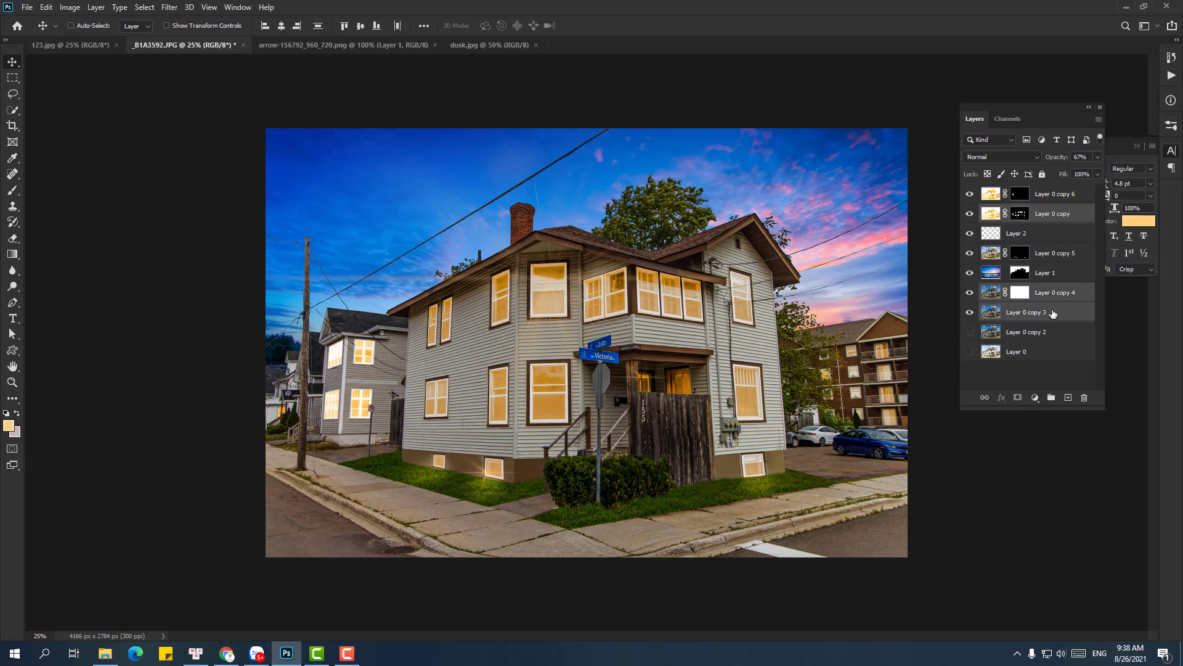
Merge Layer 0 copy 4 and copy 3, show the result, and create a merged copy layer
{"action": "left_click", "coordinate": [1064, 295]}
{"action": "key", "text": "ctrl+e"}
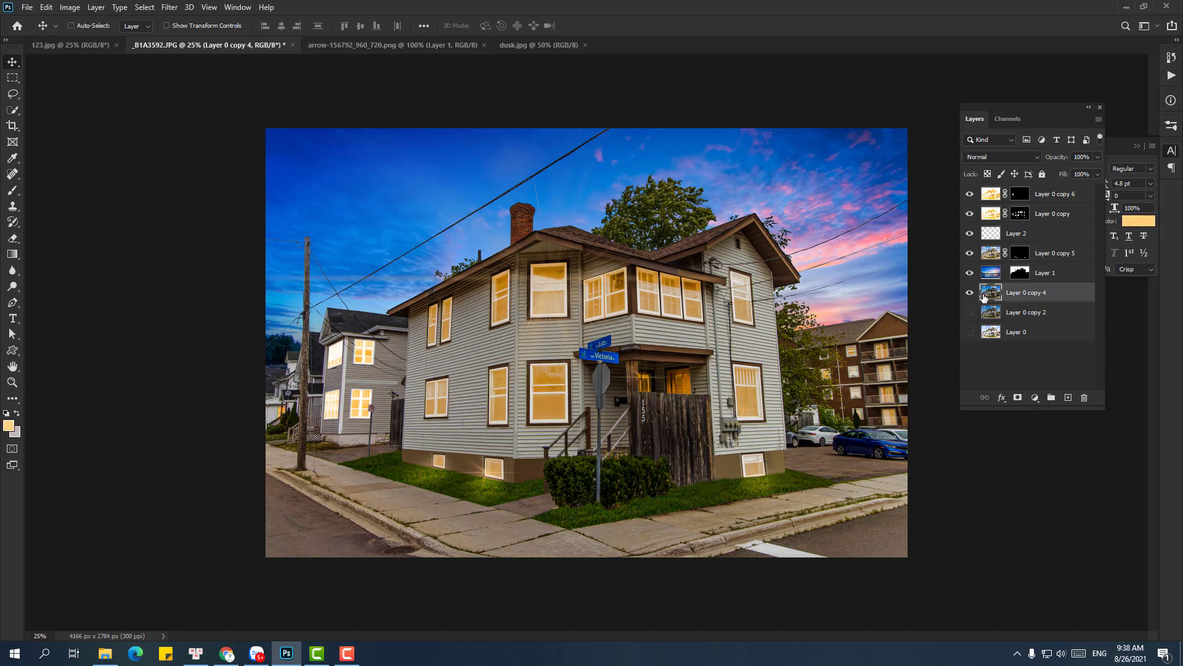
{"action": "left_click", "coordinate": [971, 294]}
{"action": "key", "text": "ctrl+j"}
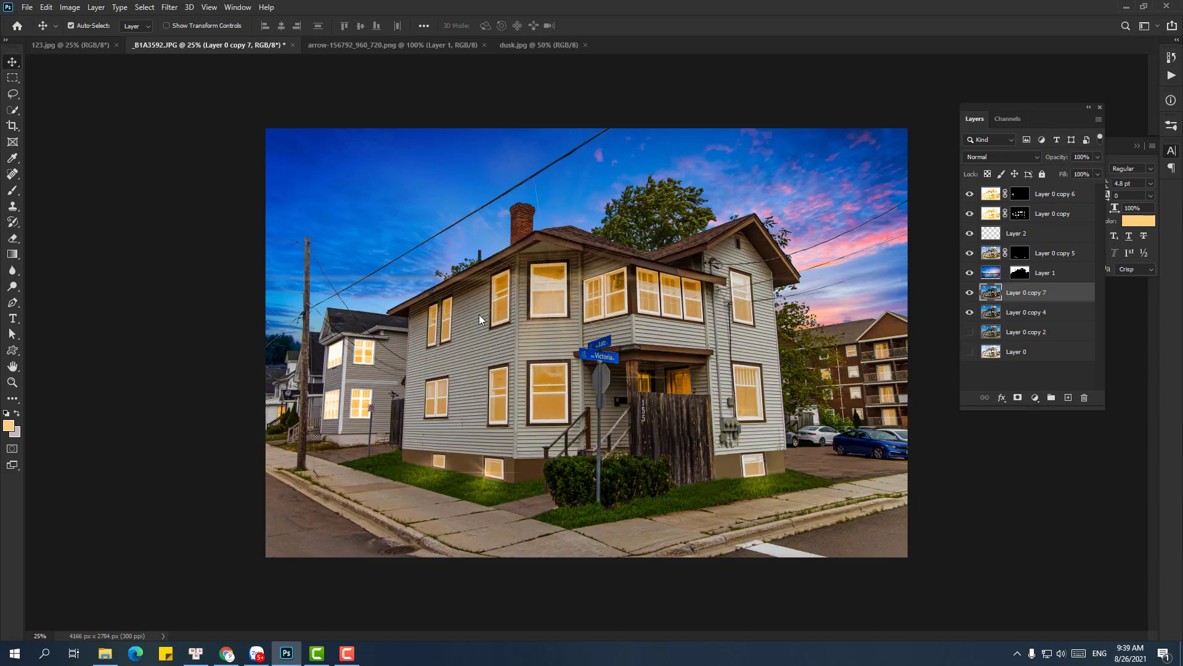
Apply Camera Raw with Contrast +2, Texture +19 and tone-curve Lights -48
{"action": "key", "text": "ctrl+shift+a"}
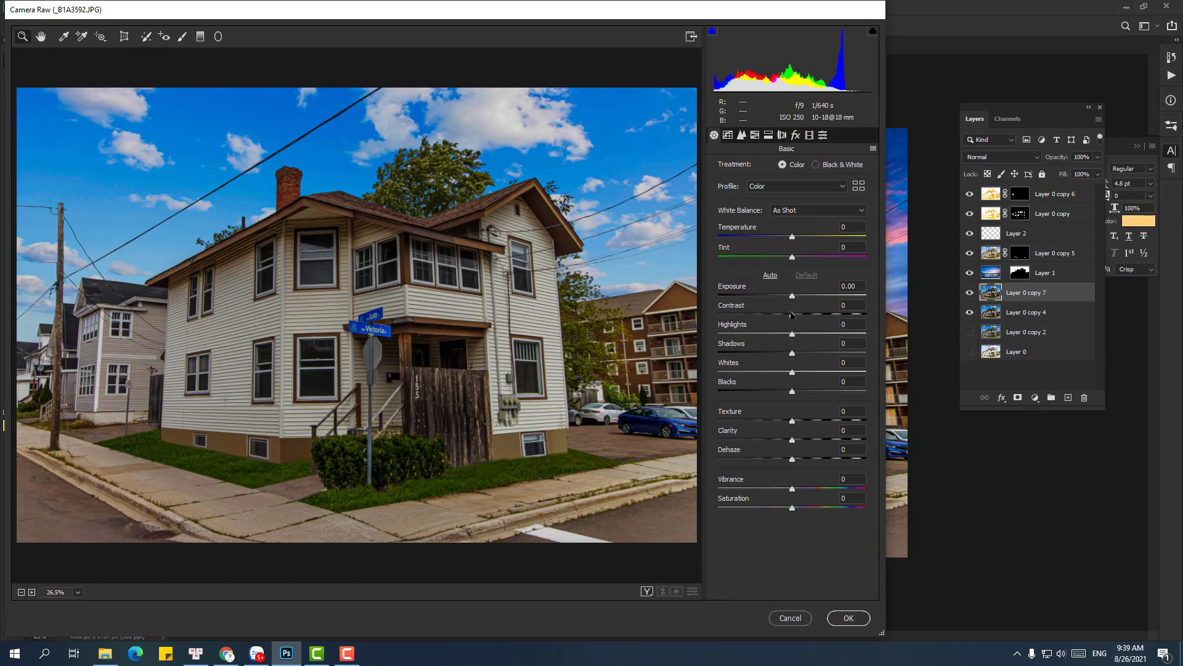
{"action": "left_click_drag", "start_coordinate": [792, 314], "coordinate": [793, 314]}
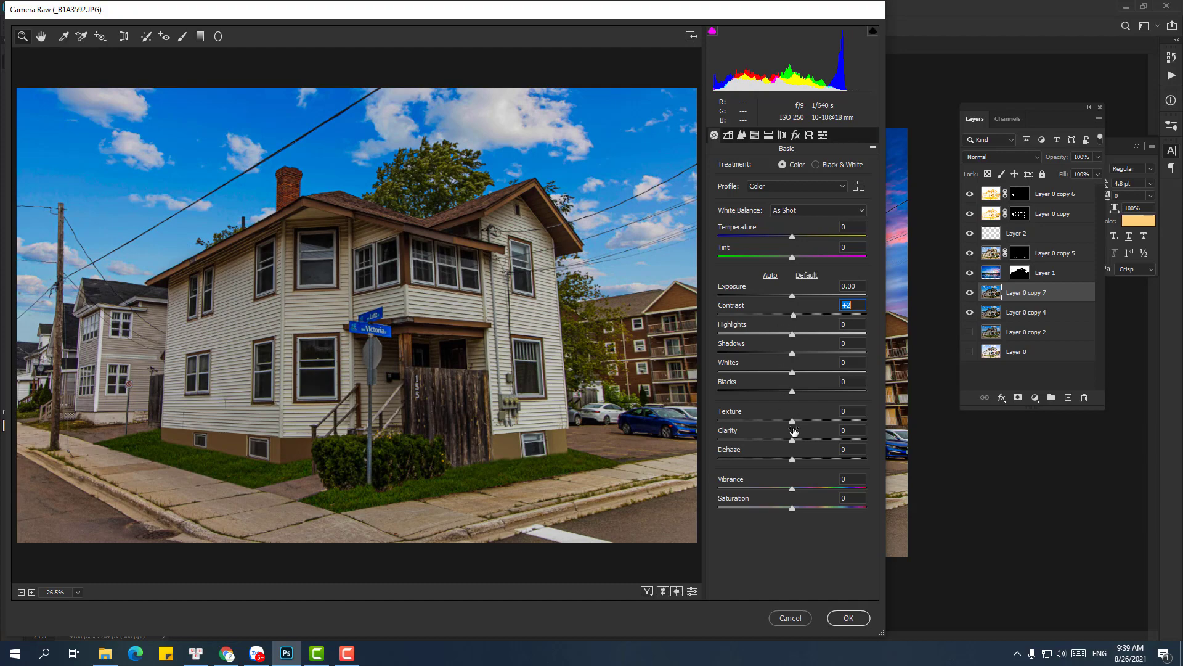
{"action": "left_click_drag", "start_coordinate": [792, 422], "coordinate": [848, 440]}
{"action": "left_click", "coordinate": [740, 136]}
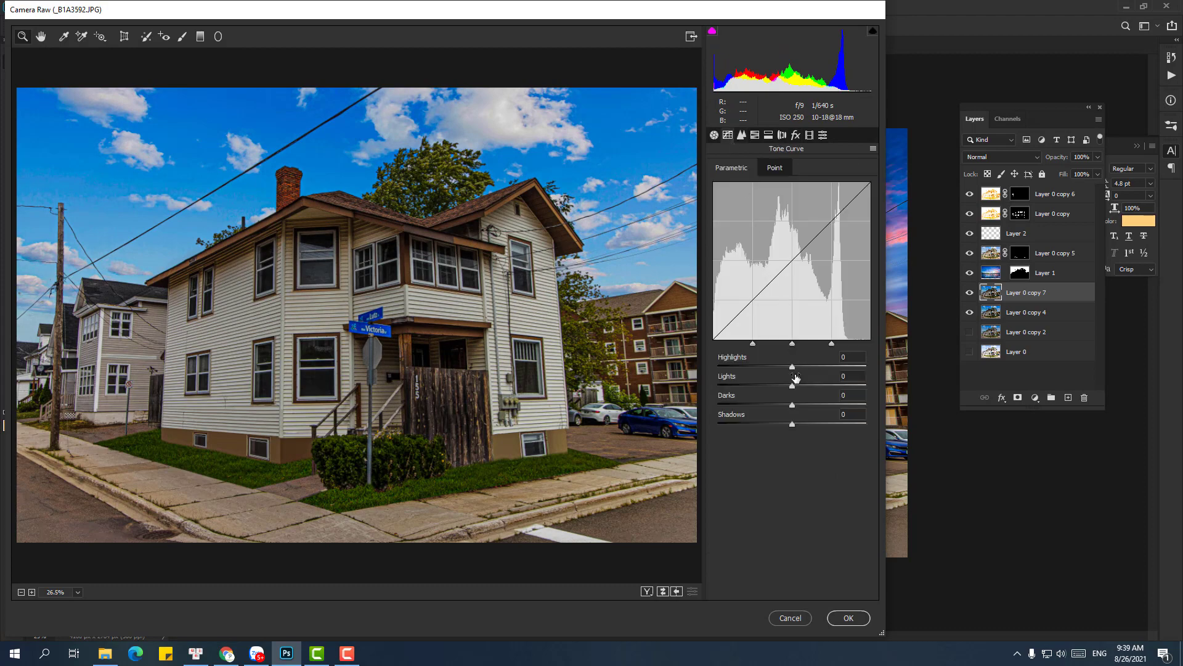
{"action": "left_click_drag", "start_coordinate": [792, 367], "coordinate": [757, 385]}
{"action": "left_click", "coordinate": [850, 619]}
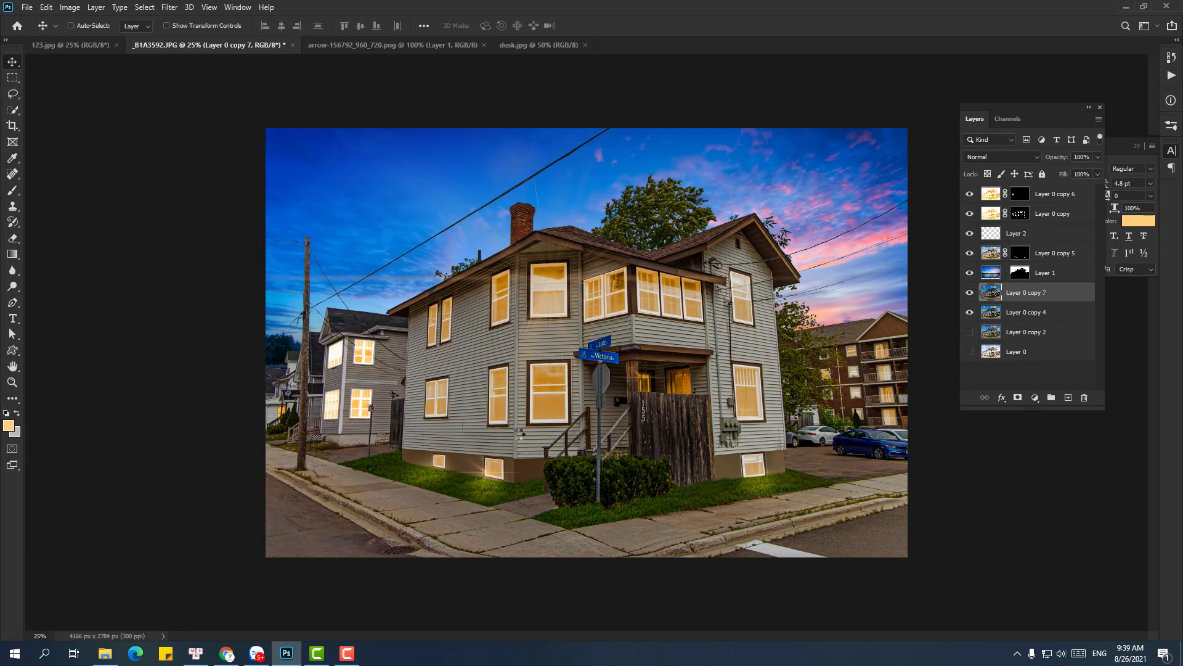
Reduce Layer 0 copy 6's saturation to -64 with Hue/Saturation
{"action": "key", "text": "z"}
{"action": "left_click", "coordinate": [549, 347], "text": "alt"}
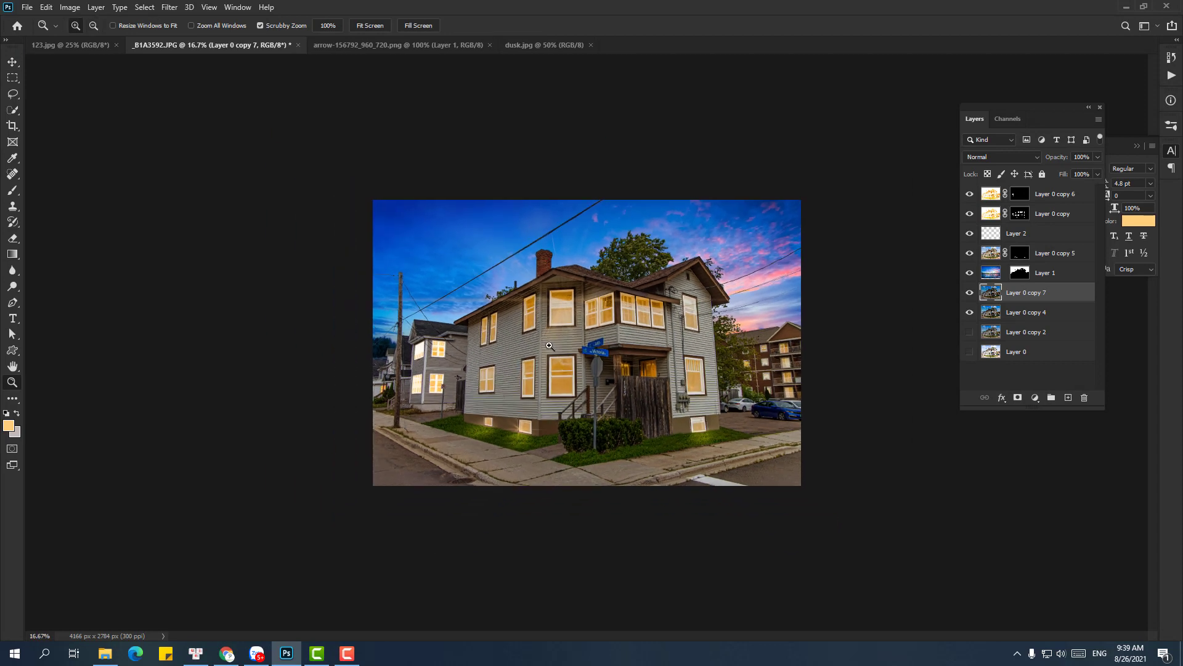
{"action": "left_click", "coordinate": [549, 350]}
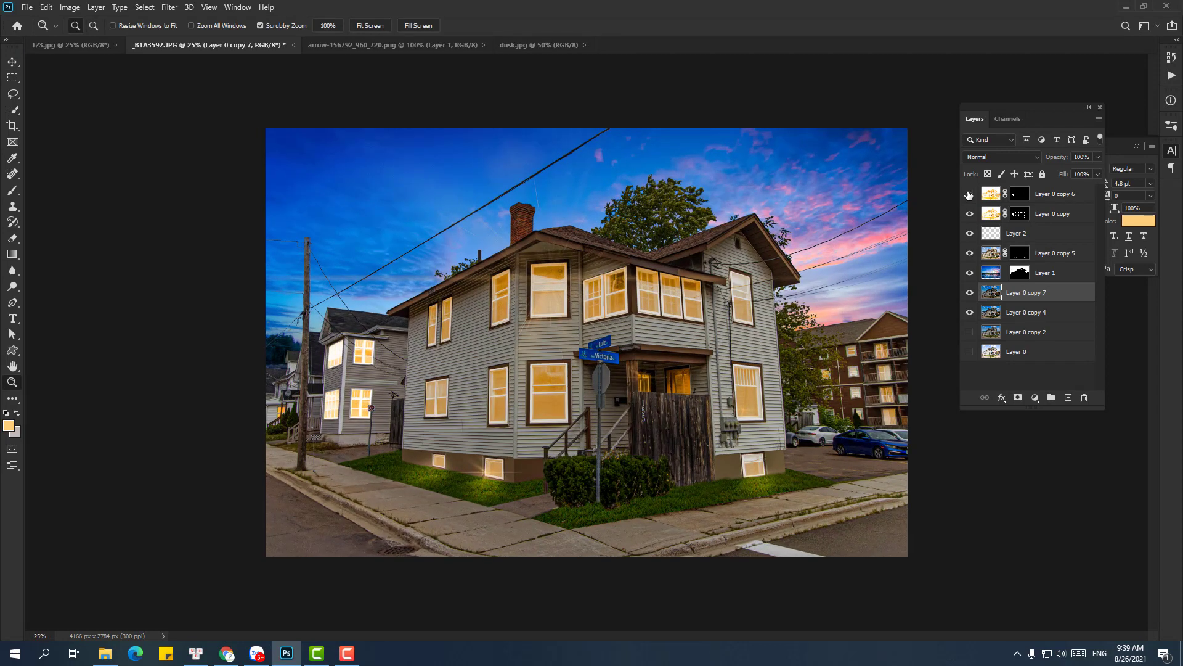
{"action": "left_click", "coordinate": [991, 196]}
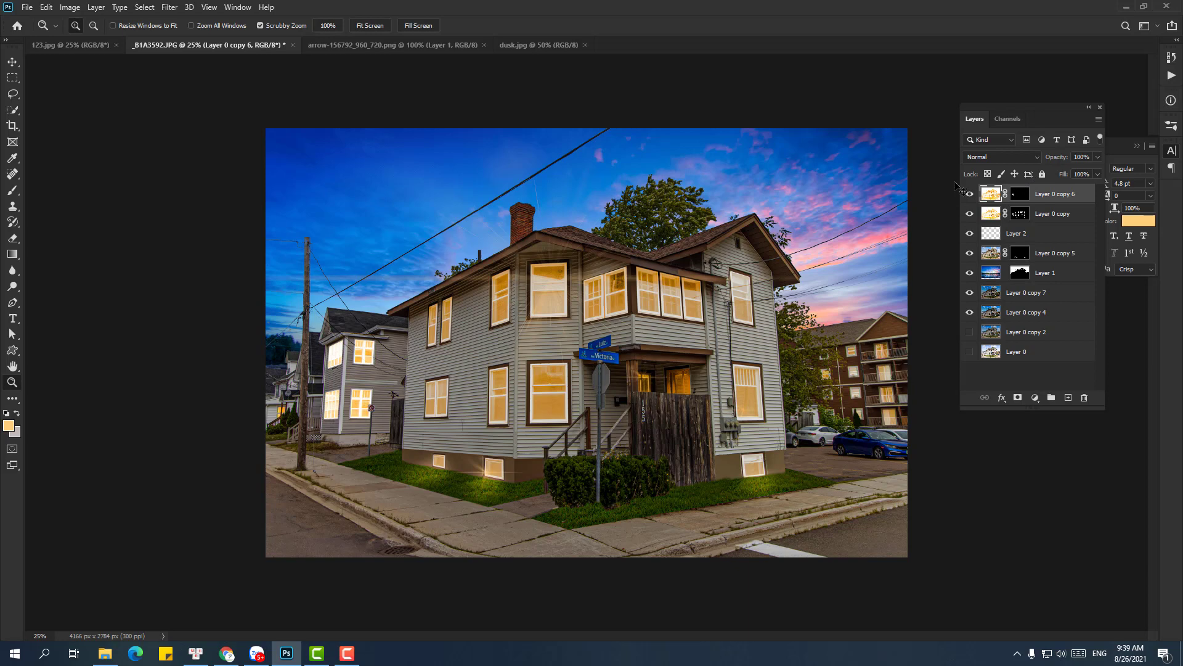
{"action": "key", "text": "ctrl+u"}
{"action": "left_click_drag", "start_coordinate": [989, 369], "coordinate": [954, 368]}
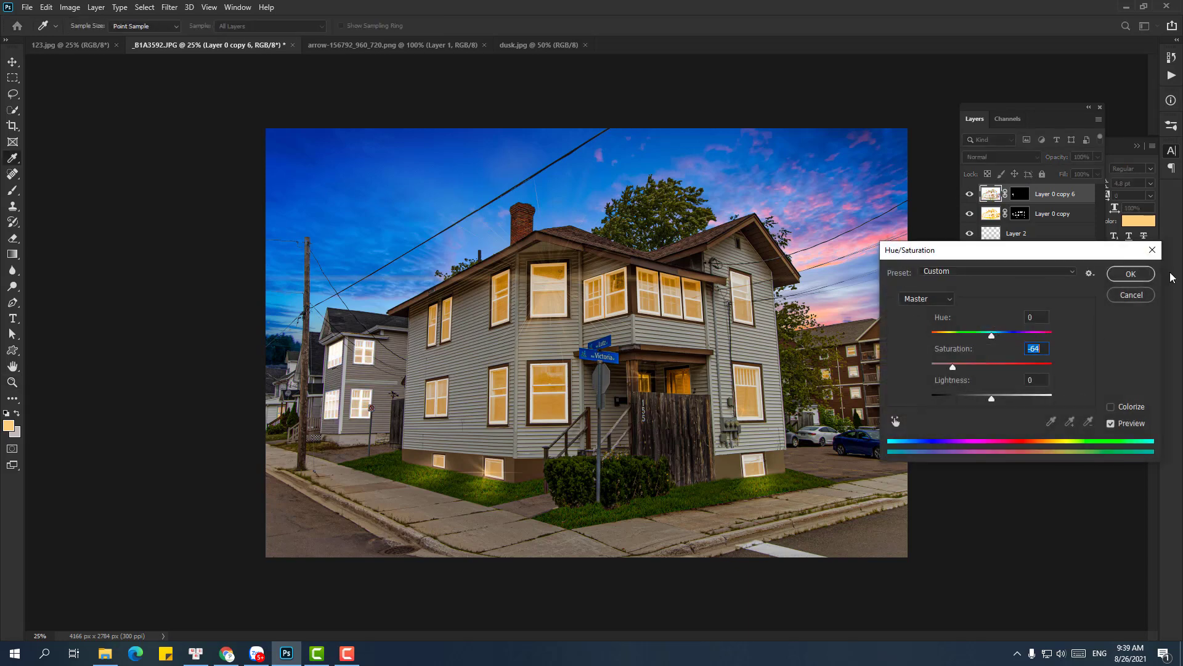
{"action": "left_click", "coordinate": [1131, 294]}
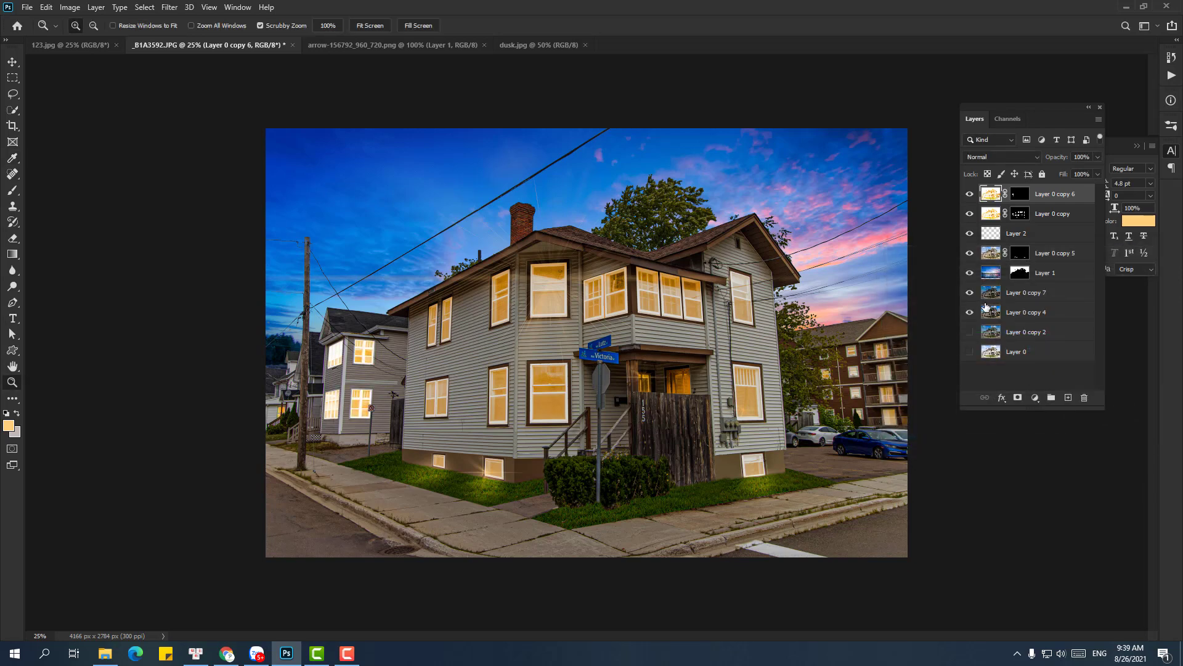
Apply Levels lowering the output white to 194 and rebalancing the midtones
{"action": "key", "text": "ctrl+l"}
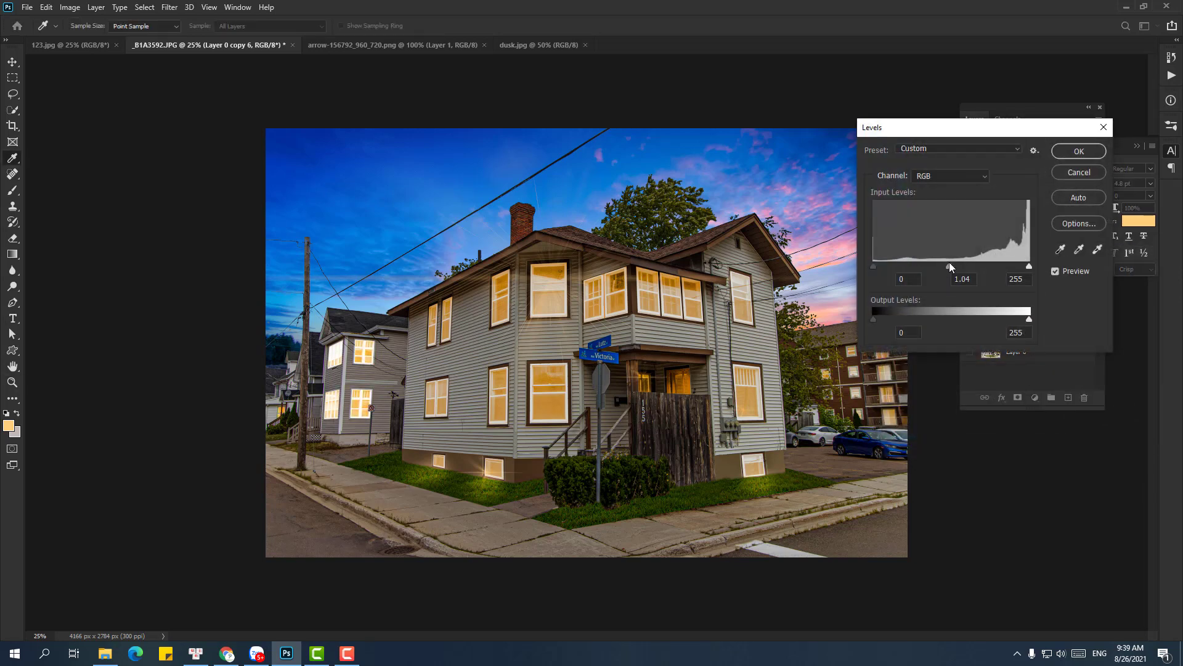
{"action": "mouse_move", "coordinate": [949, 265]}
{"action": "left_mouse_down"}
{"action": "mouse_move", "coordinate": [913, 266]}
{"action": "mouse_move", "coordinate": [952, 266]}
{"action": "left_mouse_up"}
{"action": "mouse_move", "coordinate": [1030, 319]}
{"action": "left_mouse_down"}
{"action": "mouse_move", "coordinate": [976, 318]}
{"action": "mouse_move", "coordinate": [991, 319]}
{"action": "left_mouse_up"}
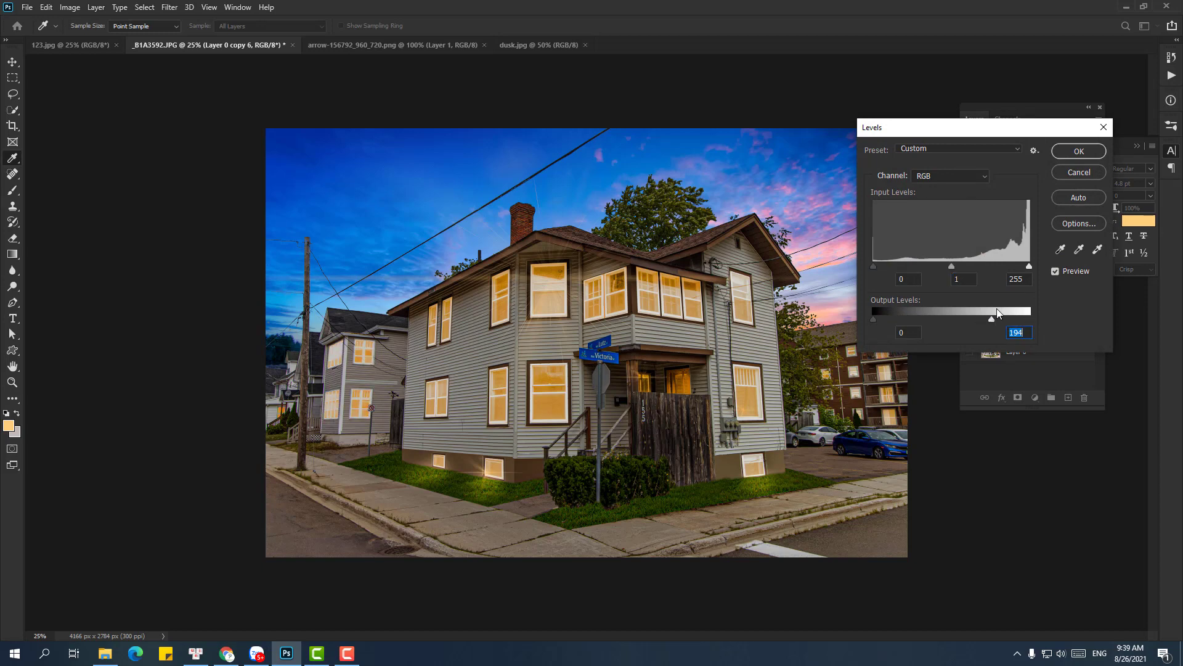
{"action": "left_click_drag", "start_coordinate": [970, 266], "coordinate": [979, 267]}
{"action": "left_click", "coordinate": [1076, 152]}
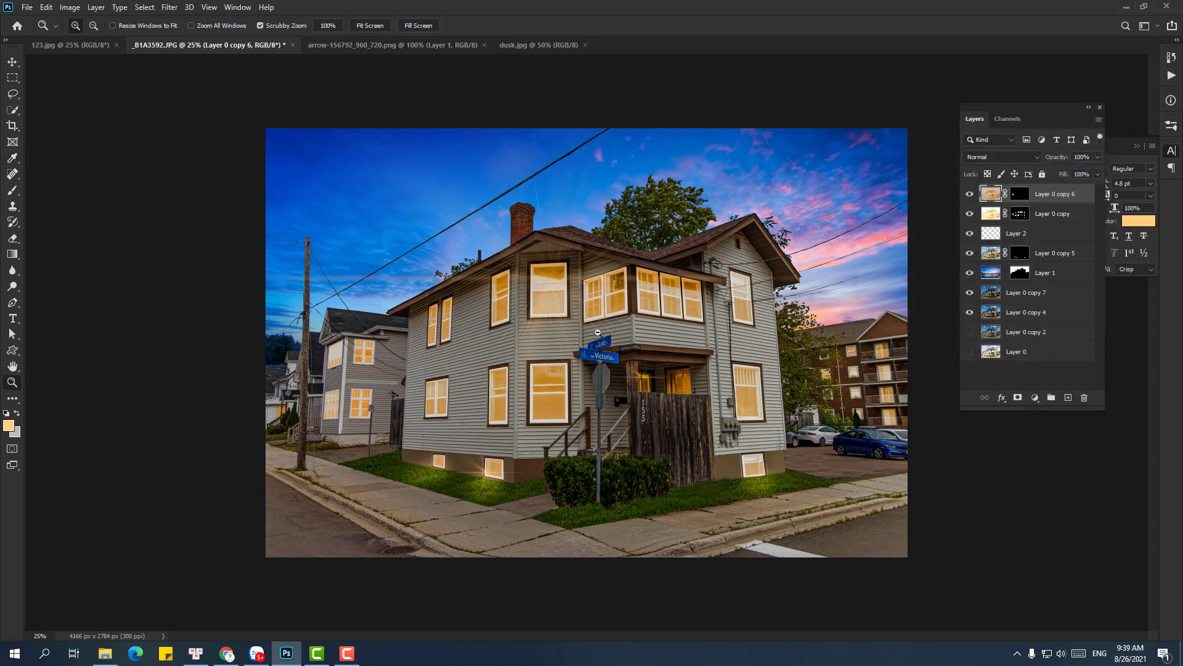
{"action": "key", "text": "z"}
{"action": "left_click", "coordinate": [610, 335], "text": "alt"}
{"action": "key", "text": "v"}
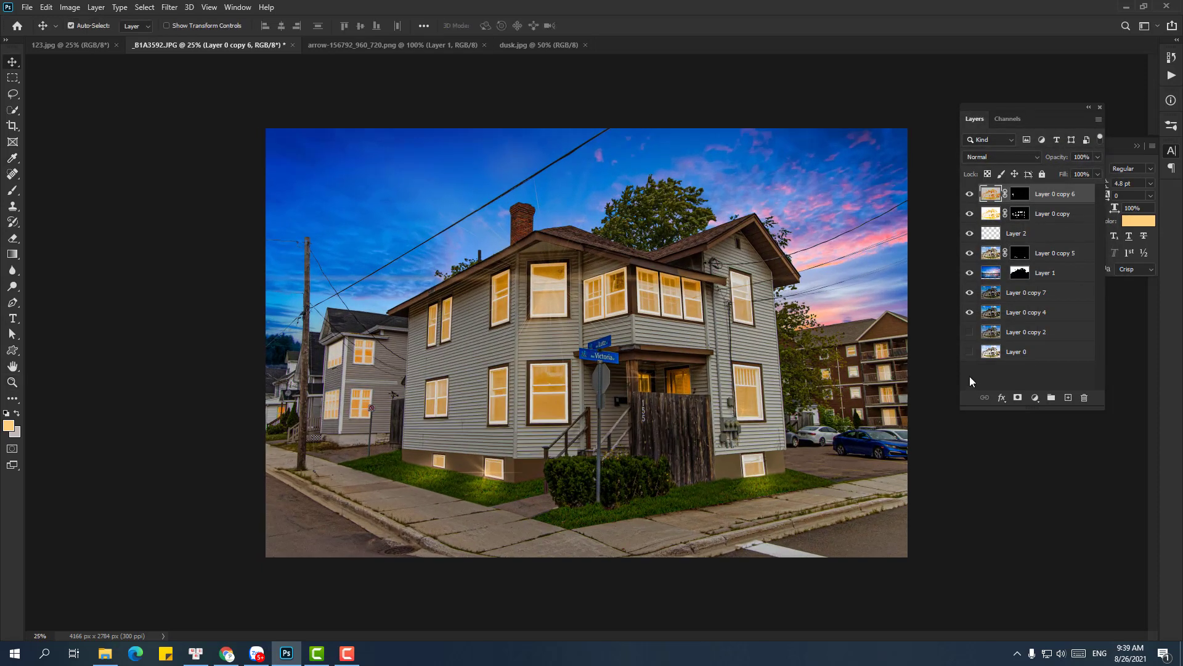
{"action": "key", "text": "ctrl"}
Group the edit layers into Group 1 and merge a copy of the group into one layer
{"action": "left_click", "coordinate": [1036, 312], "text": "shift"}
{"action": "left_click", "coordinate": [1051, 397]}
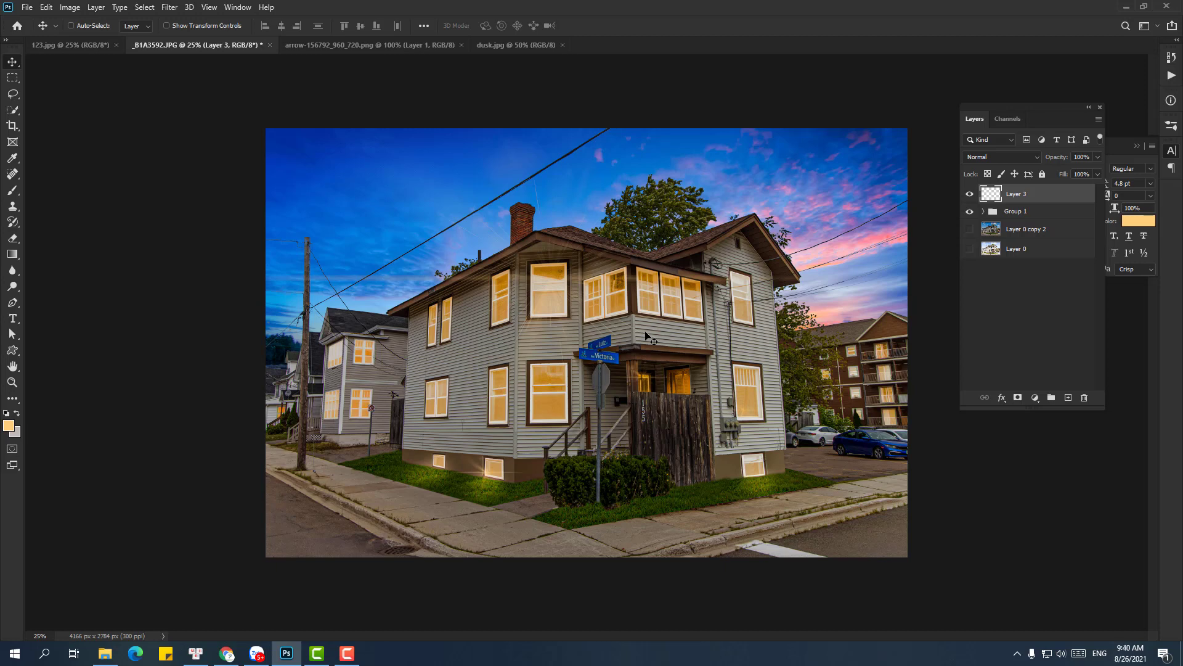
{"action": "key", "text": "ctrl+z"}
{"action": "key", "text": "ctrl+j"}
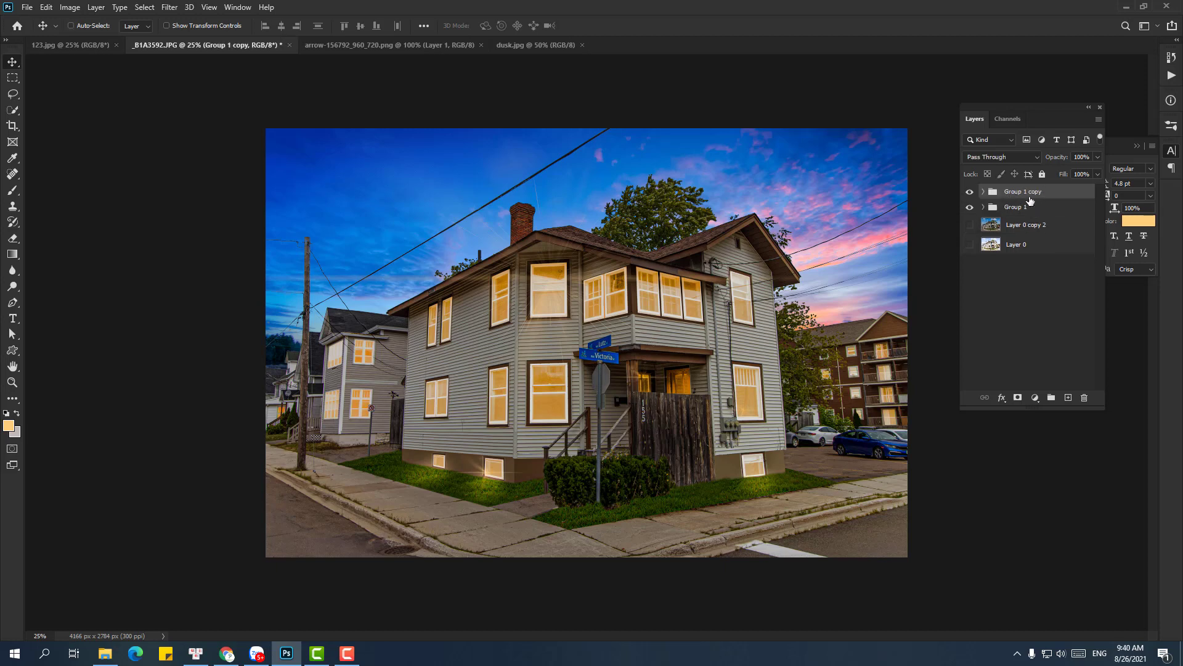
{"action": "right_click", "coordinate": [1046, 192]}
{"action": "left_click", "coordinate": [1076, 545]}
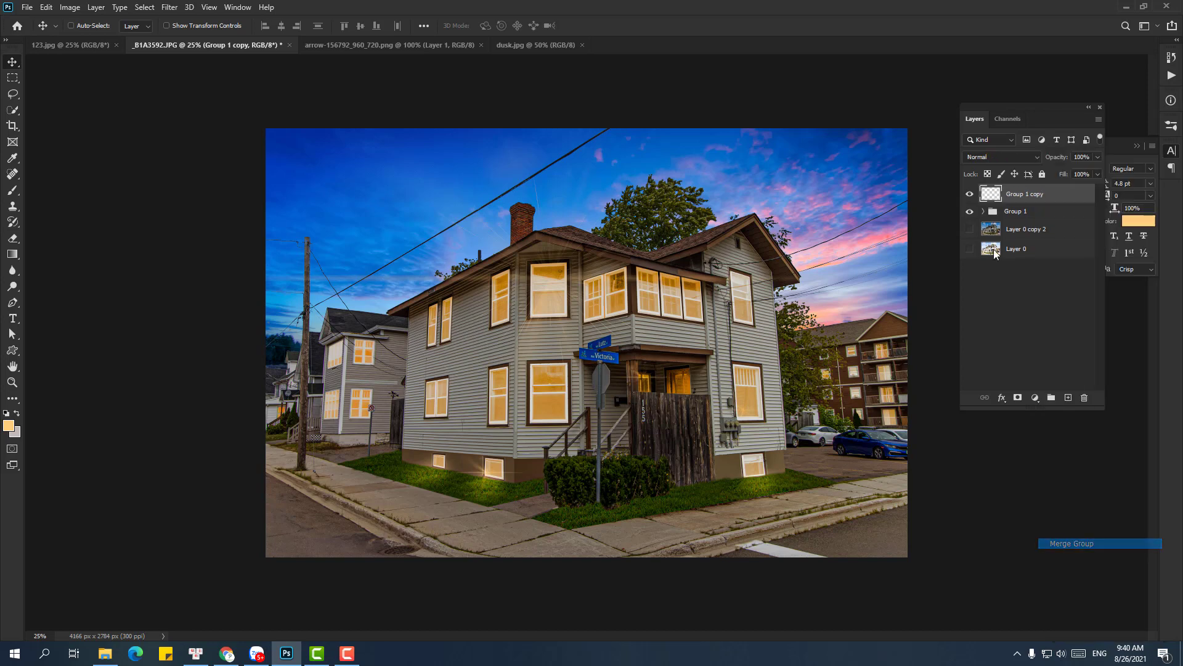
Duplicate the merged Group 1 copy layer and add a Color Lookup adjustment layer on top
{"action": "left_click", "coordinate": [1036, 398]}
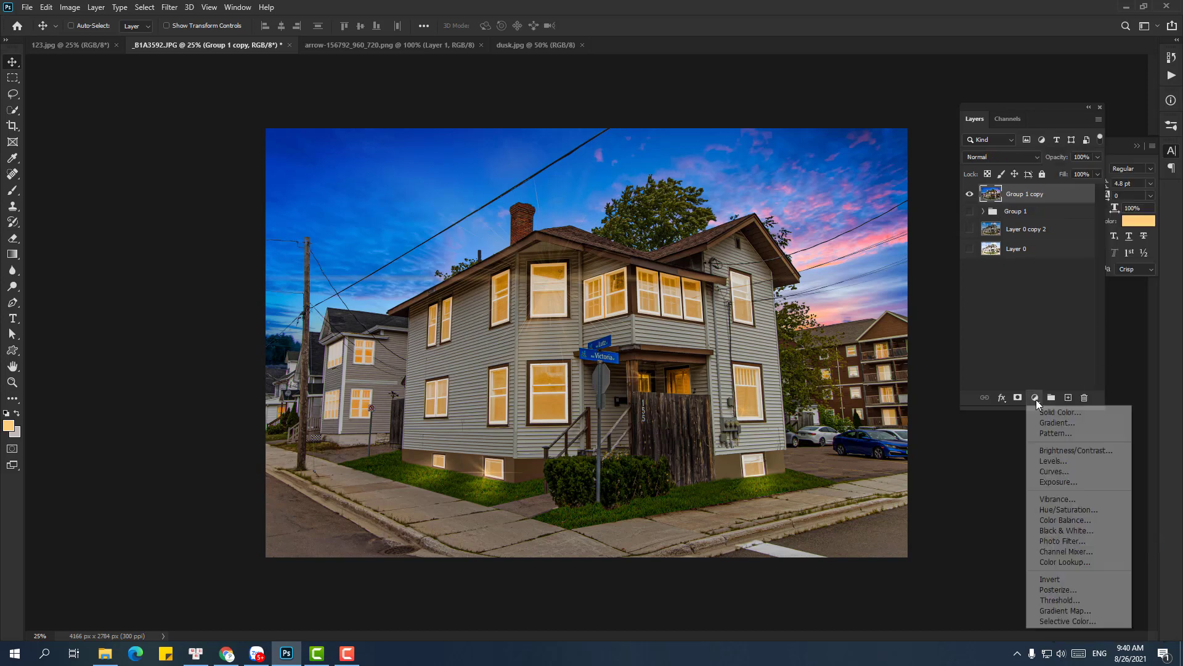
{"action": "left_click", "coordinate": [1046, 195]}
{"action": "key", "text": "ctrl+j"}
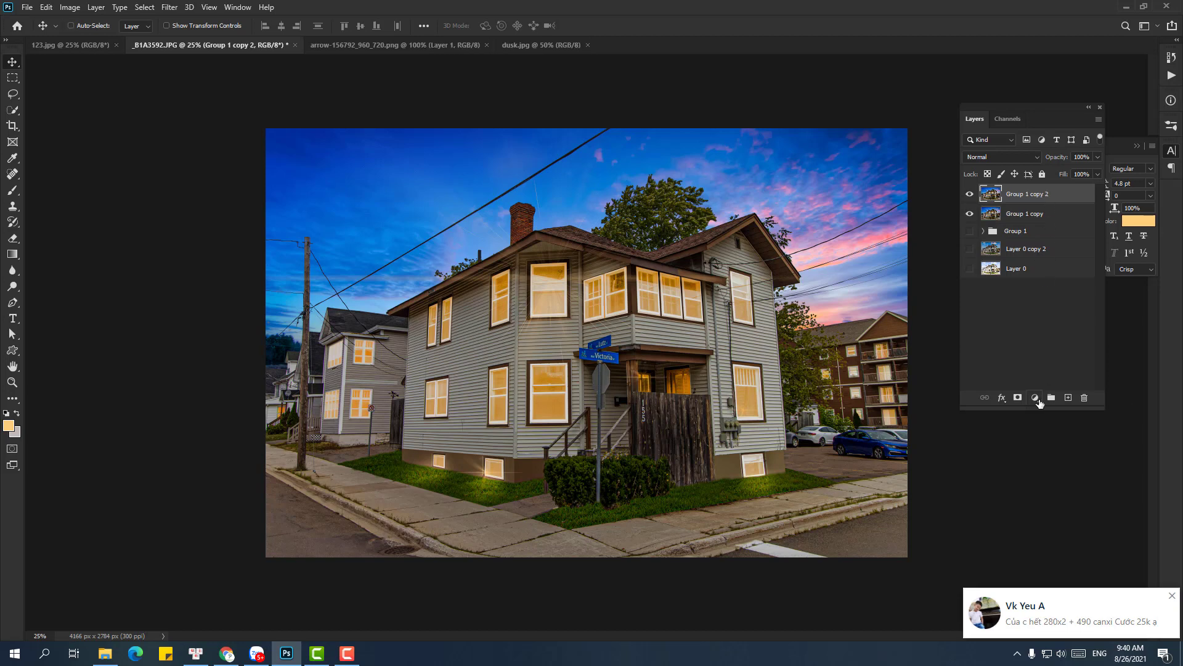
{"action": "left_click", "coordinate": [1036, 398]}
{"action": "left_click", "coordinate": [1071, 561]}
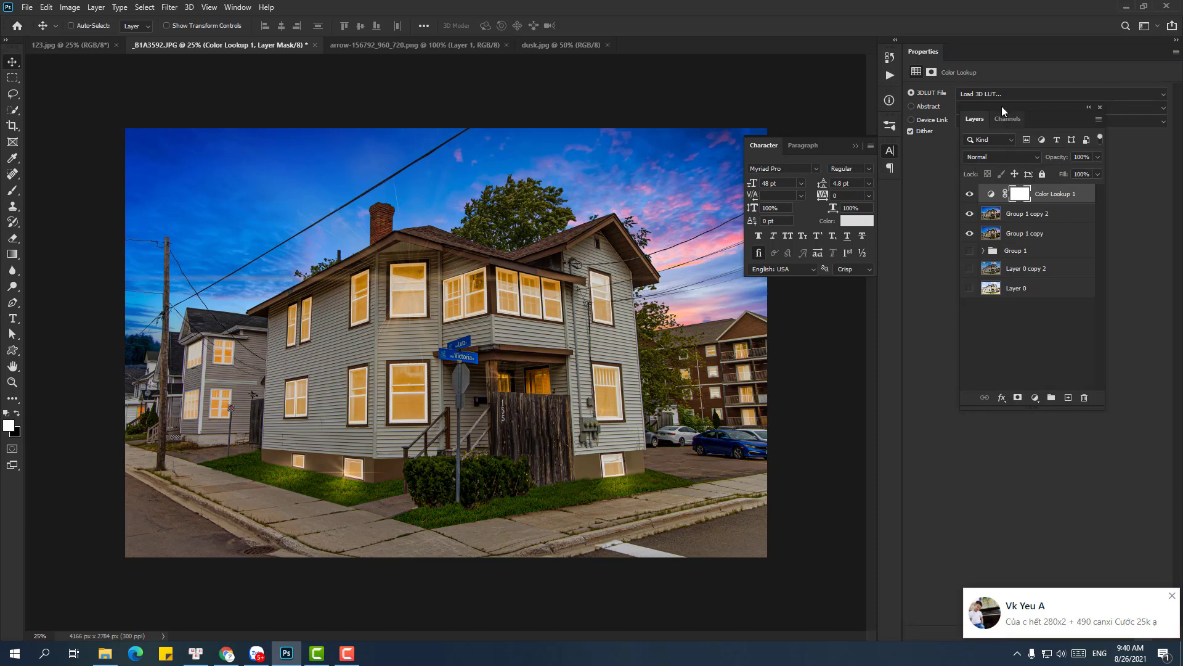
Apply the FoggyNight.3DL lookup and ready a 3228 px brush on its mask
{"action": "left_click", "coordinate": [1001, 93]}
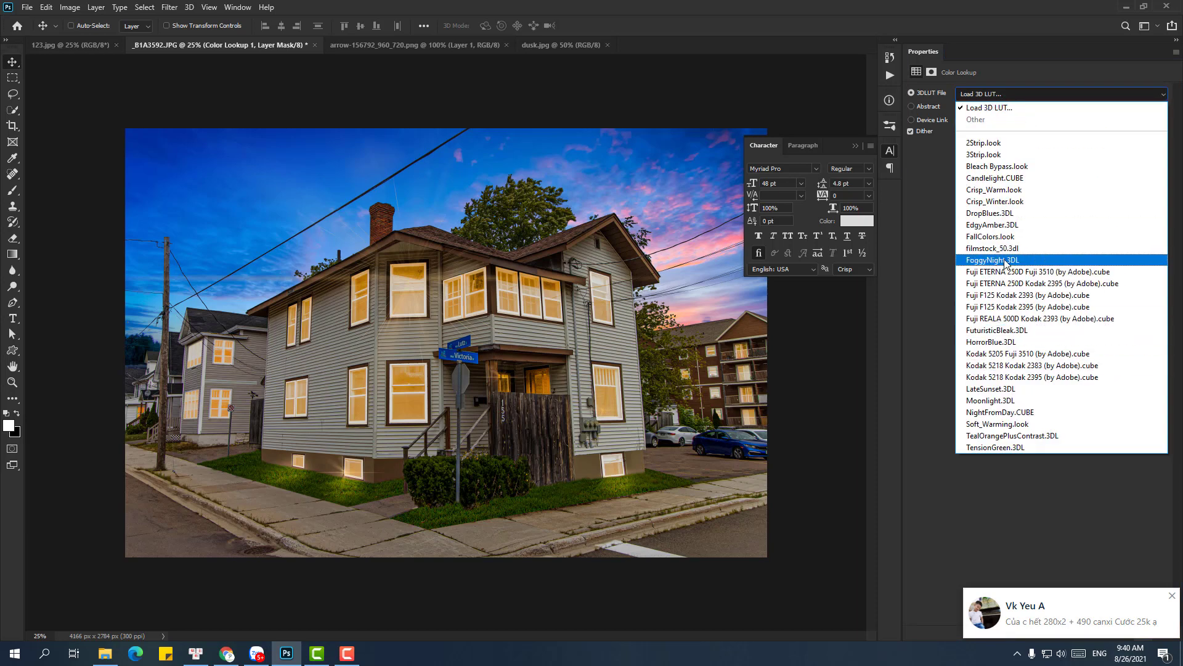
{"action": "left_click", "coordinate": [1003, 260]}
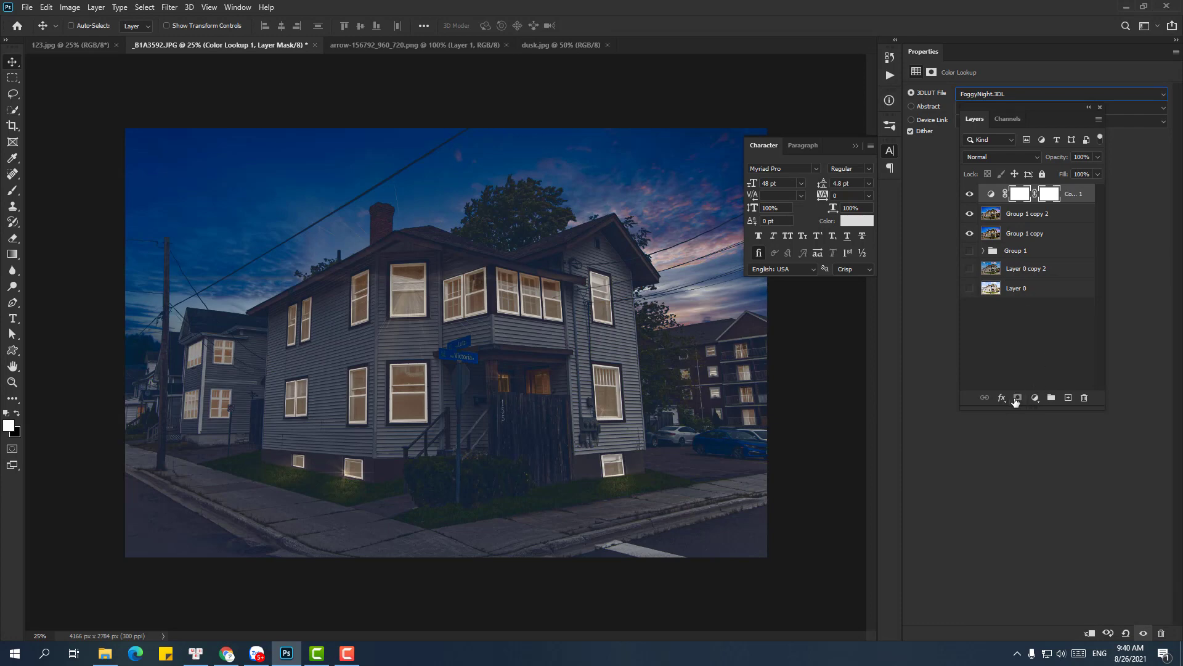
{"action": "left_click", "coordinate": [1019, 193]}
{"action": "key", "text": "b"}
{"action": "right_click", "coordinate": [559, 336]}
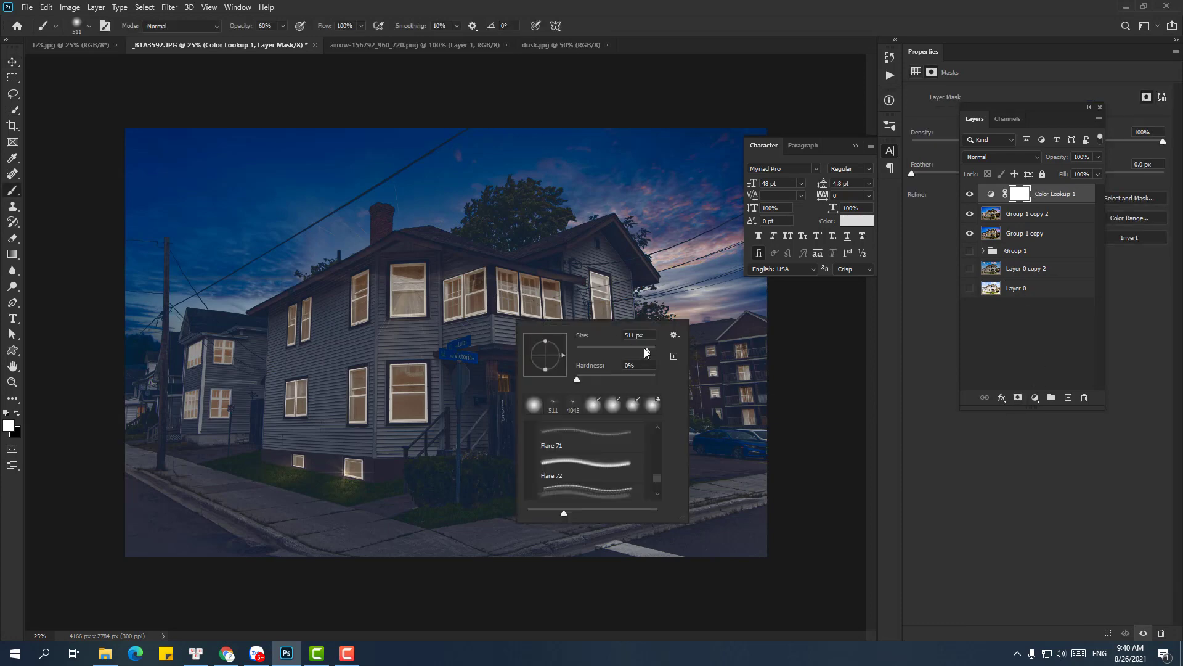
{"action": "left_click_drag", "start_coordinate": [646, 355], "coordinate": [656, 355]}
{"action": "key", "text": "Return"}
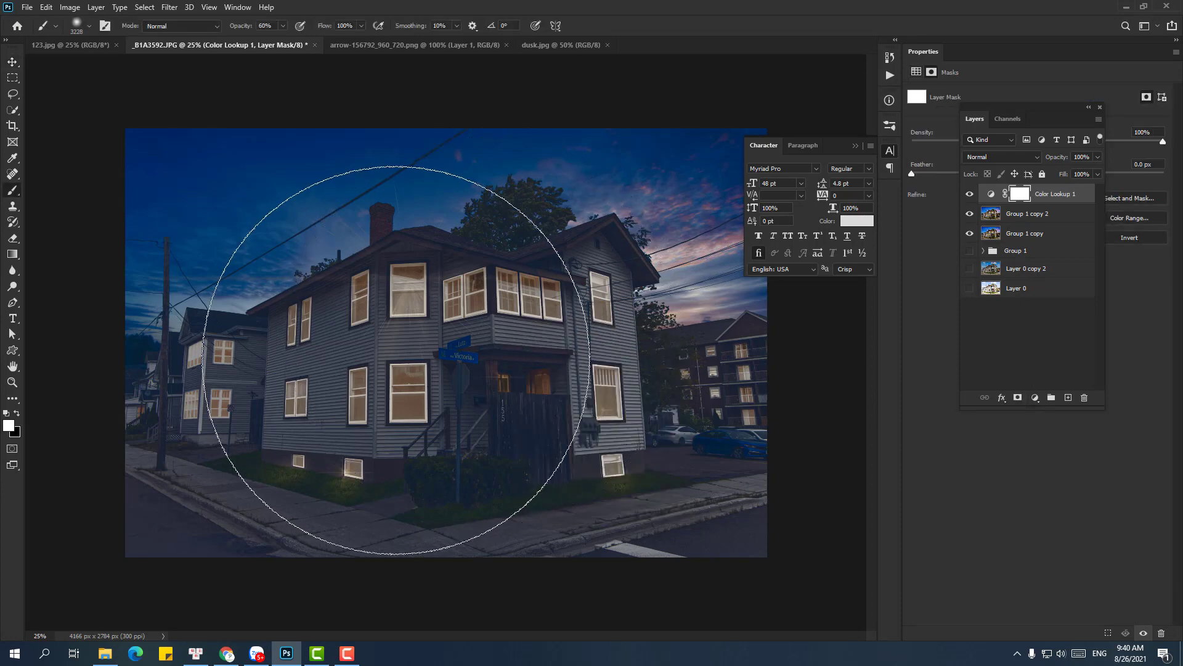
Paint black over the house on the mask at 80% then 55% opacity
{"action": "left_click", "coordinate": [18, 413]}
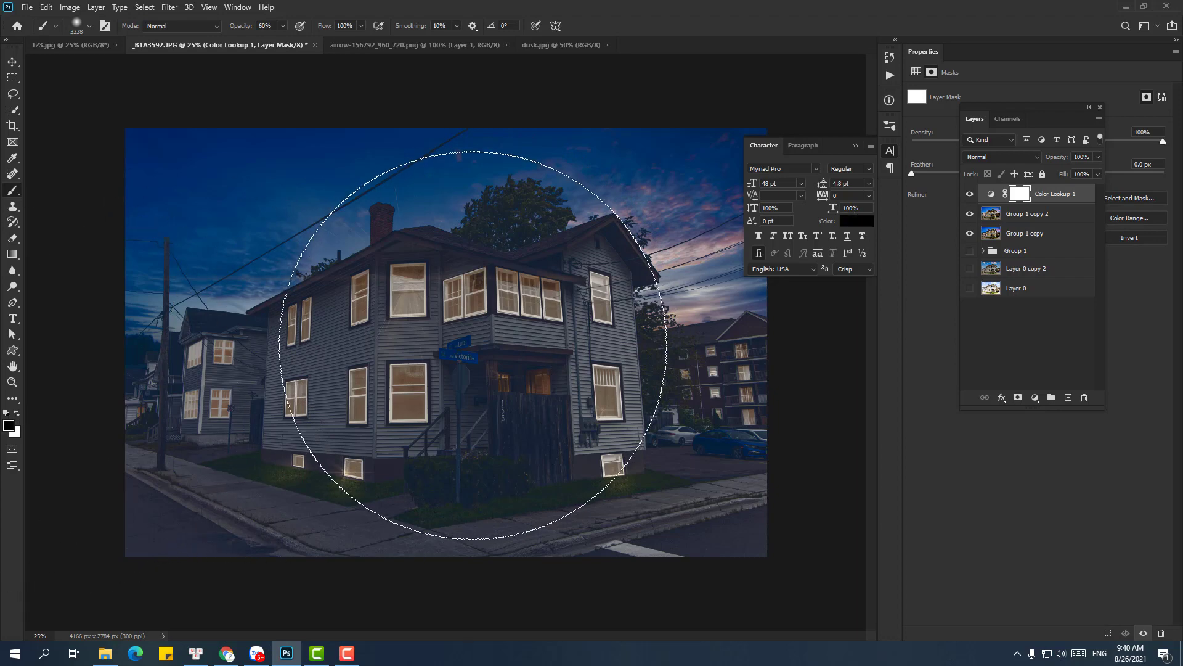
{"action": "left_click", "coordinate": [444, 373]}
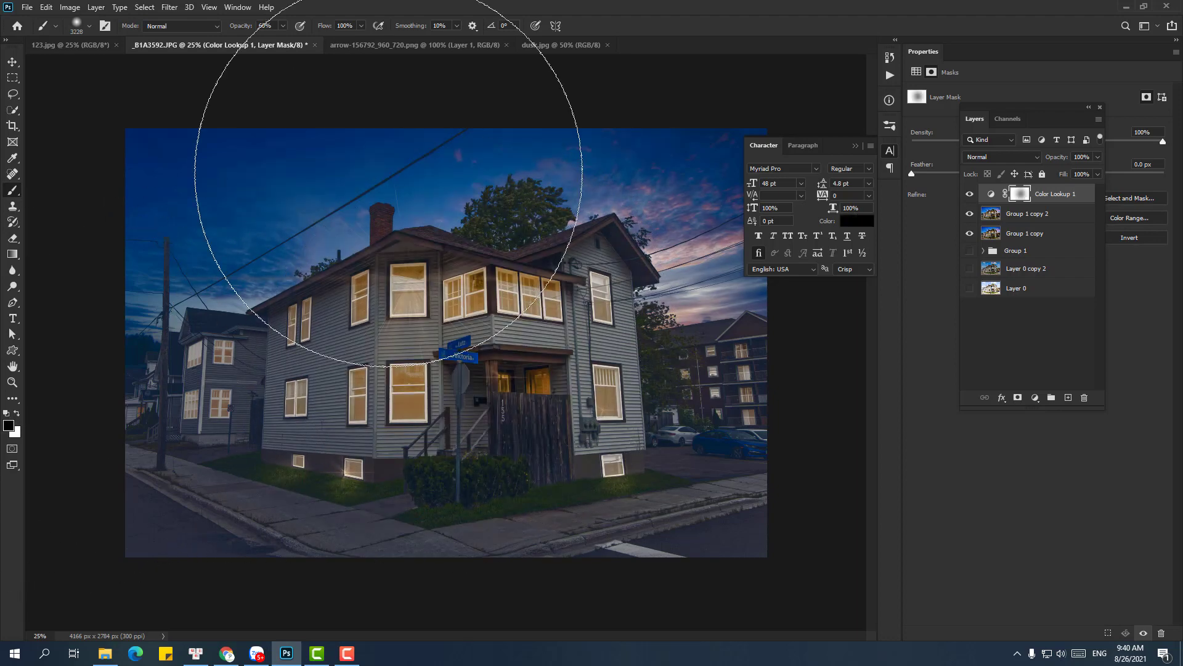
{"action": "left_click", "coordinate": [284, 27]}
{"action": "left_click_drag", "start_coordinate": [286, 46], "coordinate": [296, 46]}
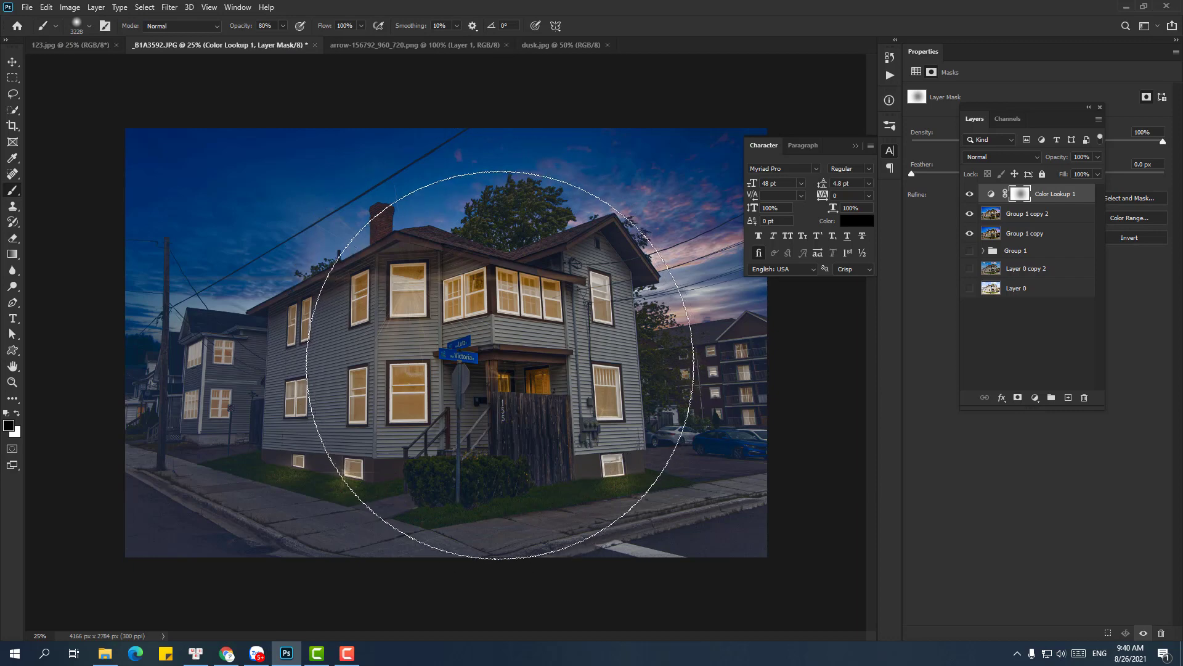
{"action": "left_click_drag", "start_coordinate": [450, 357], "coordinate": [463, 396]}
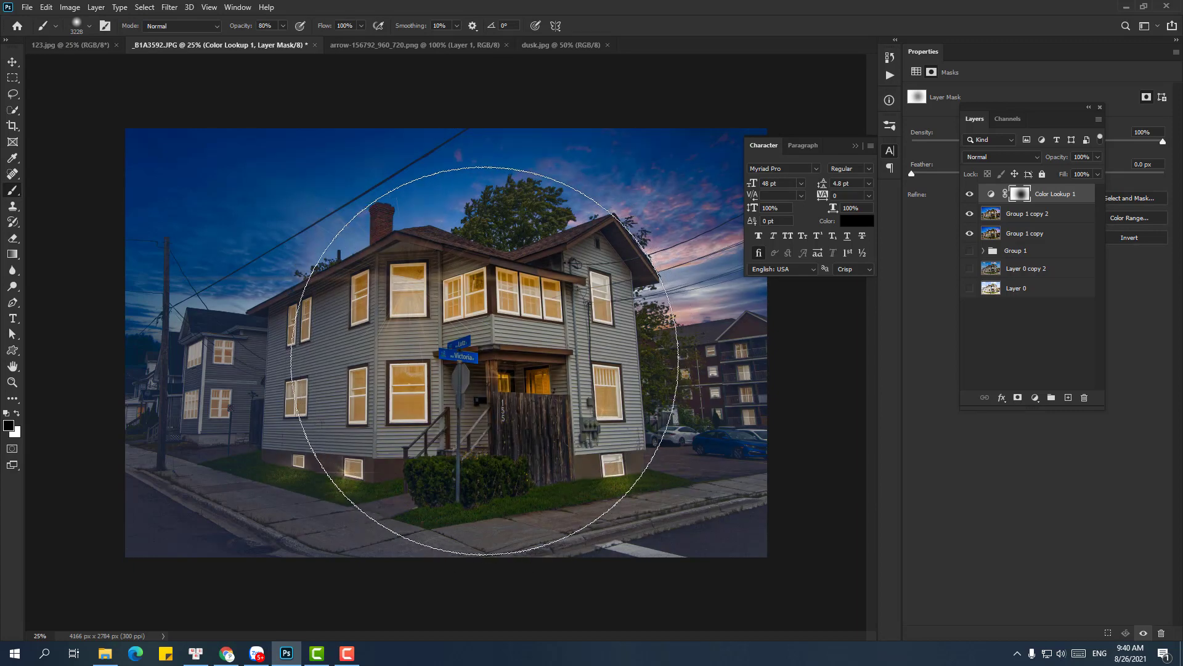
{"action": "left_click", "coordinate": [283, 27]}
{"action": "left_click_drag", "start_coordinate": [296, 45], "coordinate": [283, 46]}
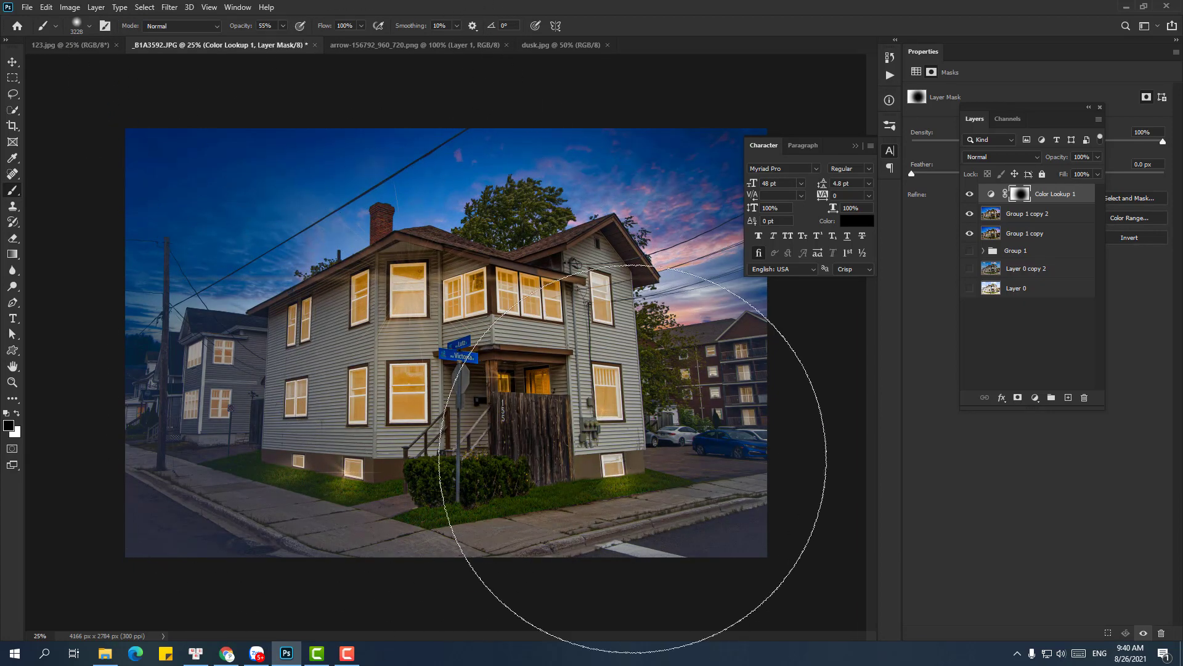
{"action": "mouse_move", "coordinate": [632, 458]}
{"action": "left_mouse_down"}
{"action": "mouse_move", "coordinate": [250, 463]}
{"action": "mouse_move", "coordinate": [370, 450]}
{"action": "mouse_move", "coordinate": [358, 265]}
{"action": "mouse_move", "coordinate": [471, 368]}
{"action": "left_mouse_up"}
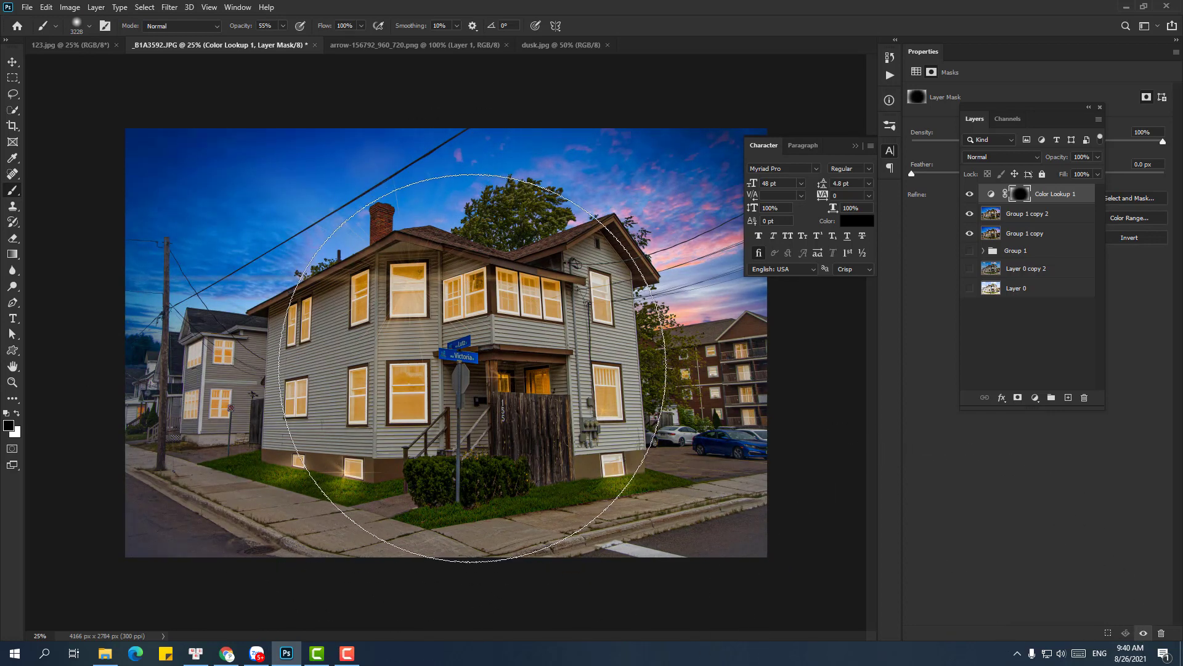
Save a copy as JPEG dusk_B1A3592.jpg at quality 12, then zoom out to the whole image
{"action": "key", "text": "ctrl+shift+s"}
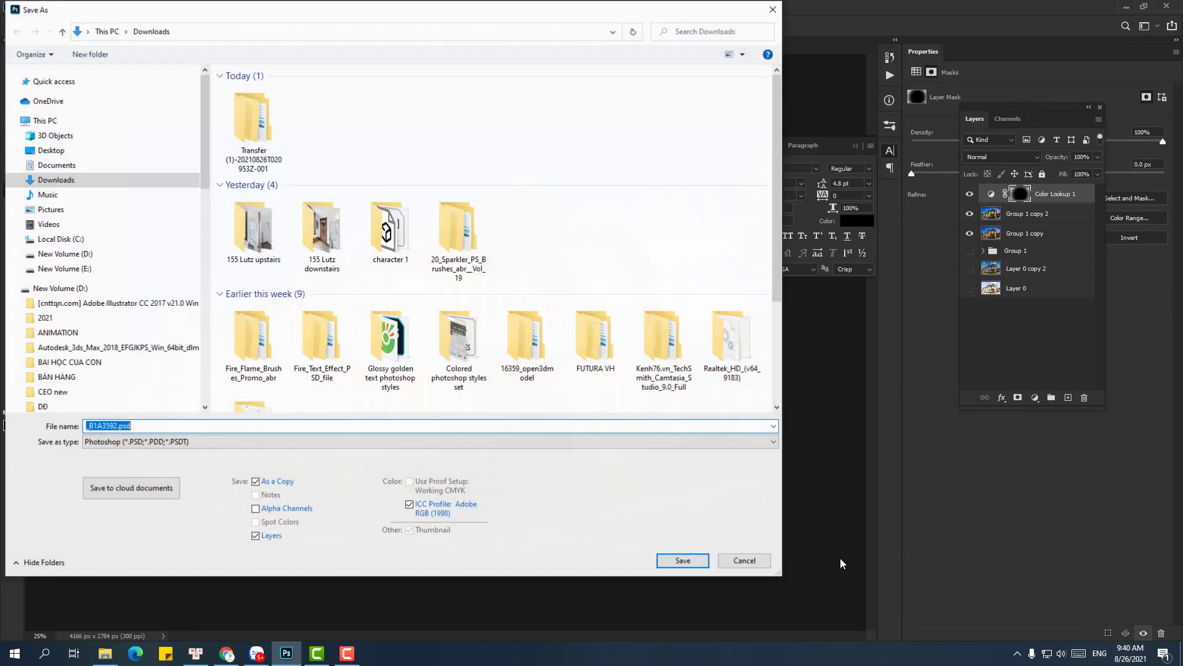
{"action": "left_click", "coordinate": [510, 442]}
{"action": "left_click", "coordinate": [505, 537]}
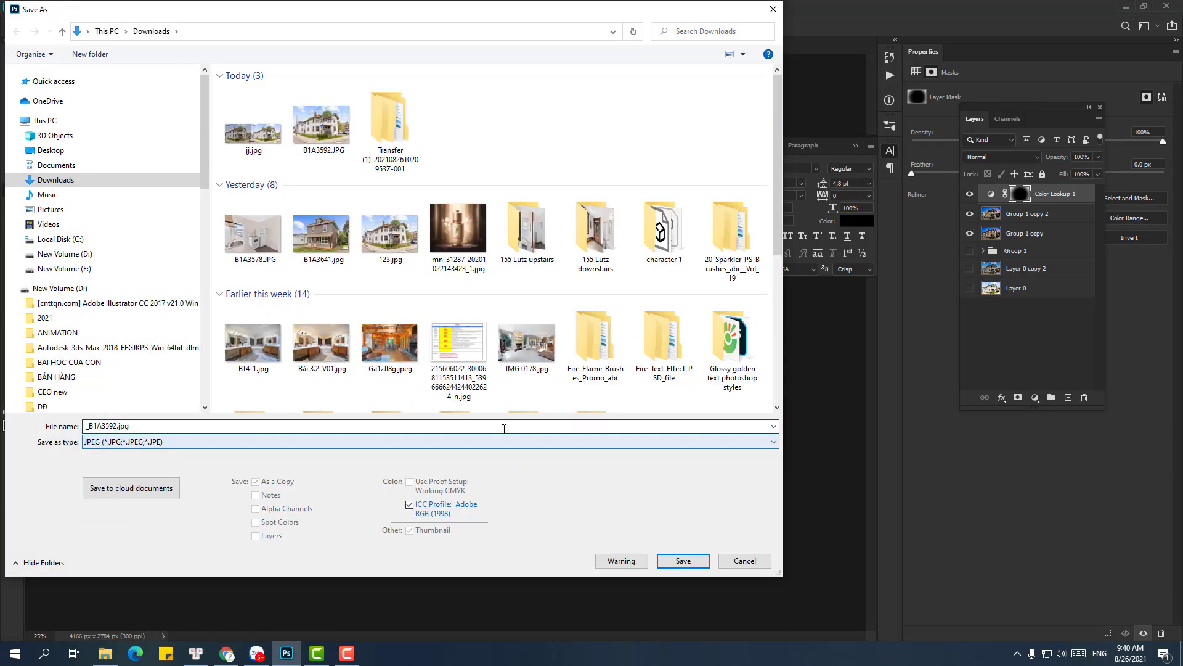
{"action": "left_click", "coordinate": [158, 428]}
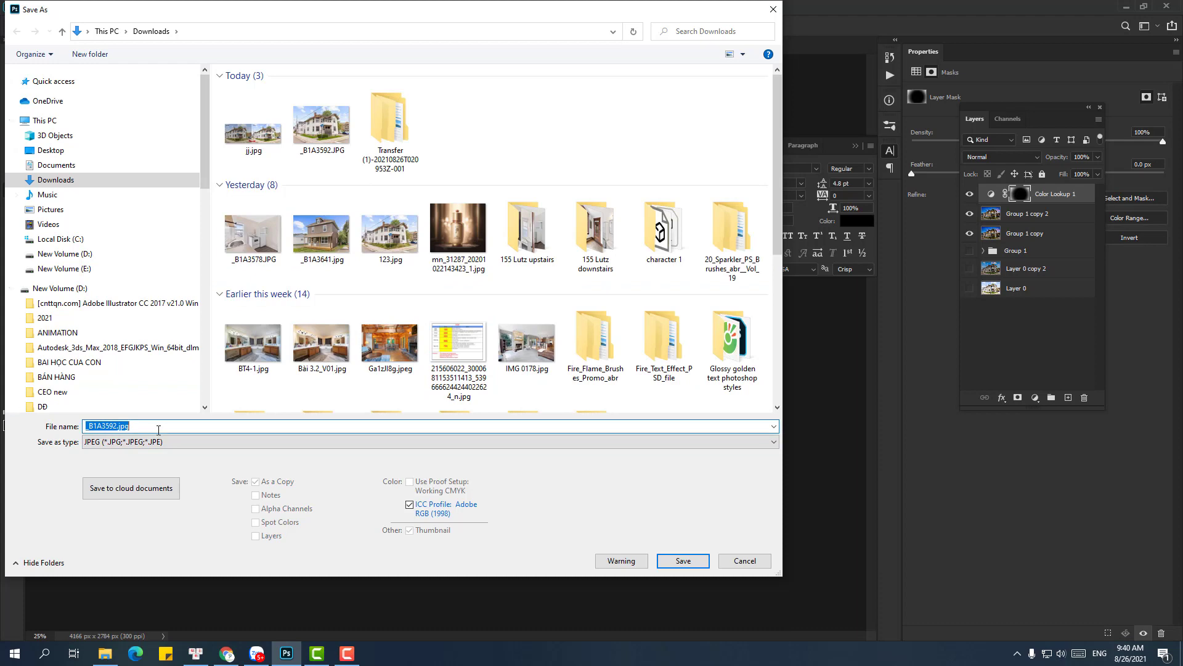
{"action": "key", "text": "Home"}
{"action": "type", "text": "dus"}
{"action": "type", "text": "k"}
{"action": "key", "text": "Return"}
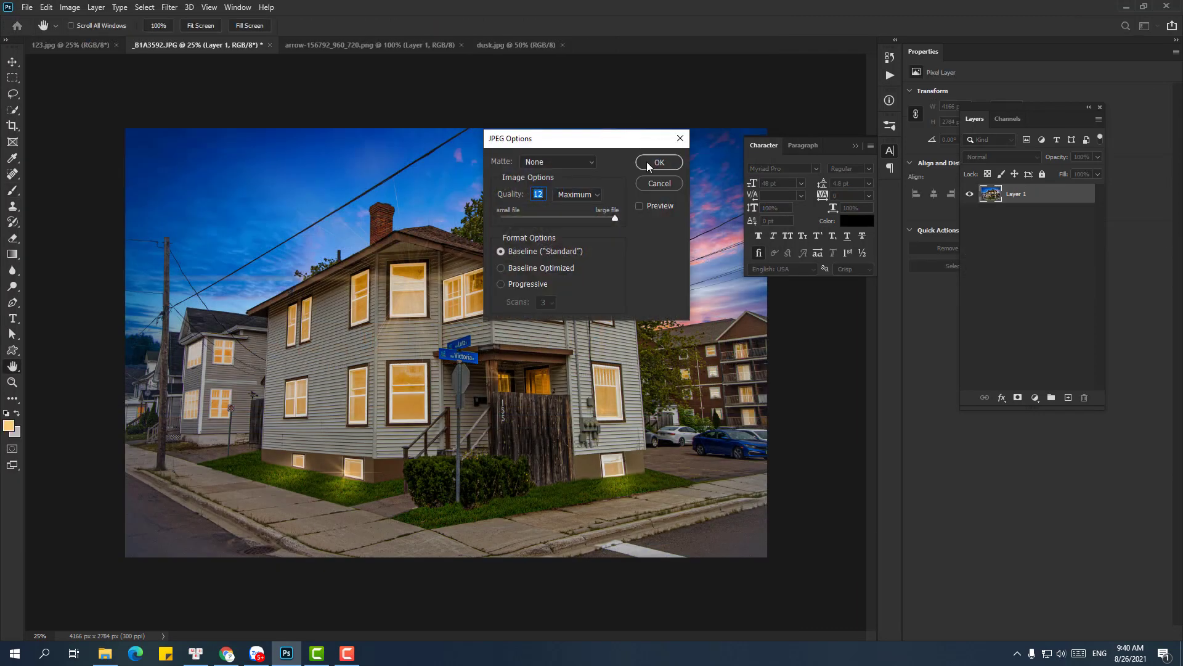
{"action": "left_click", "coordinate": [654, 163]}
{"action": "key", "text": "ctrl+z"}
{"action": "key", "text": "z"}
{"action": "left_click", "coordinate": [529, 321], "text": "alt"}
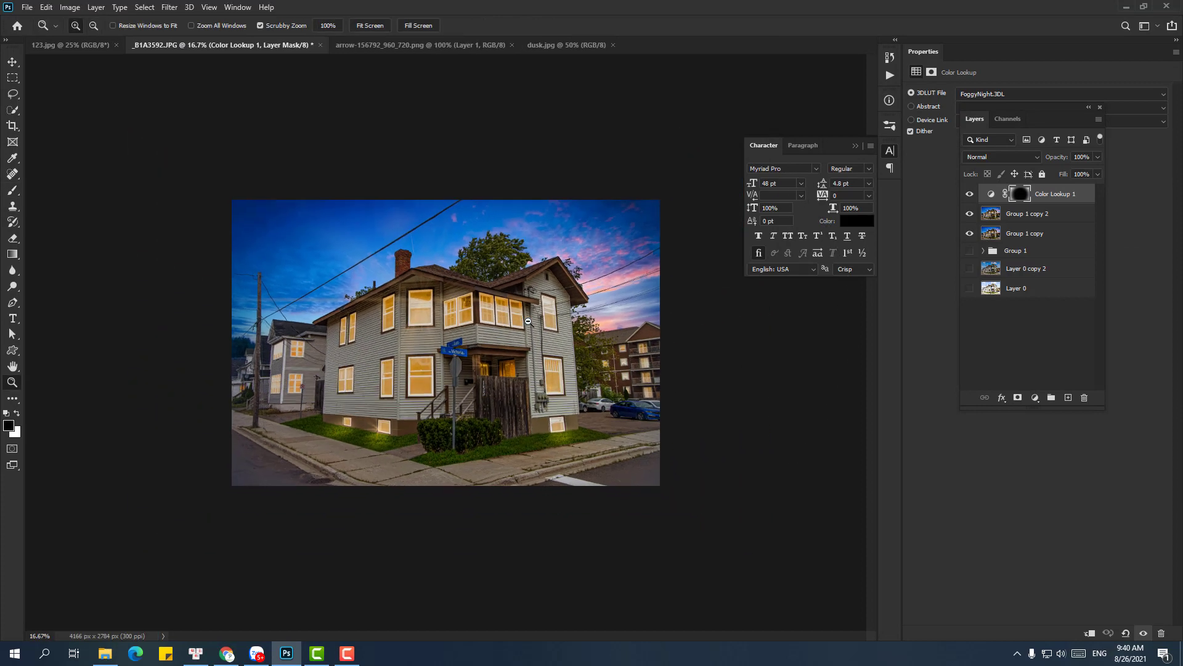
{"action": "left_click", "coordinate": [537, 338]}
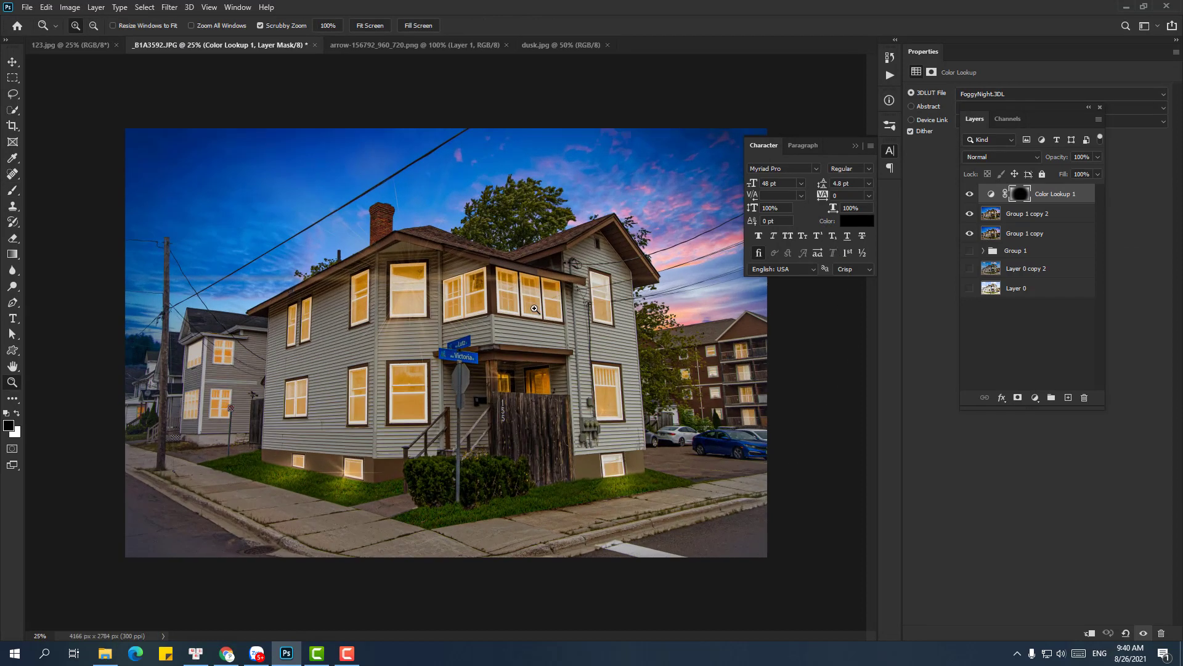